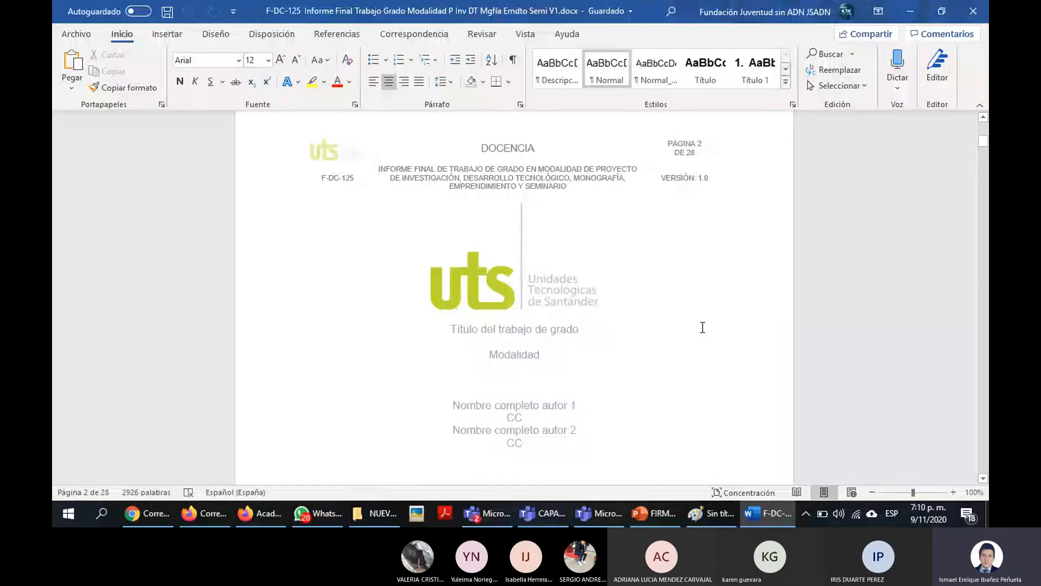
Review the cover page fields, from the work title and modality through authors, director and research group to city and presentation date
scroll(702, 328, "down", 2)
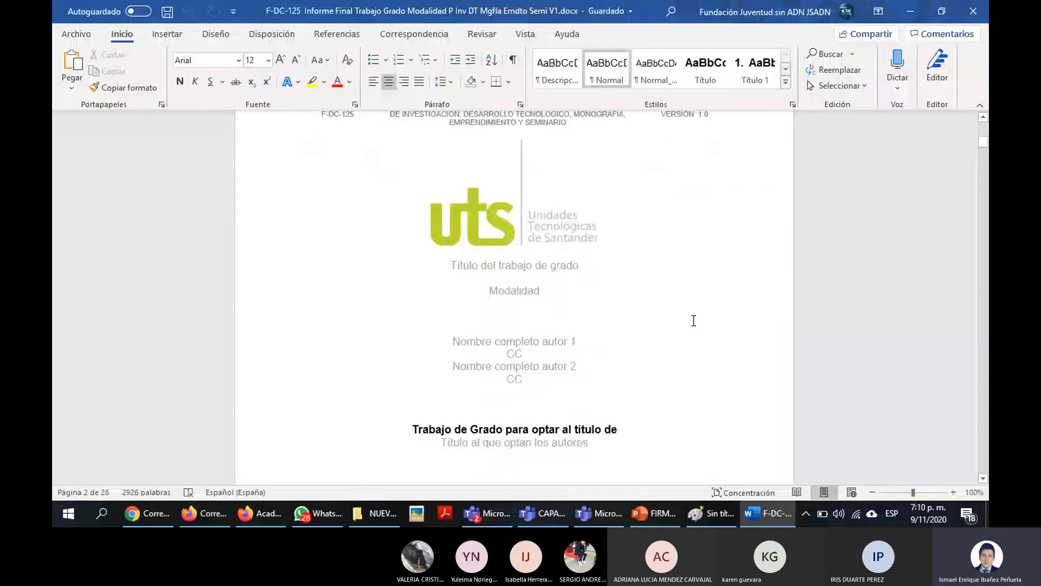
scroll(697, 323, "up", 4)
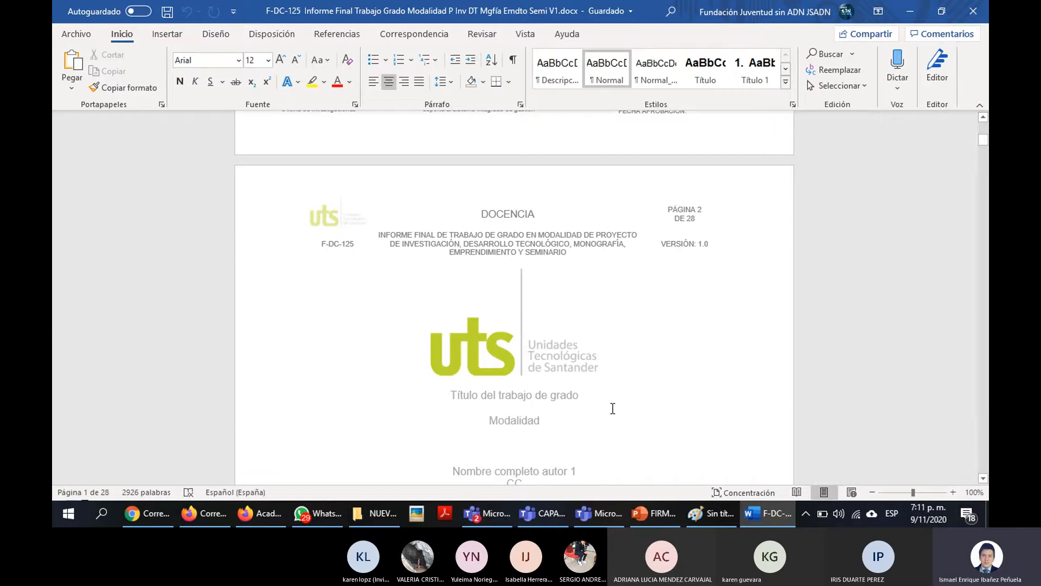
scroll(524, 353, "down", 2)
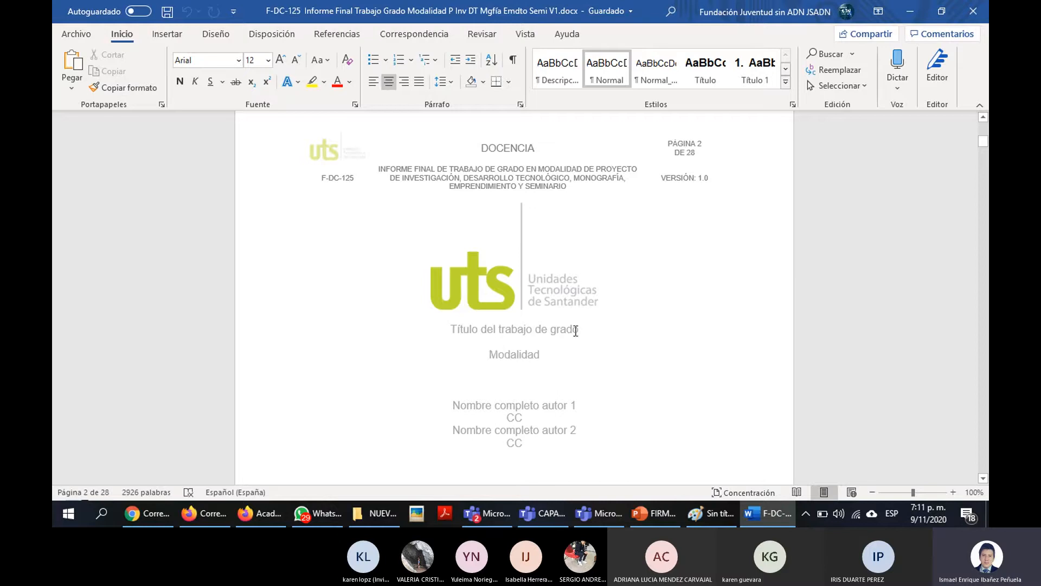
scroll(575, 334, "down", 3)
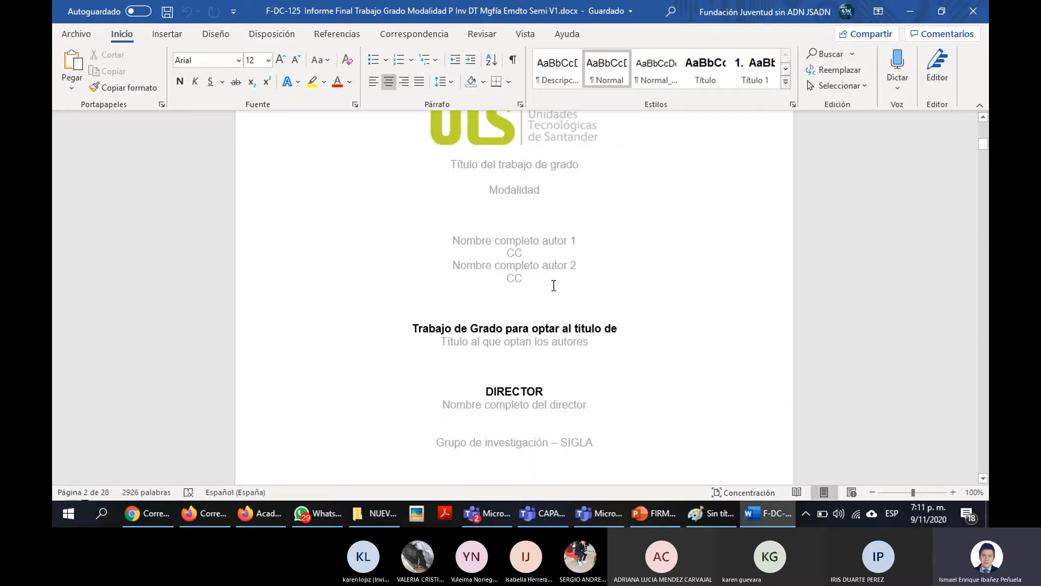
scroll(555, 278, "down", 2)
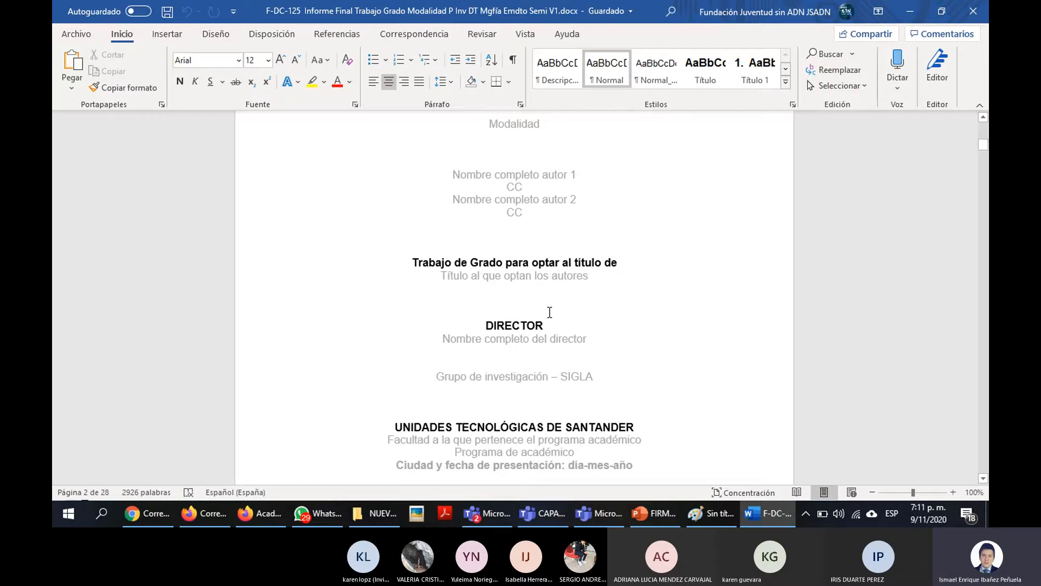
scroll(550, 313, "down", 2)
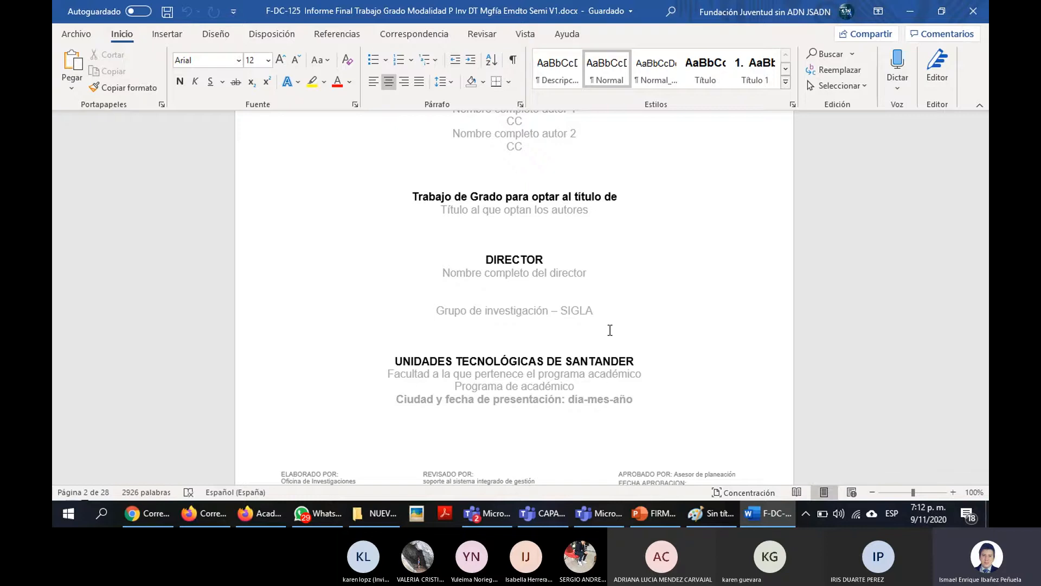
scroll(610, 329, "down", 3)
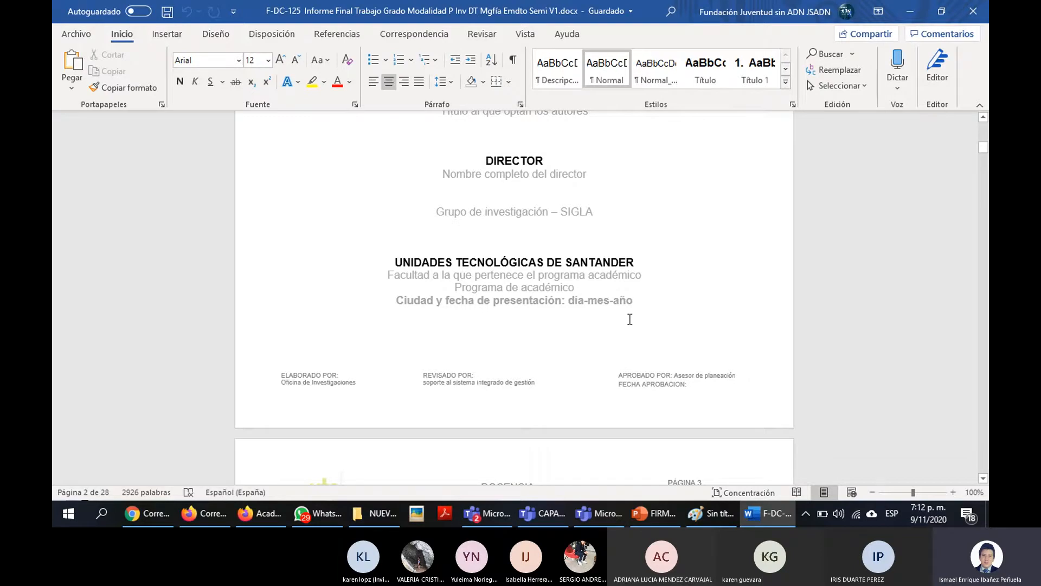
Review the acceptance note page with its evaluator and director signature lines, plus the dedication and acknowledgements pages
scroll(629, 319, "down", 4)
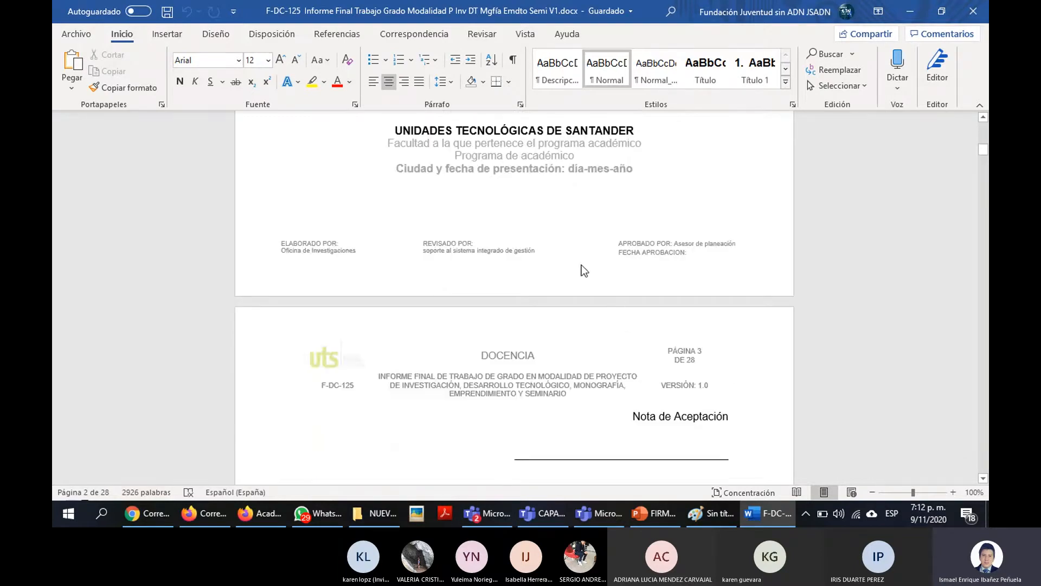
scroll(581, 262, "down", 7)
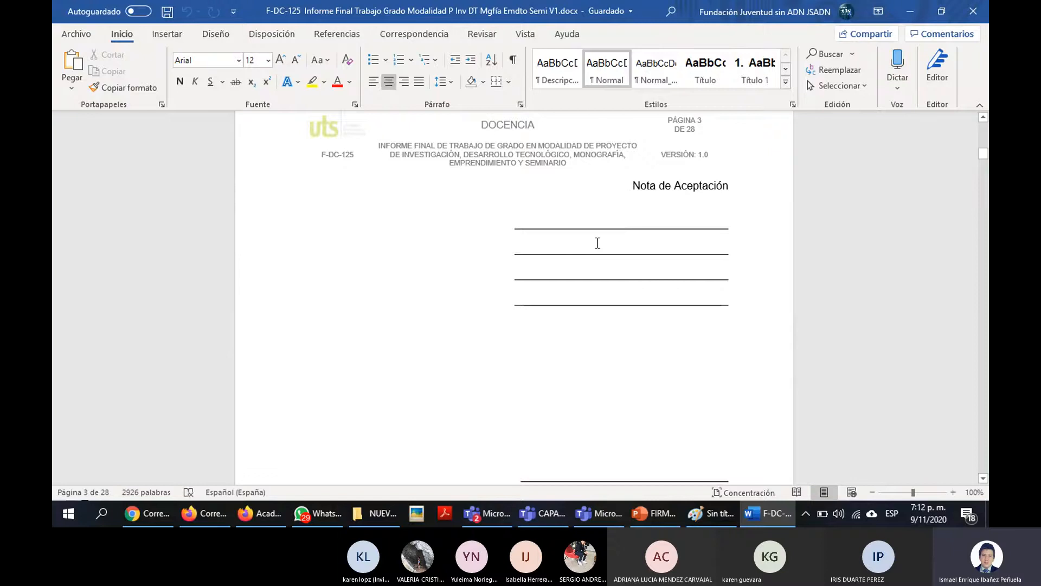
scroll(597, 243, "down", 5)
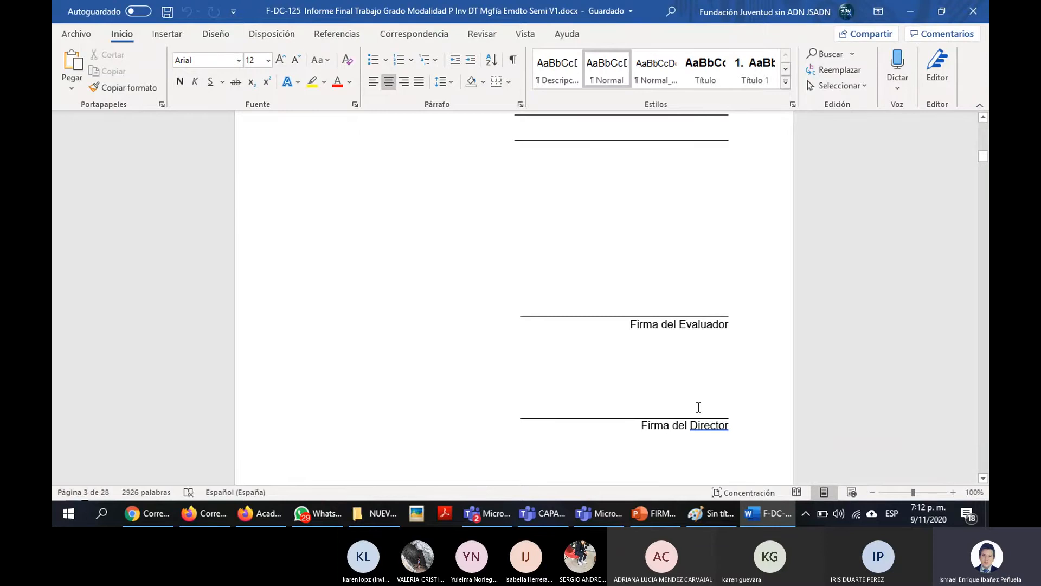
scroll(698, 407, "down", 15)
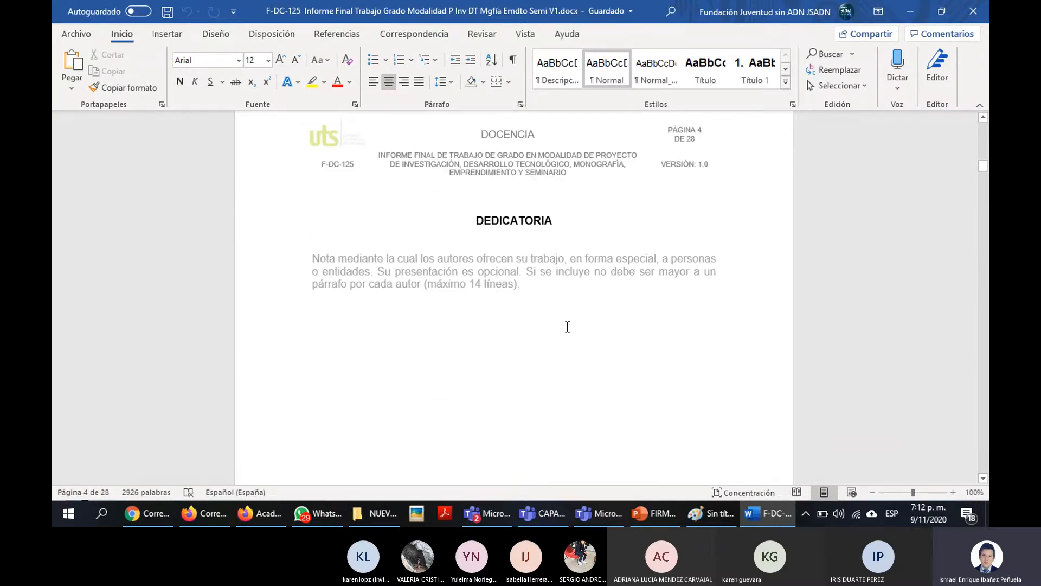
scroll(567, 326, "down", 14)
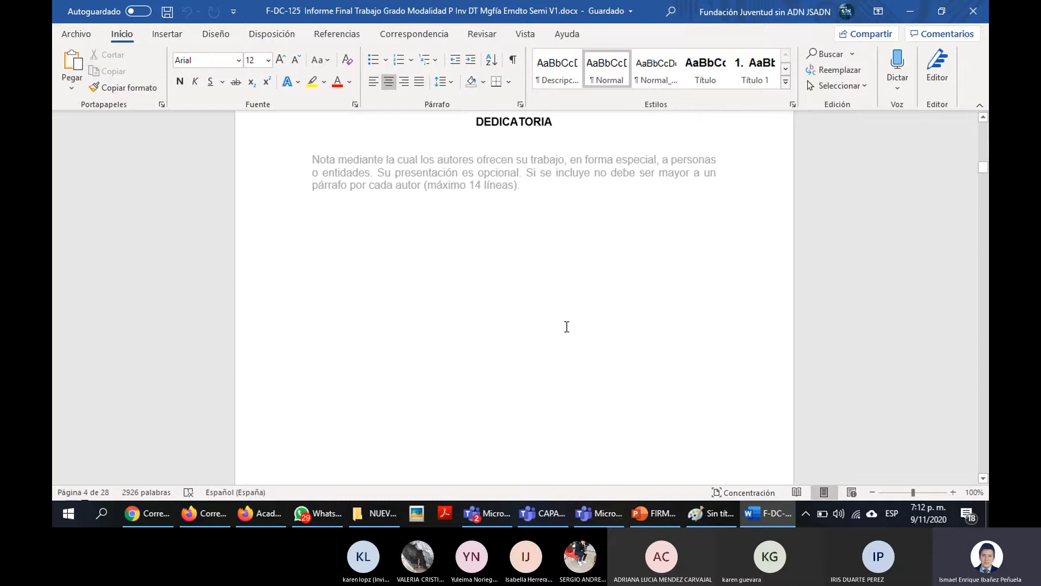
scroll(567, 279, "down", 5)
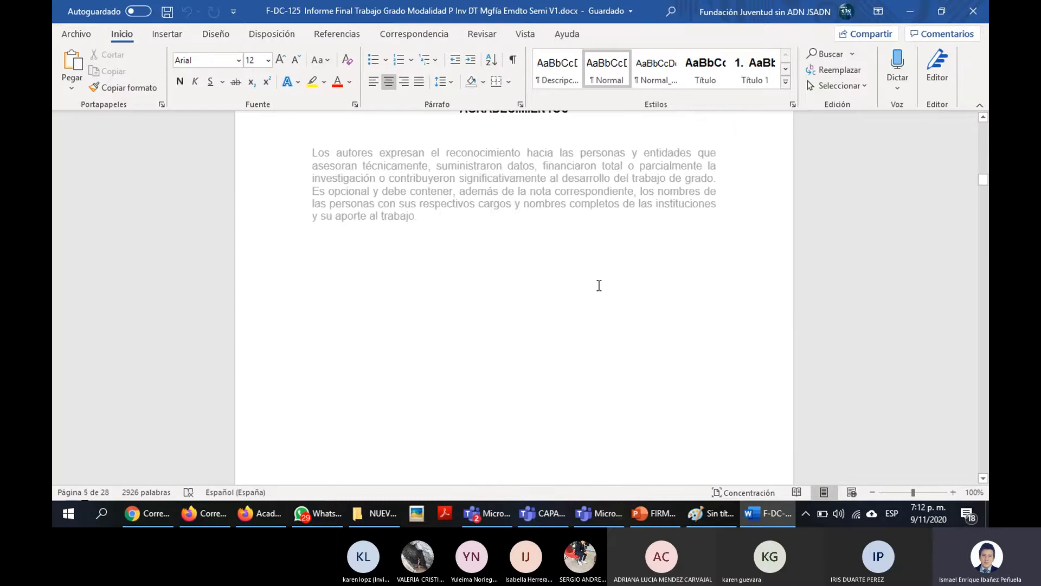
Look through the table of contents and the list of figures, continuing to the RESUMEN EJECUTIVO page
scroll(599, 285, "down", 16)
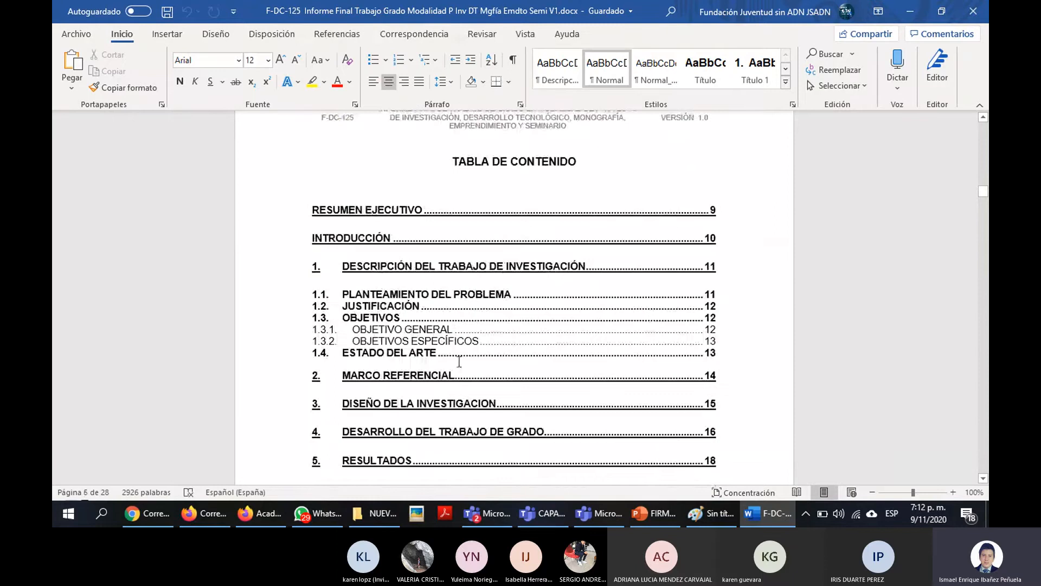
scroll(509, 223, "down", 9)
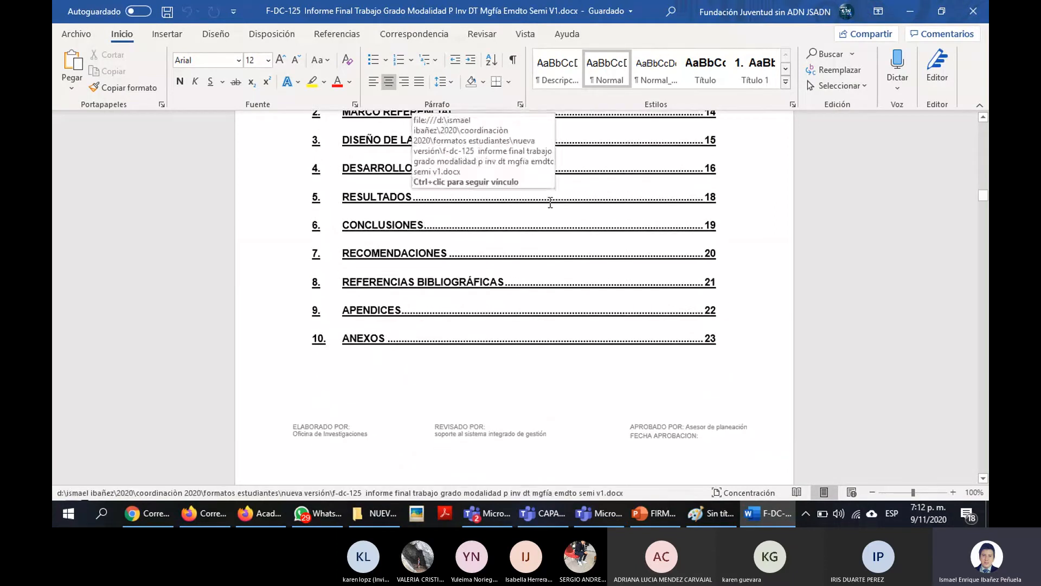
scroll(550, 202, "down", 20)
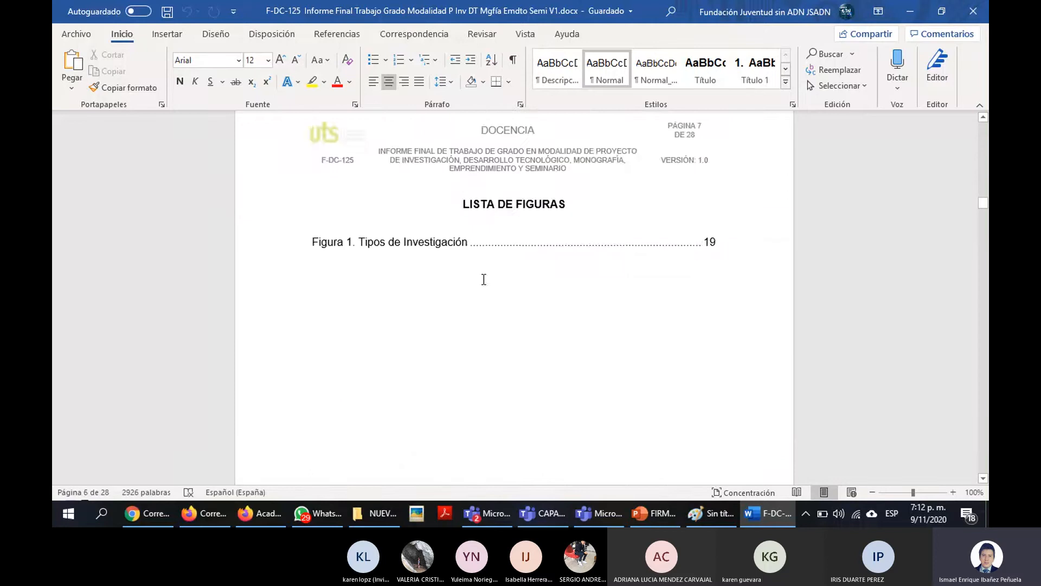
scroll(451, 271, "down", 20)
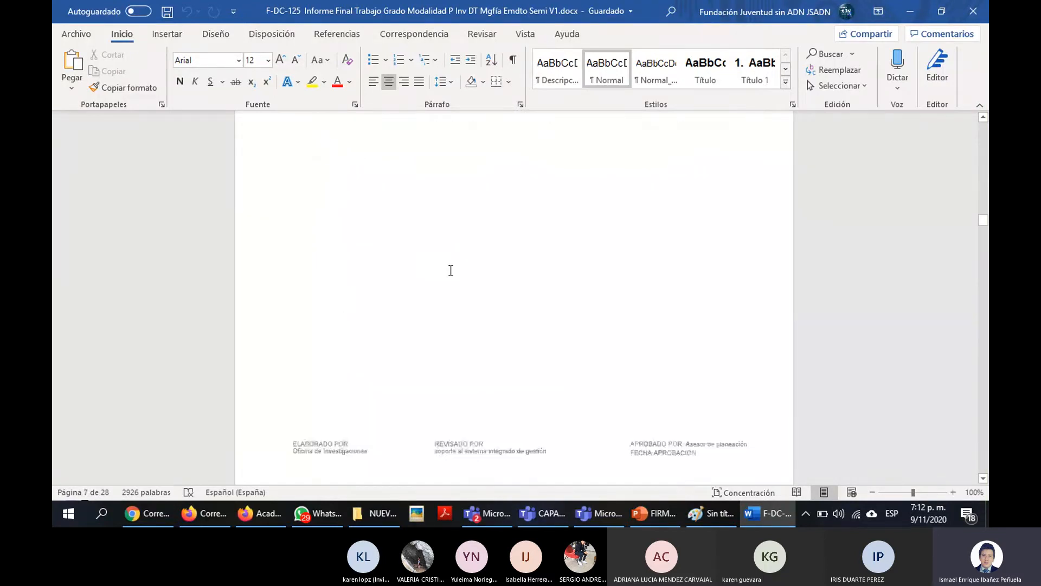
scroll(450, 270, "down", 3)
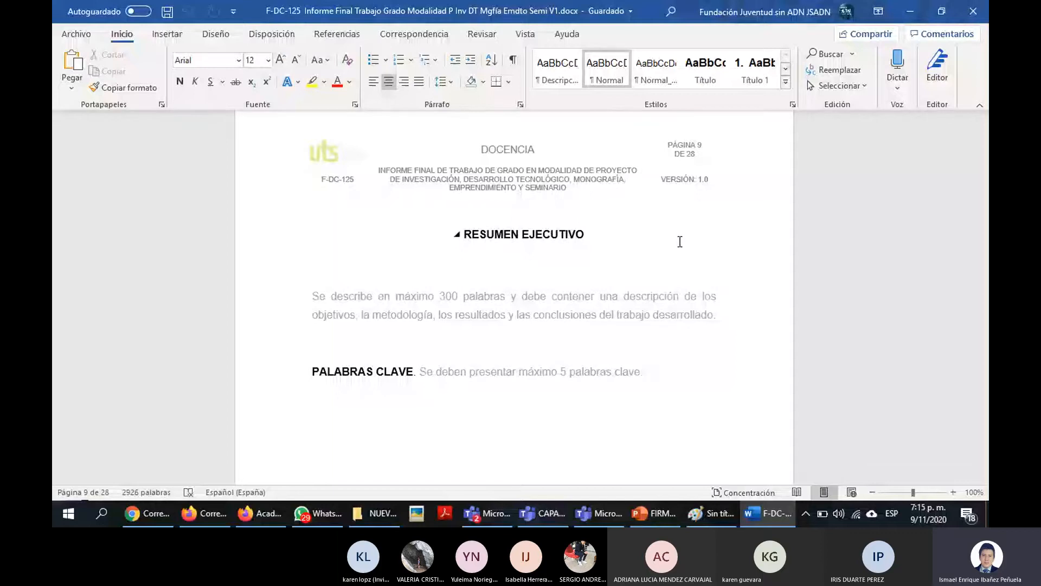
Read the INTRODUCCIÓN section's guidance on background, APA citation of references and the method used
scroll(680, 241, "down", 15)
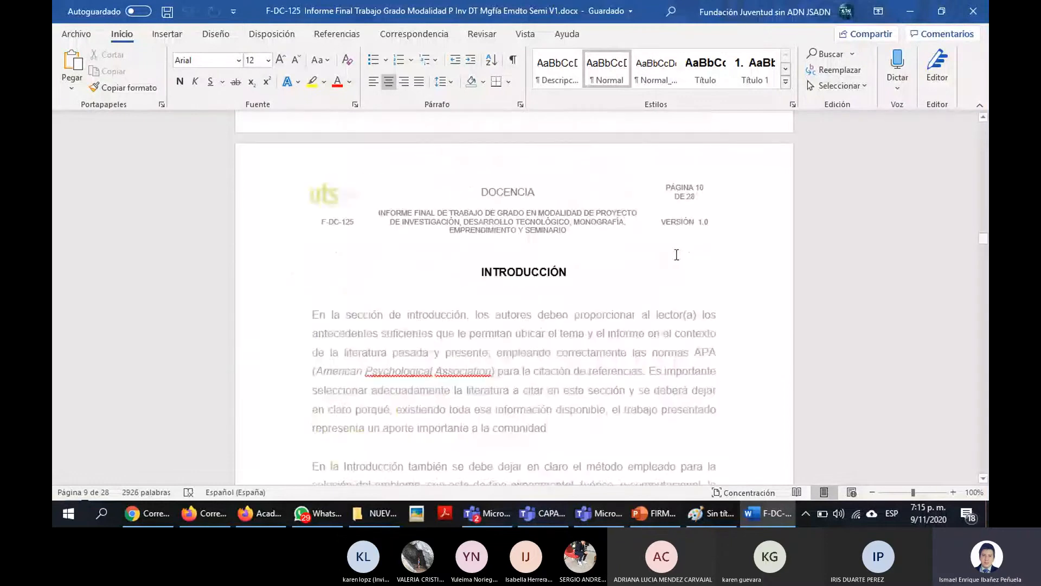
scroll(677, 254, "down", 2)
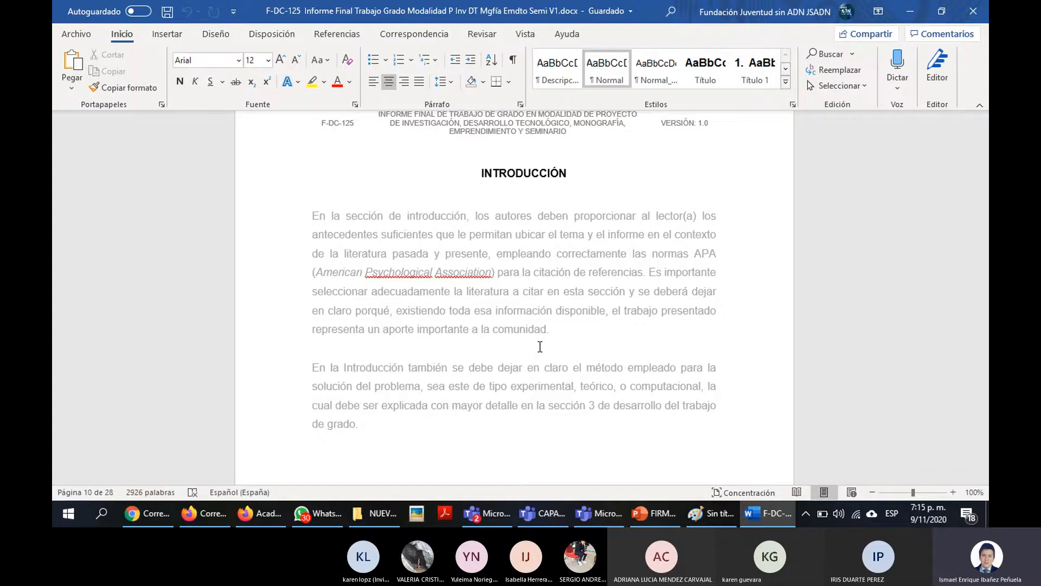
scroll(543, 325, "down", 3)
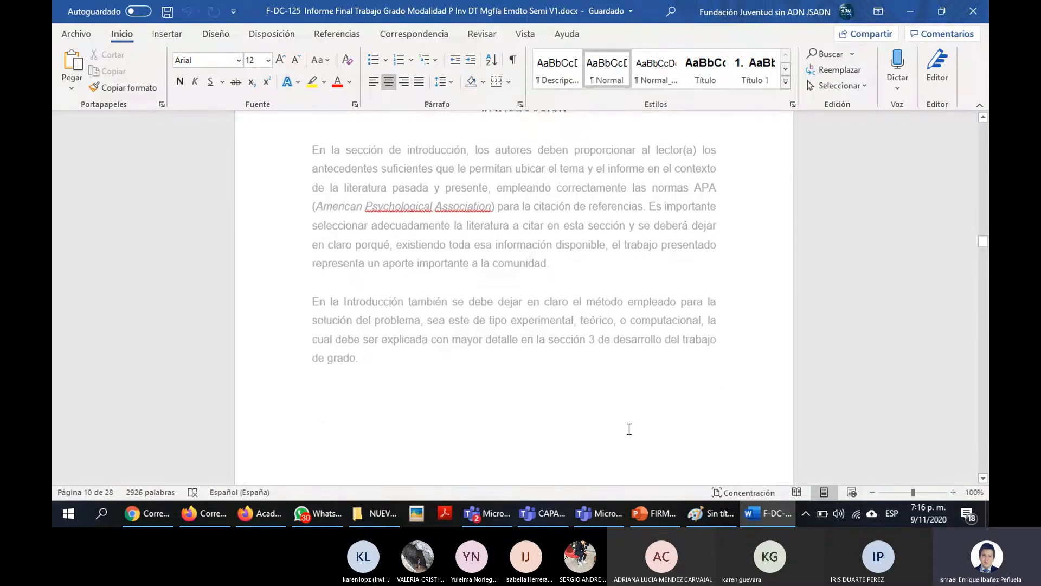
scroll(629, 429, "down", 1)
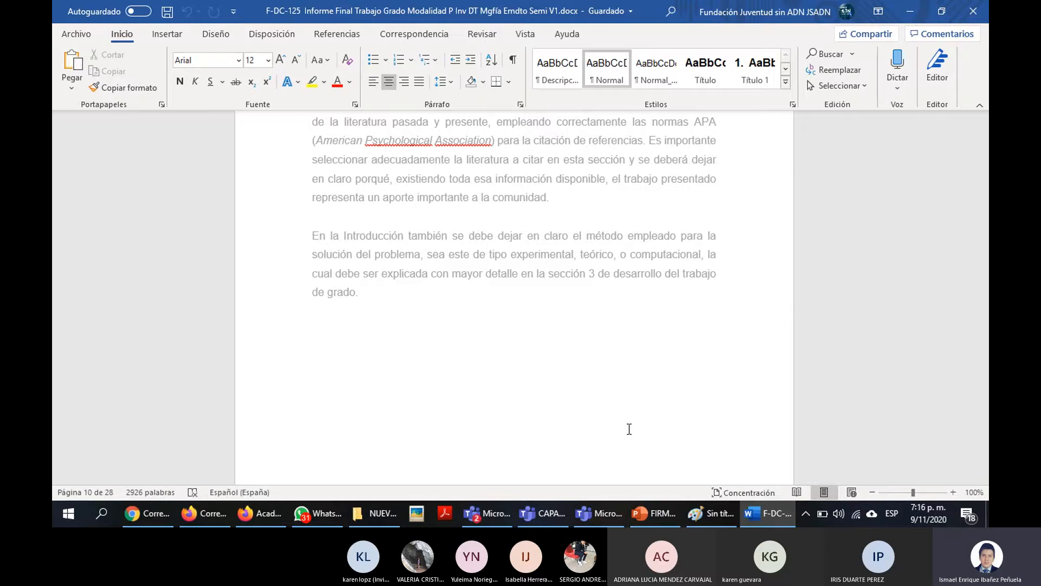
scroll(629, 429, "up", 3)
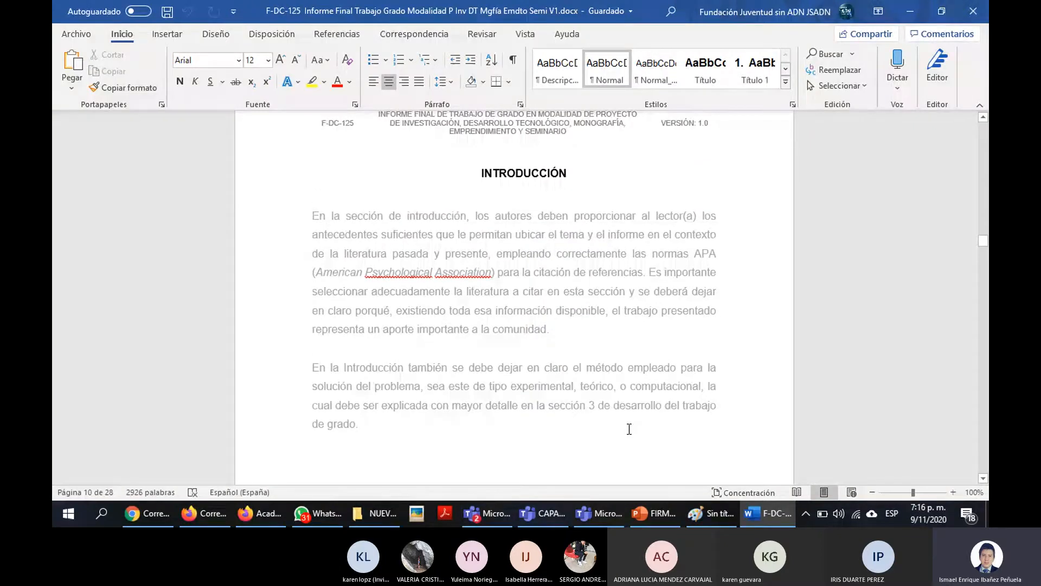
scroll(629, 429, "down", 14)
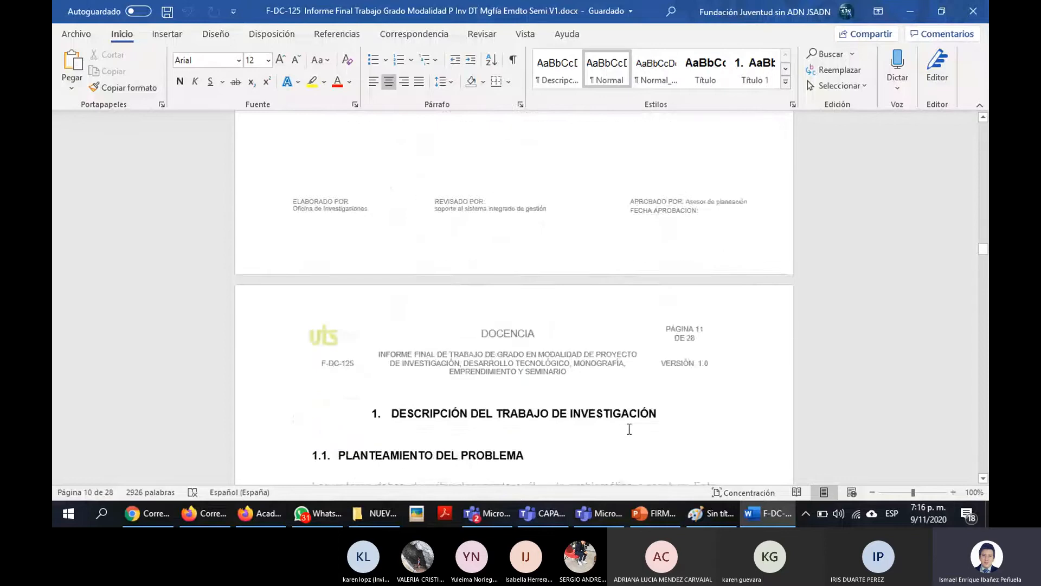
scroll(629, 429, "up", 10)
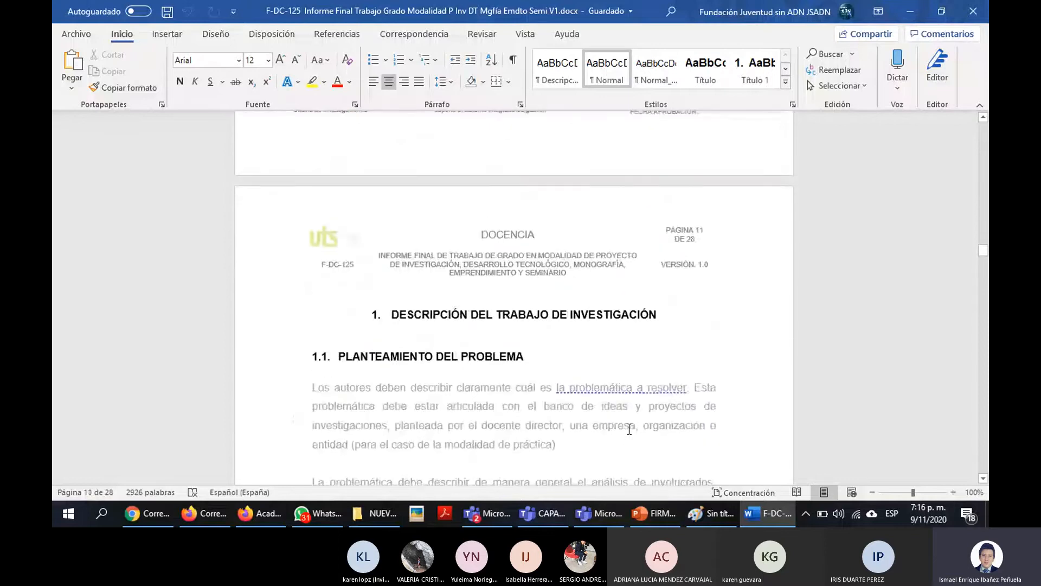
scroll(629, 429, "up", 3)
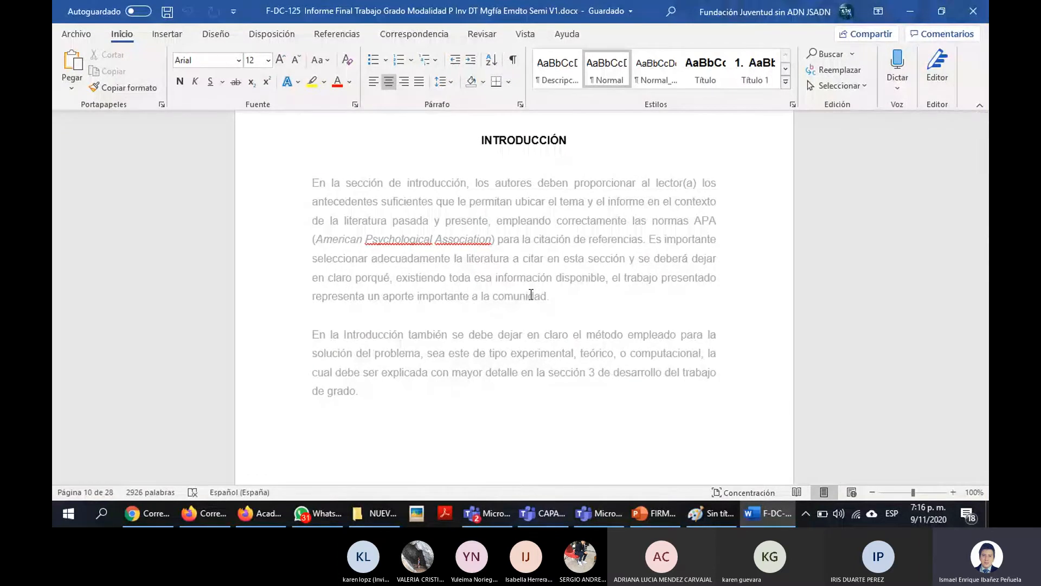
Read the guidance in section 1.1 PLANTEAMIENTO DEL PROBLEMA, from describing the problem to formulating the supporting question
scroll(531, 294, "down", 10)
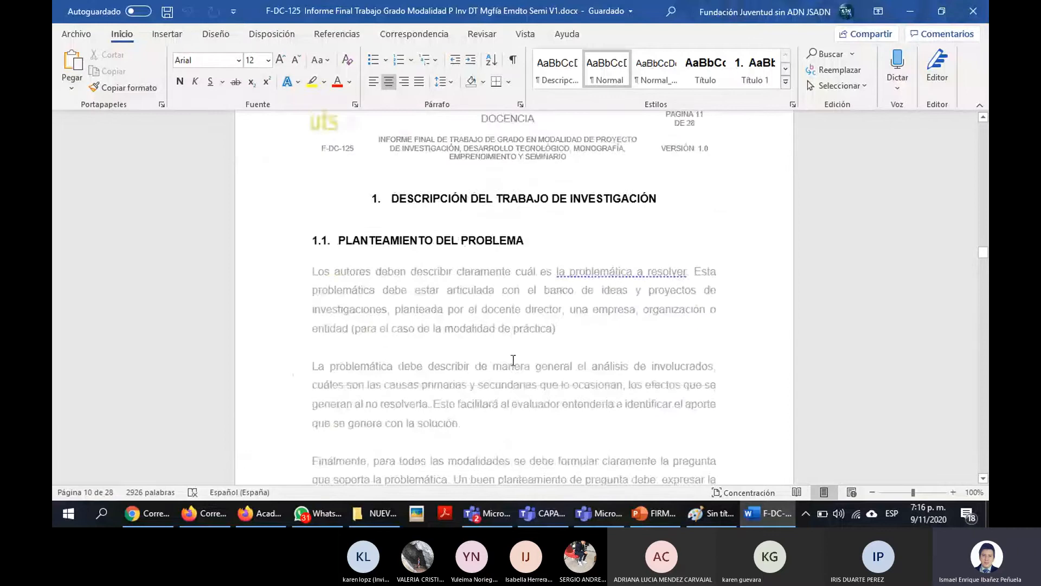
scroll(513, 360, "down", 1)
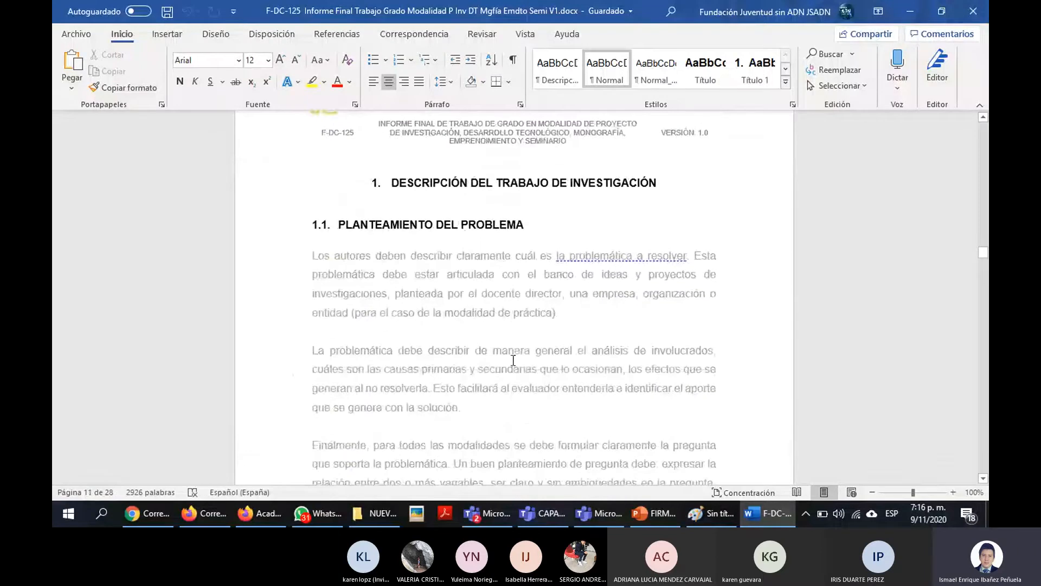
scroll(513, 360, "up", 1)
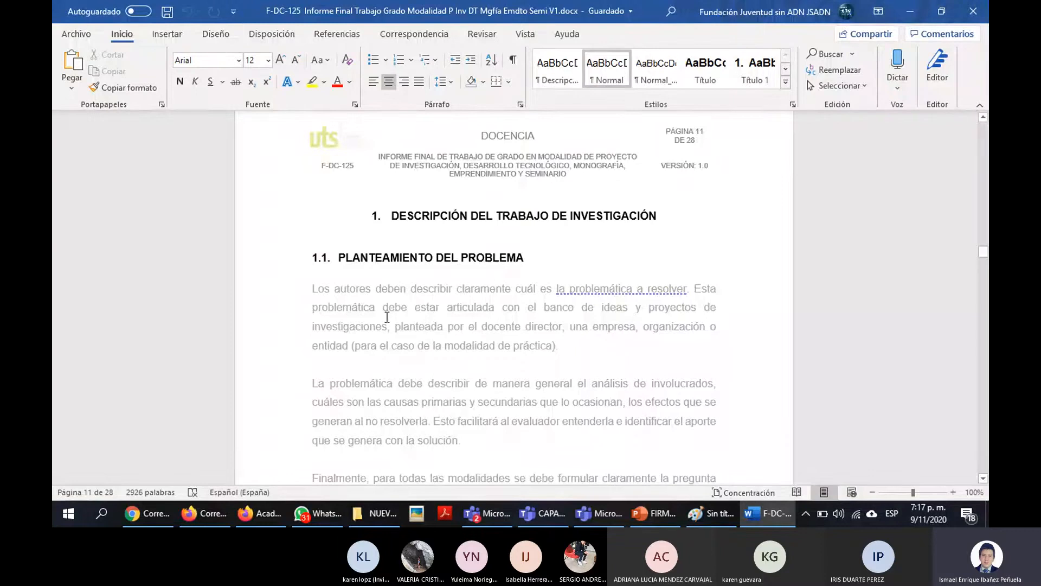
scroll(387, 317, "down", 2)
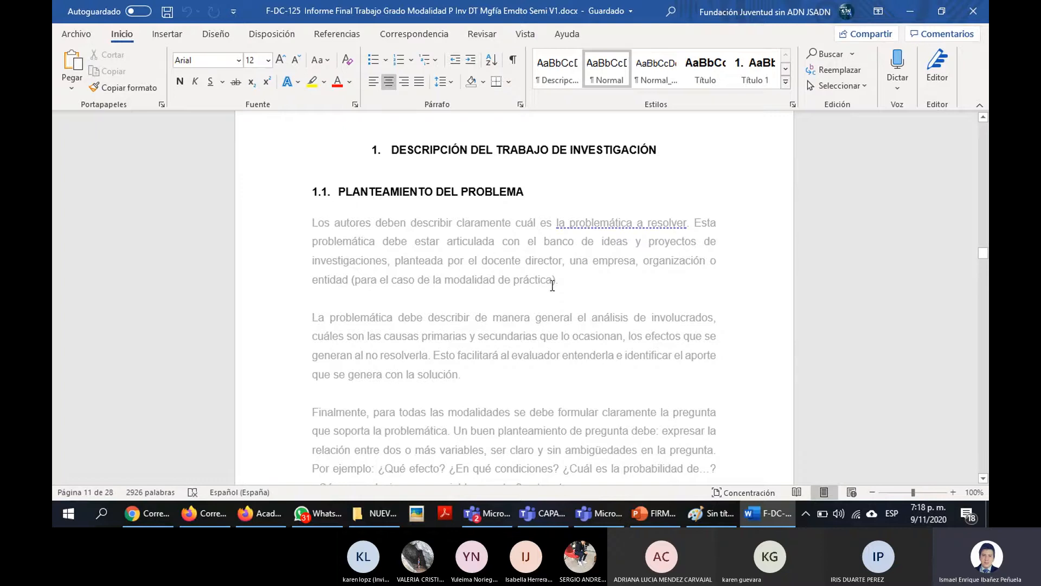
scroll(691, 217, "down", 1)
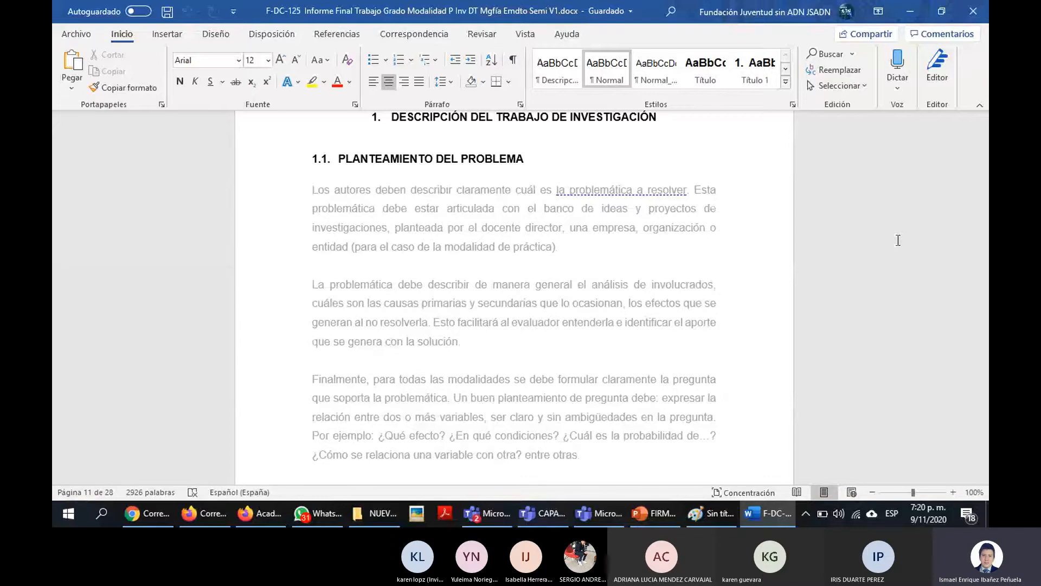
scroll(922, 260, "down", 3)
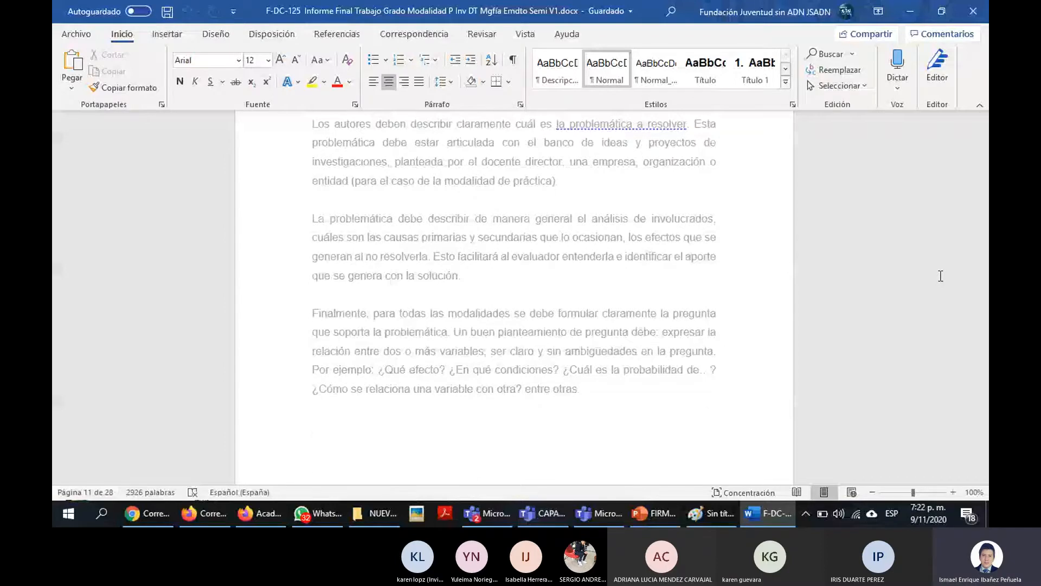
scroll(941, 276, "up", 3)
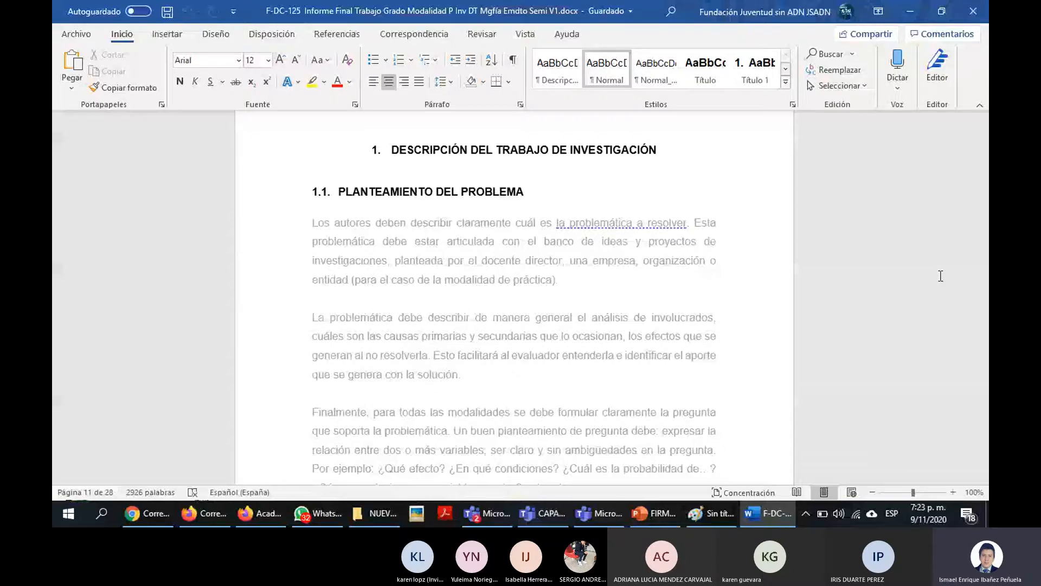
scroll(740, 313, "down", 3)
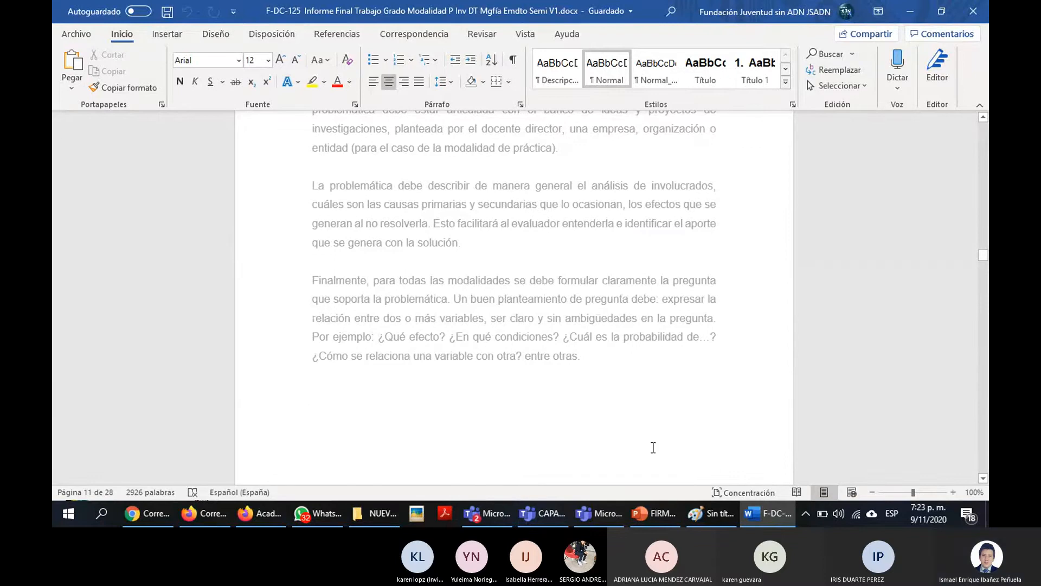
Check the participants in the CAPACITACIÓN FDC 125 Teams meeting window and return to the report template in Word
left_click(616, 512)
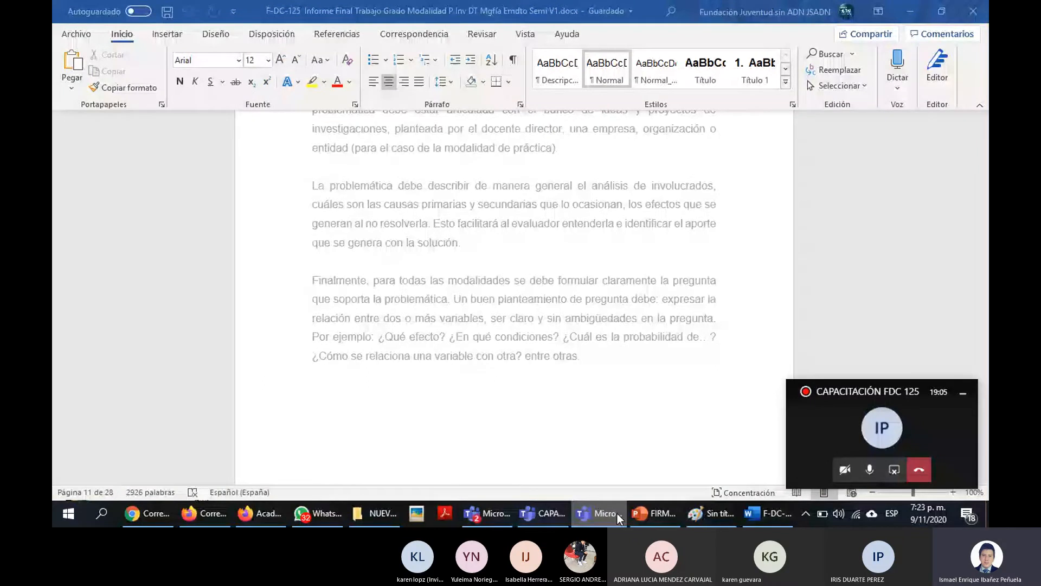
left_click(551, 516)
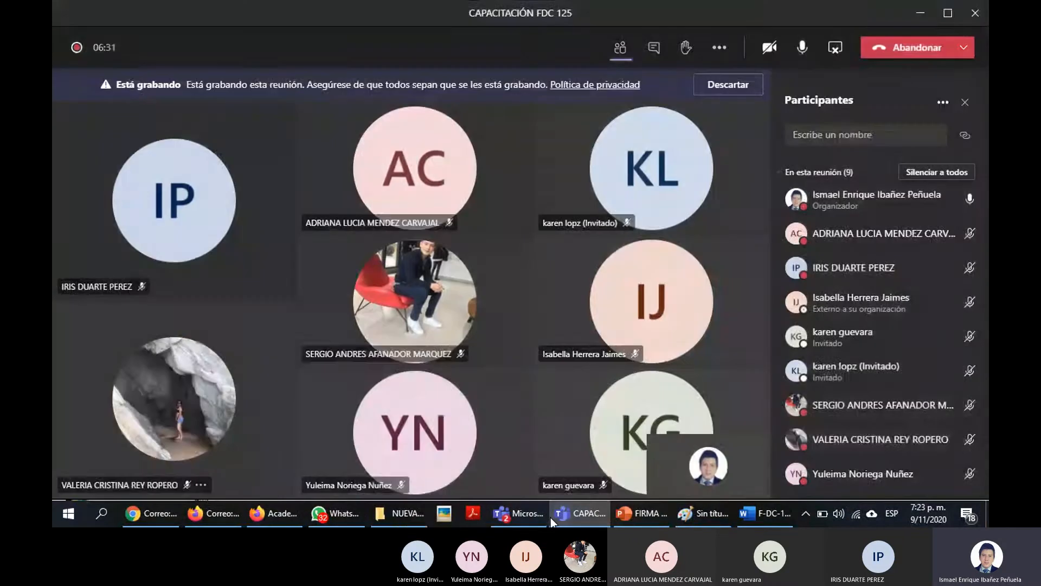
left_click(551, 516)
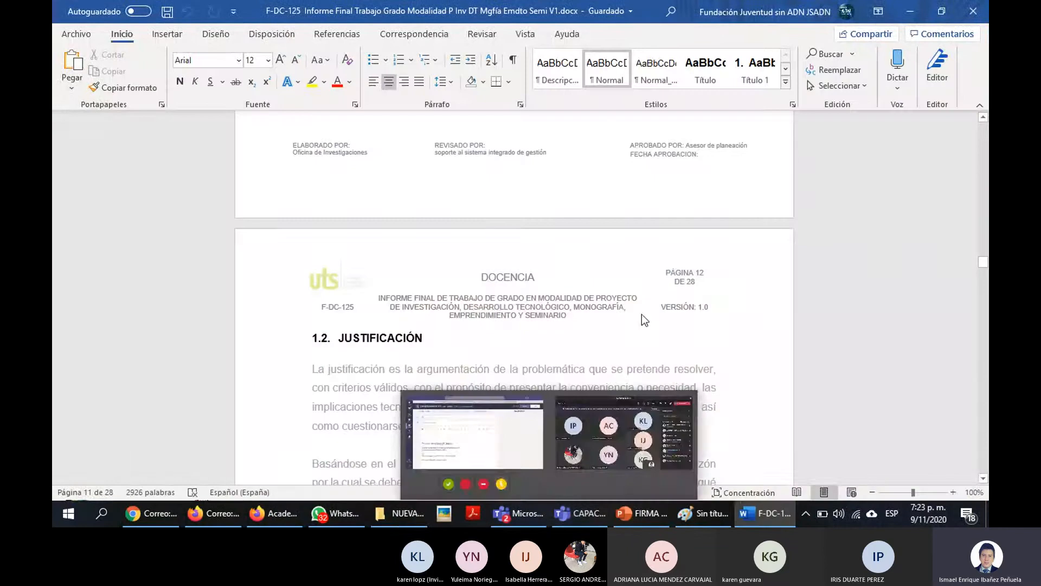
Read the guidance in sections 1.2 JUSTIFICACIÓN and 1.3 OBJETIVOS, including the general and specific objectives
scroll(861, 287, "down", 5)
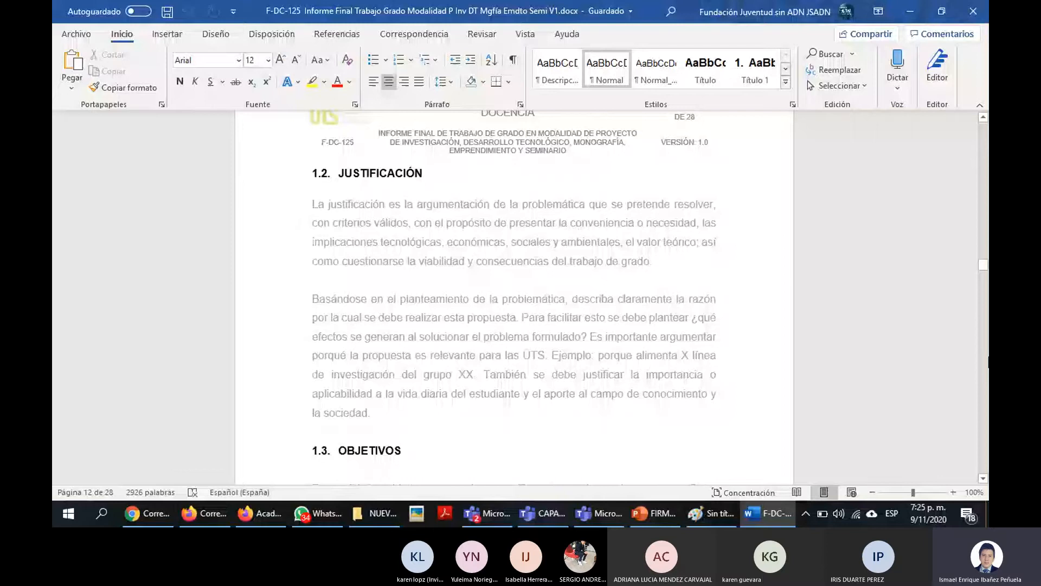
scroll(715, 314, "down", 5)
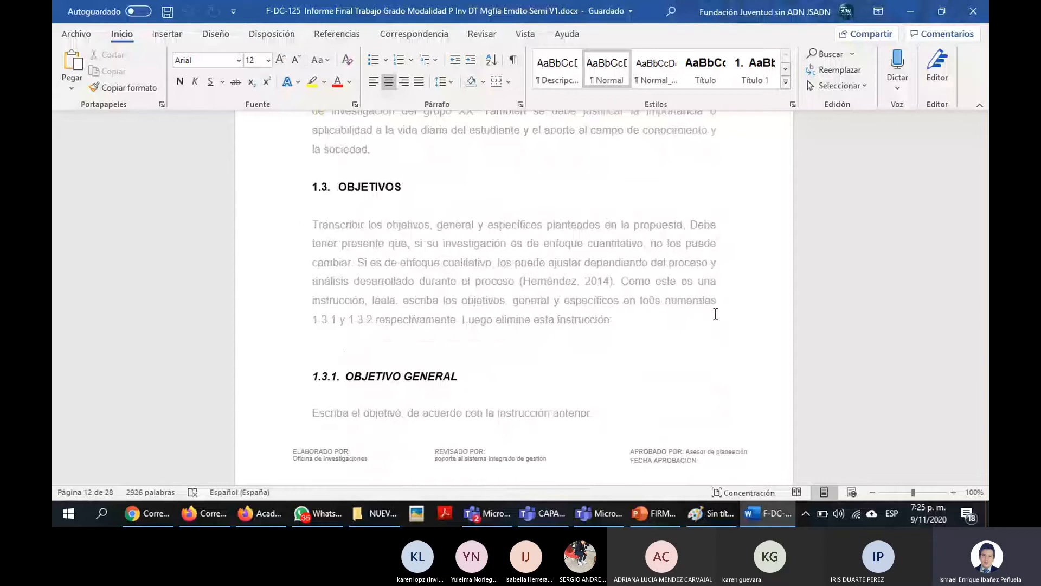
scroll(463, 347, "down", 4)
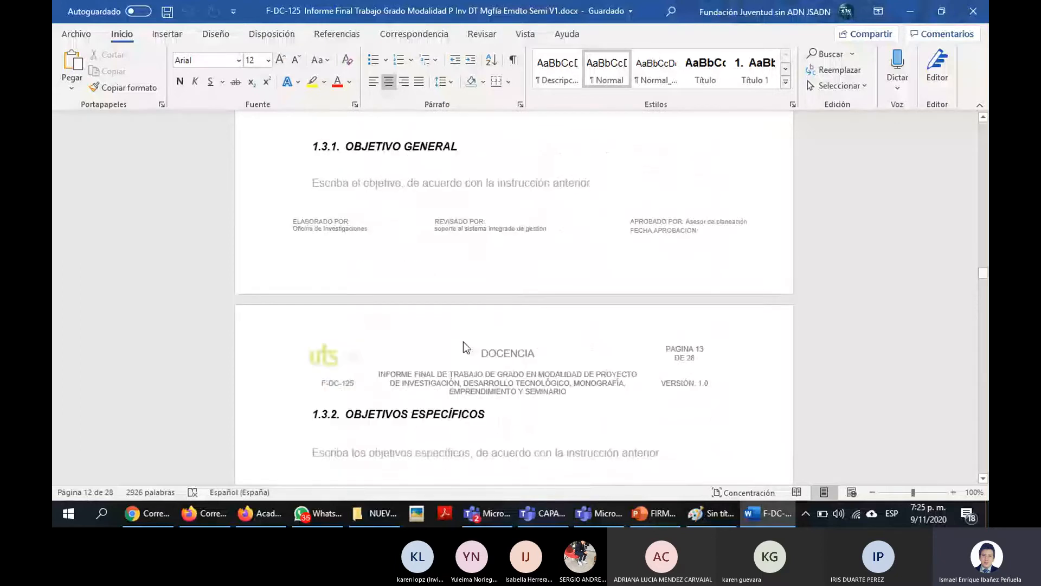
scroll(463, 347, "down", 2)
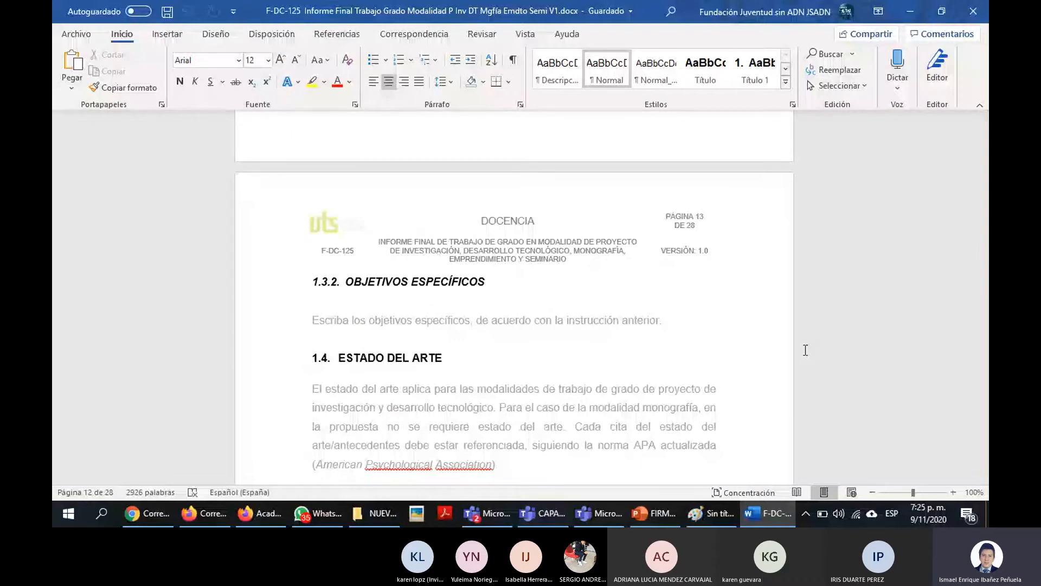
Read section 1.4 ESTADO DEL ARTE for the degree-work modalities it applies to and its APA citation requirement
scroll(806, 350, "down", 2)
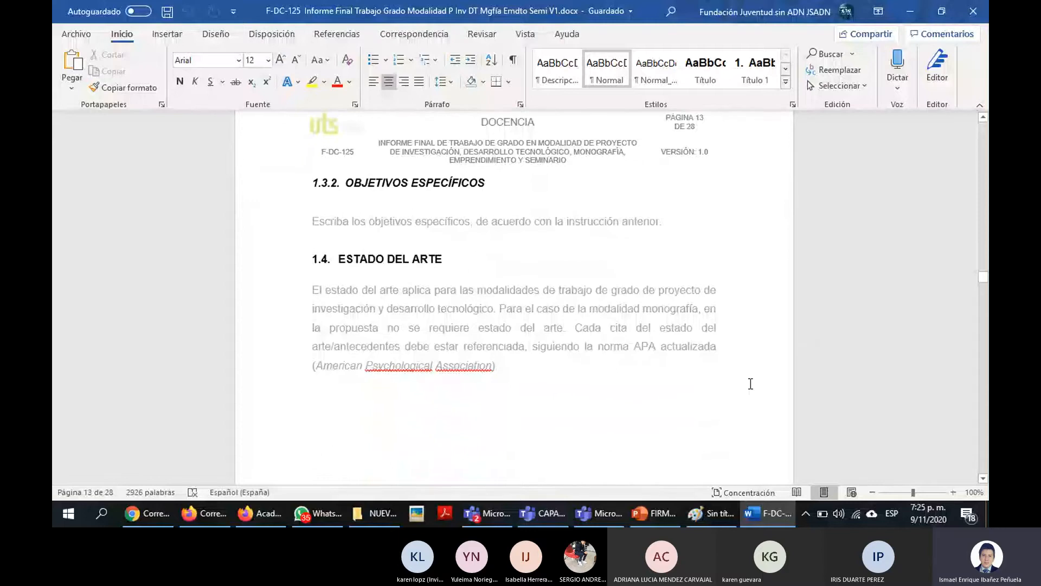
scroll(750, 384, "down", 1)
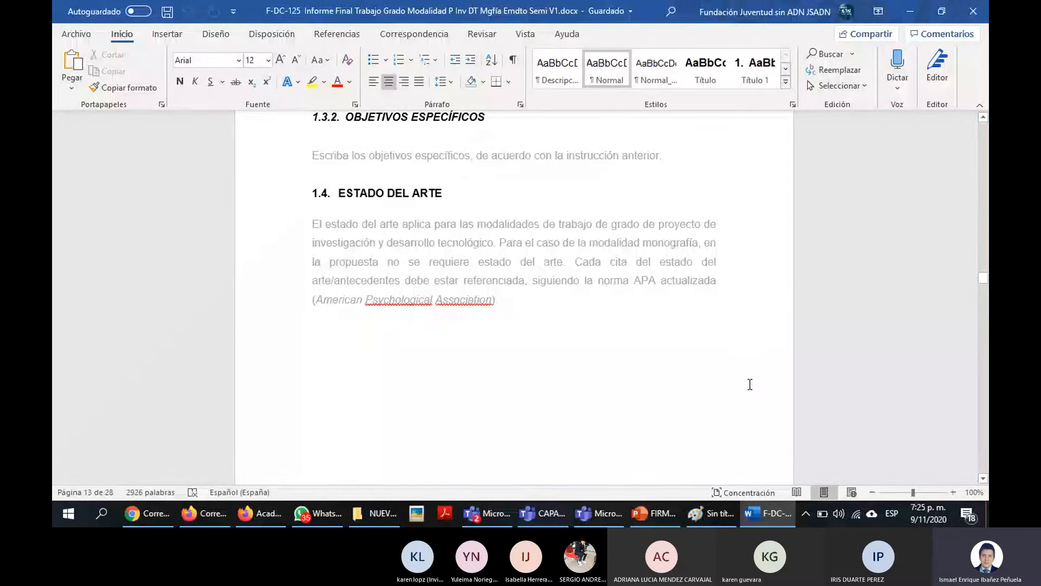
type(".")
key("ctrl+z")
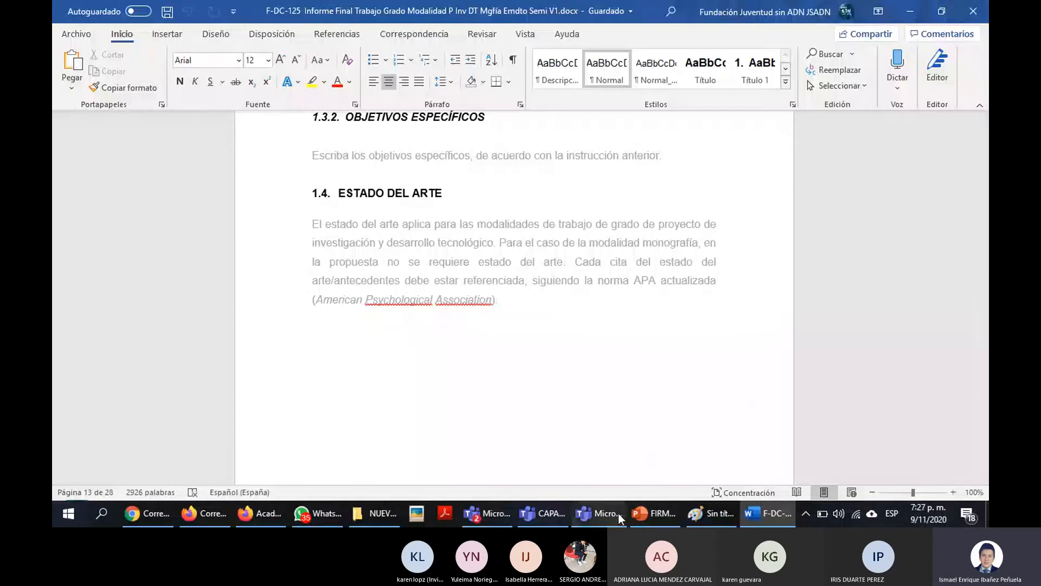
Minimize the floating meeting window and read the guidance in section 2 MARCO REFERENCIAL on the theoretical, legal, conceptual and environmental frameworks
mouse_move(619, 513)
left_click(621, 450)
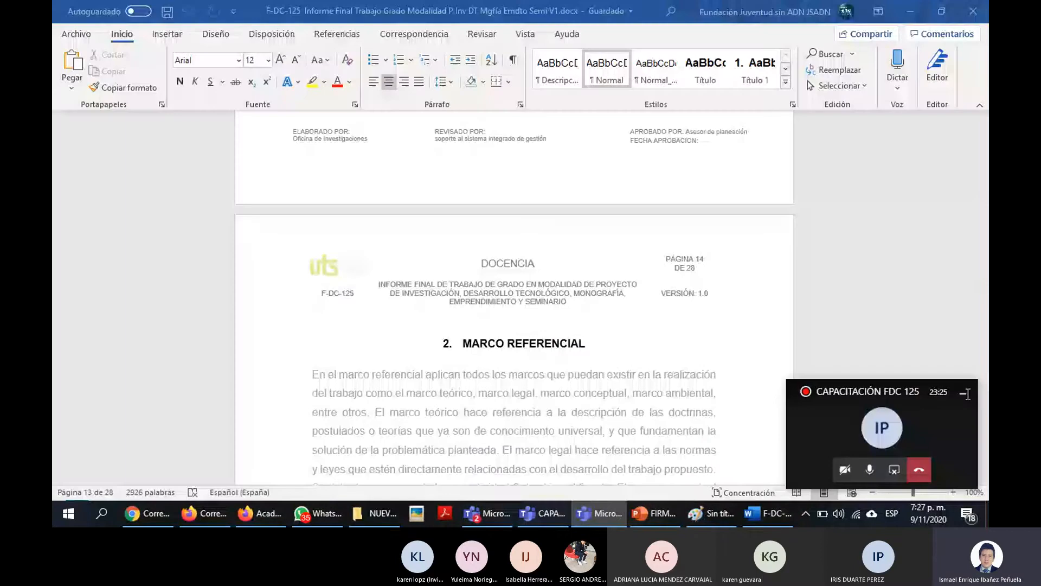
left_click(965, 393)
scroll(827, 348, "down", 3)
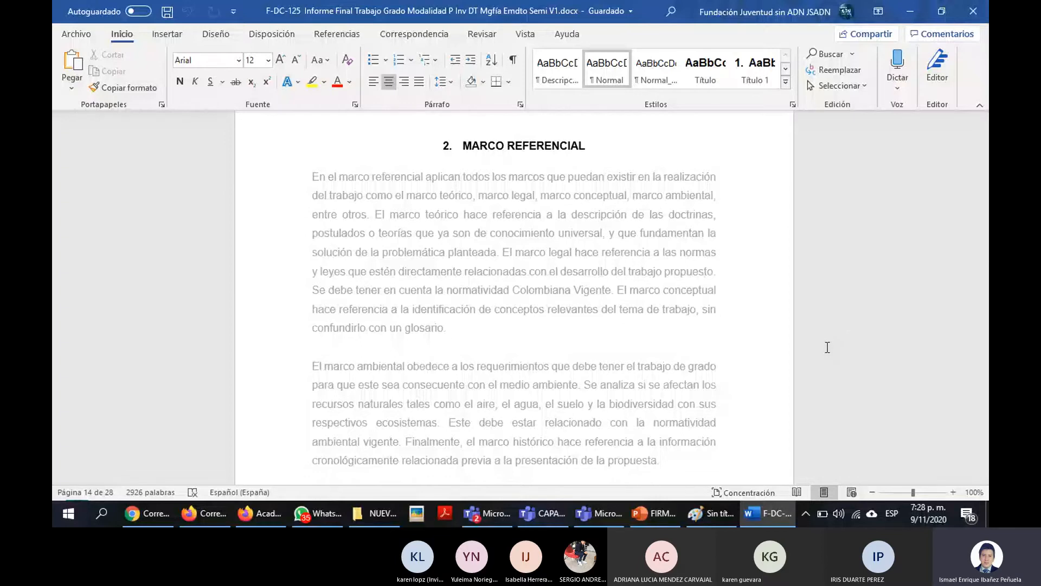
Switch to Chrome, open a new tab and close the two tabs about thrombosis
left_click(157, 518)
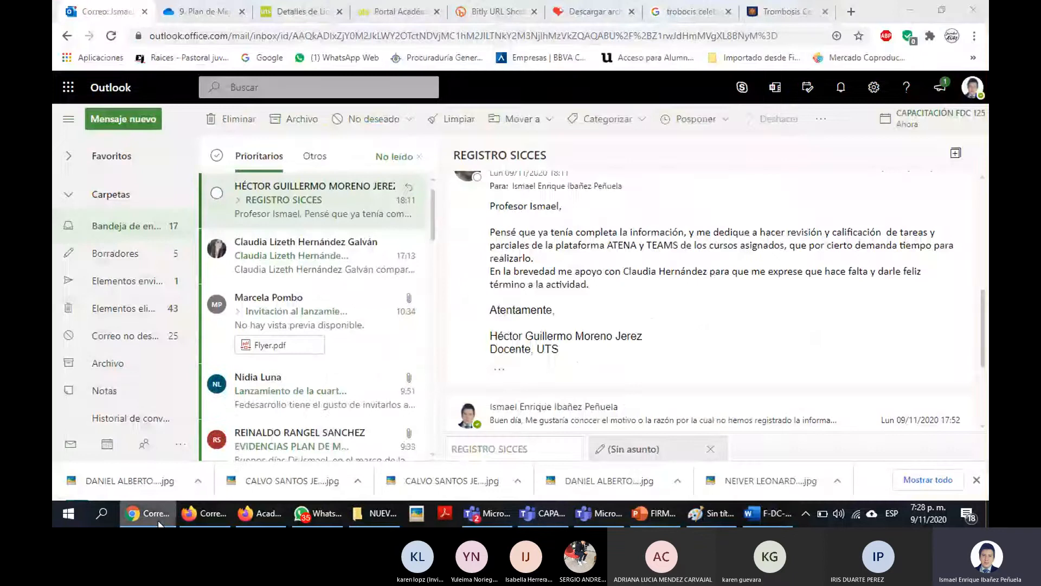
left_click(851, 12)
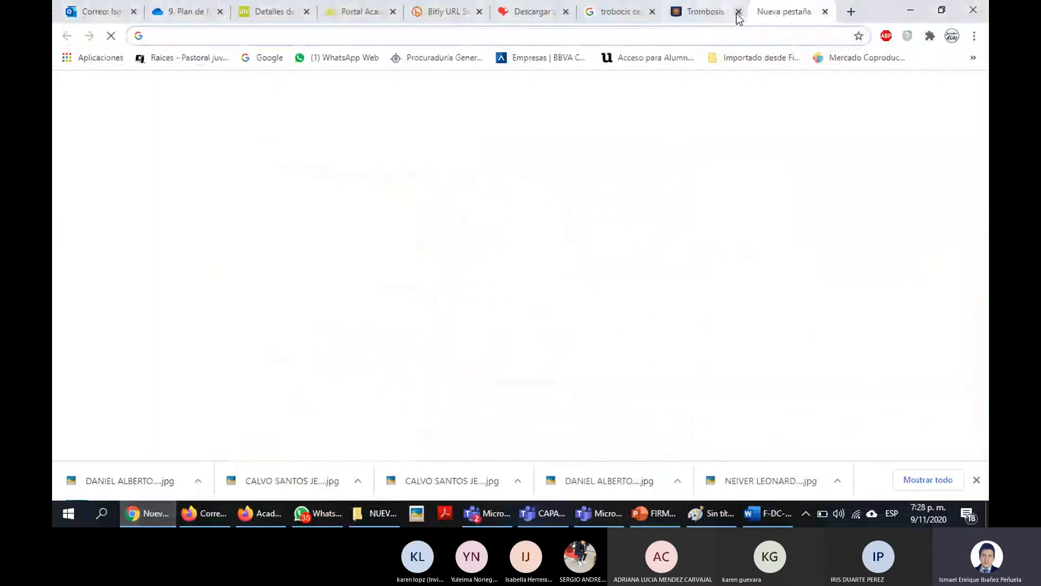
left_click(651, 12)
left_click(651, 12)
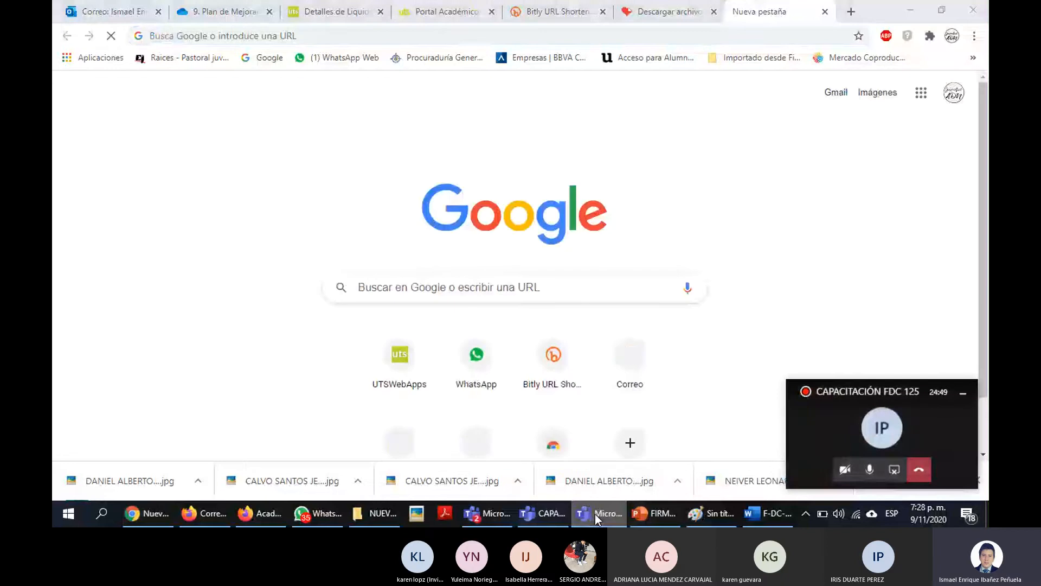
Search Google for "scienc direct"
left_click(433, 291)
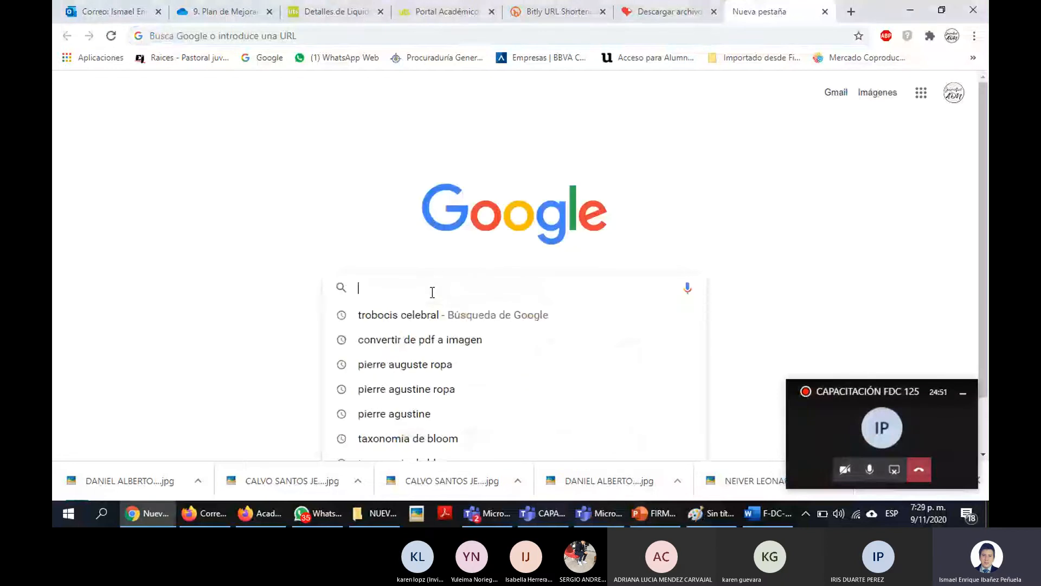
type("dad")
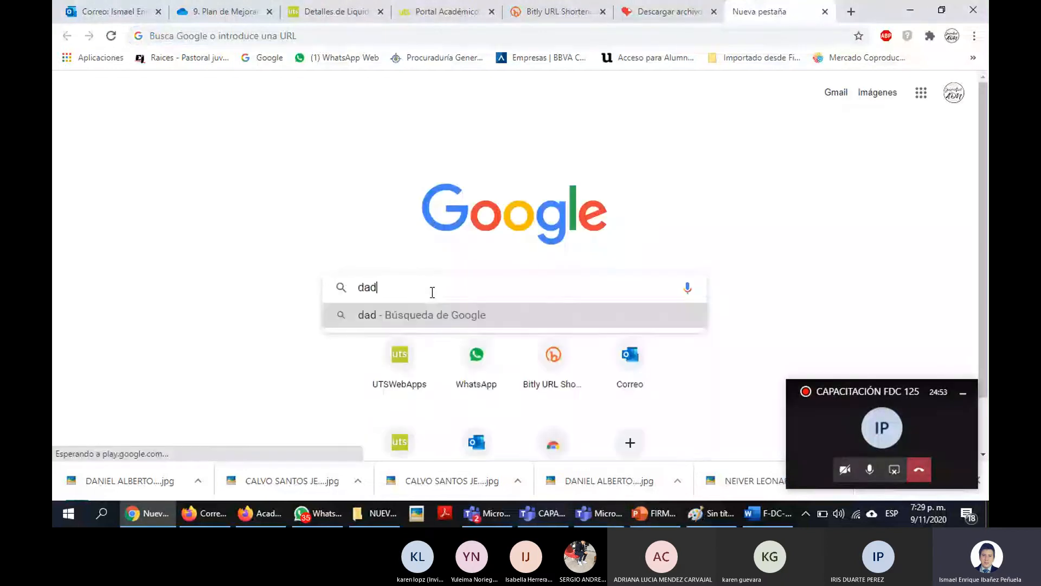
key("BackSpace")
key("BackSpace")
key("BackSpace")
type("sc")
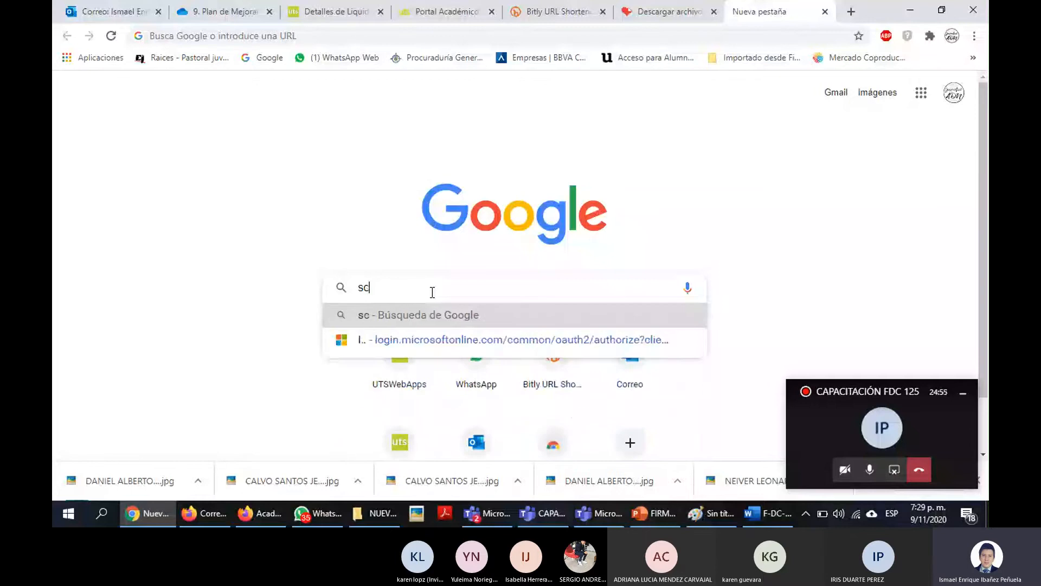
type("ienc direct")
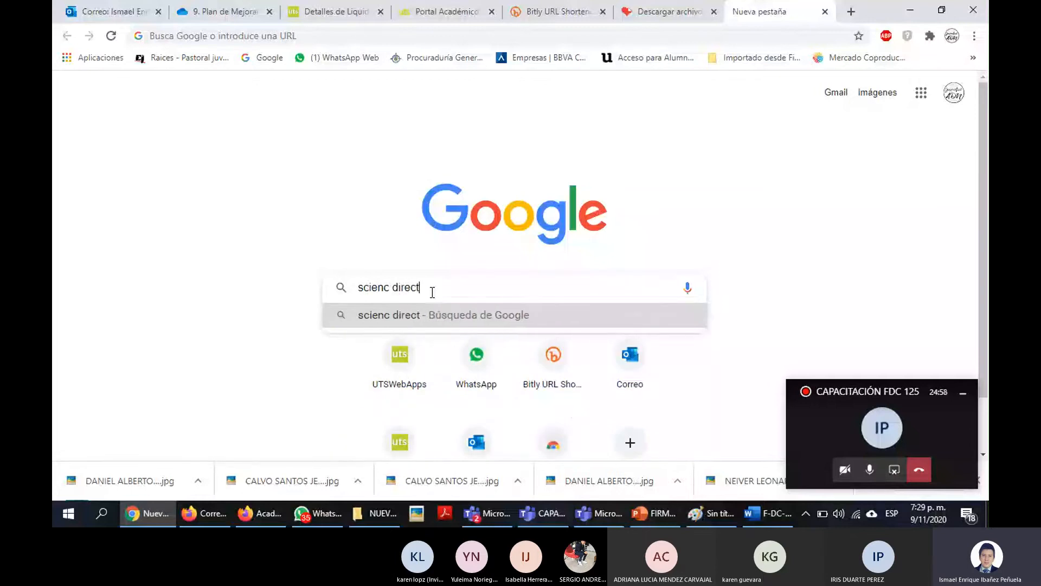
key("Return")
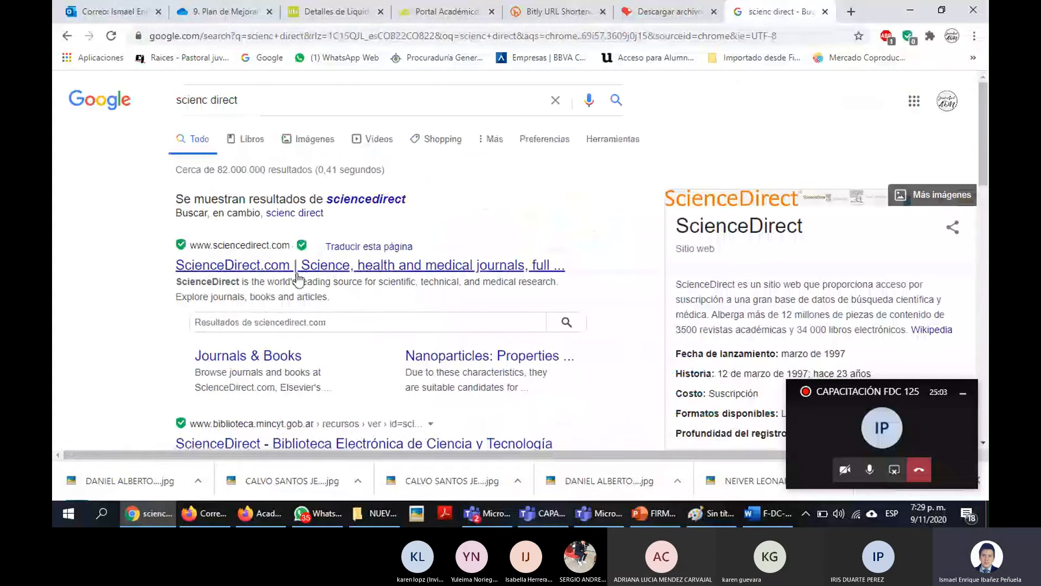
Search within the sciencedirect.com results for "competitividad"
left_click(293, 323)
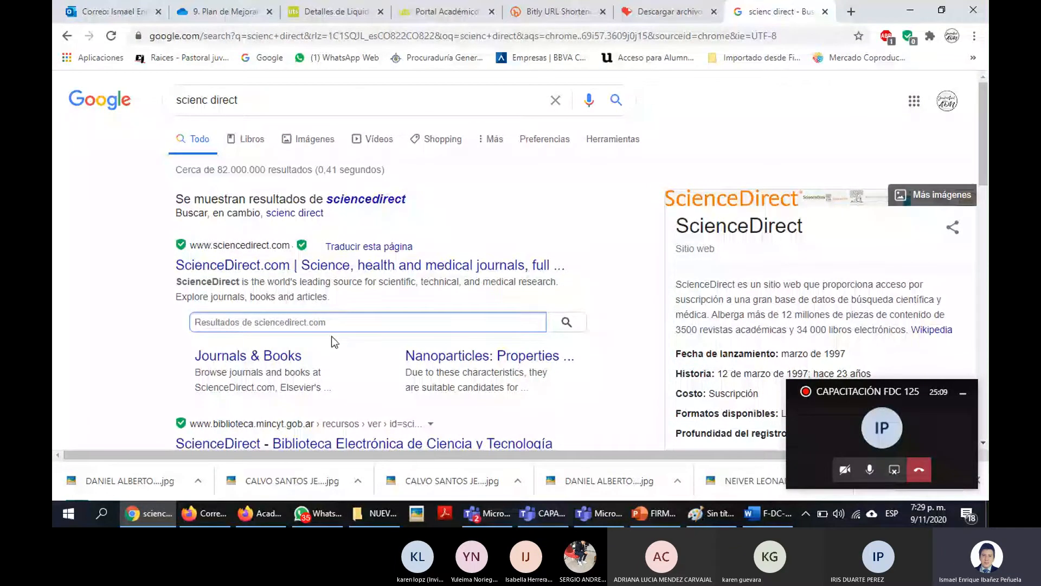
type("competitivi")
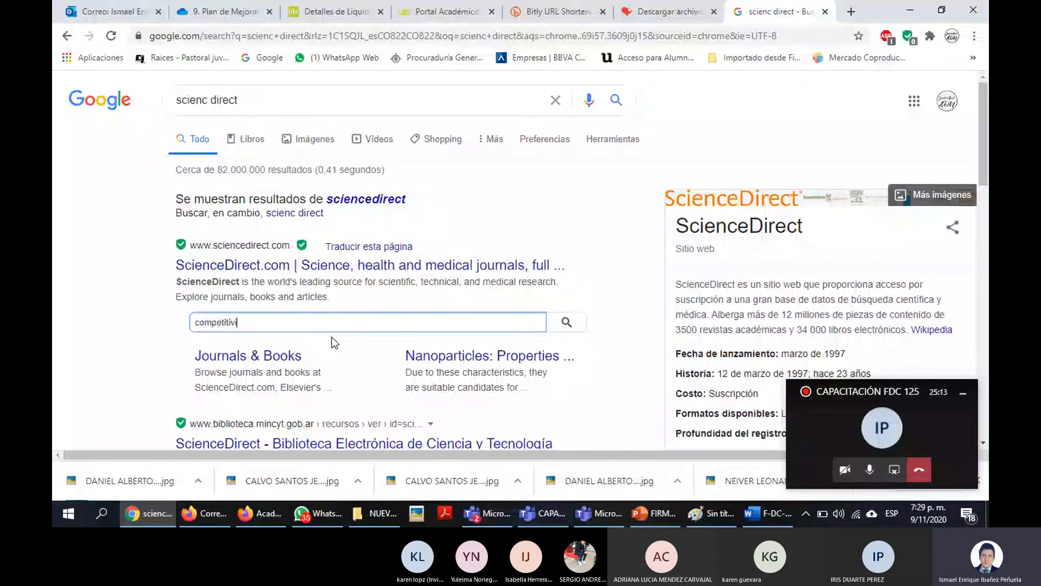
type("dad")
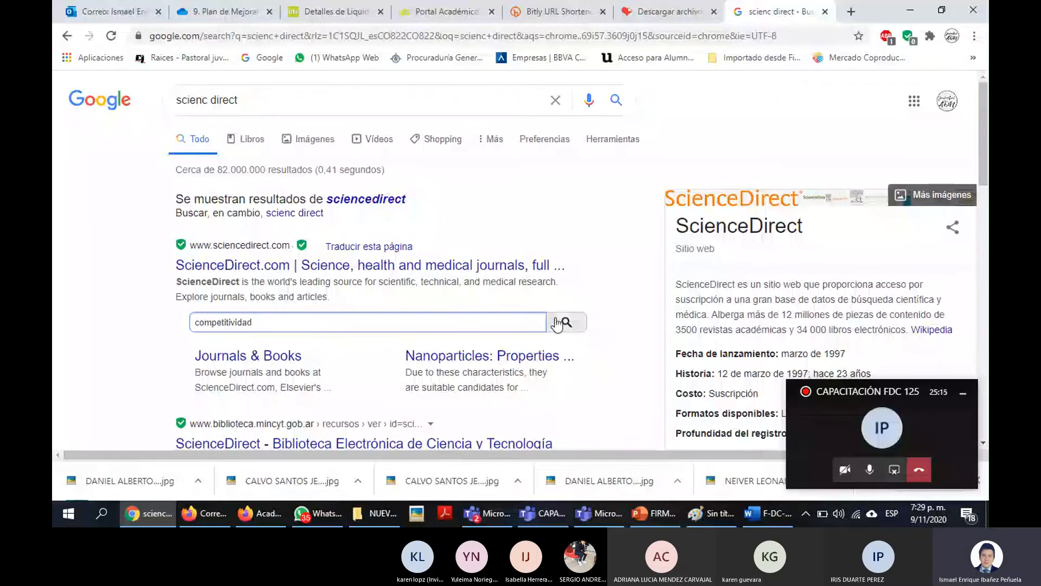
left_click(566, 322)
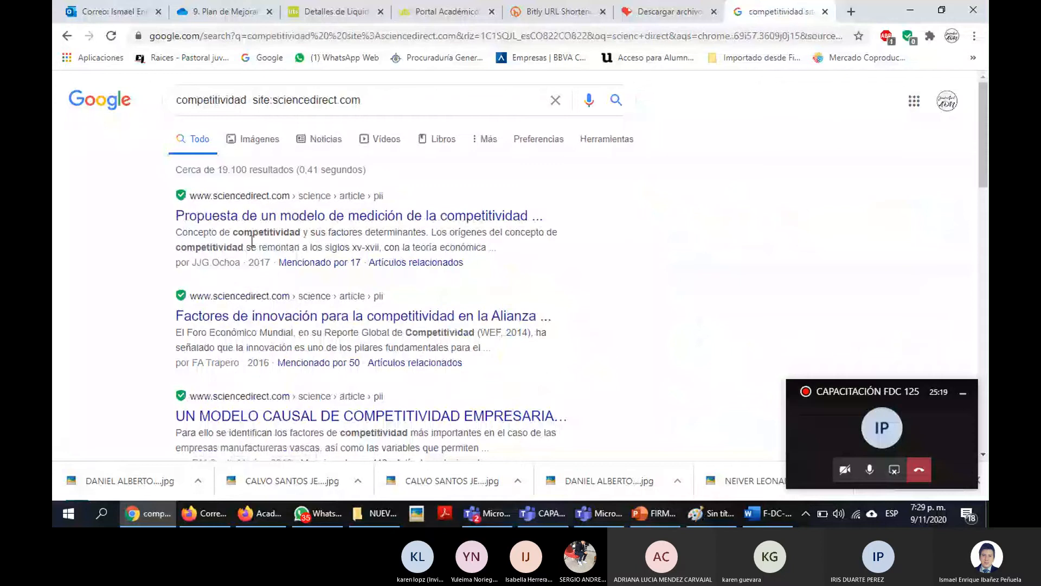
Open the article "Propuesta de un modelo de medición de la competitividad" in a new tab and switch to it
left_click(339, 217)
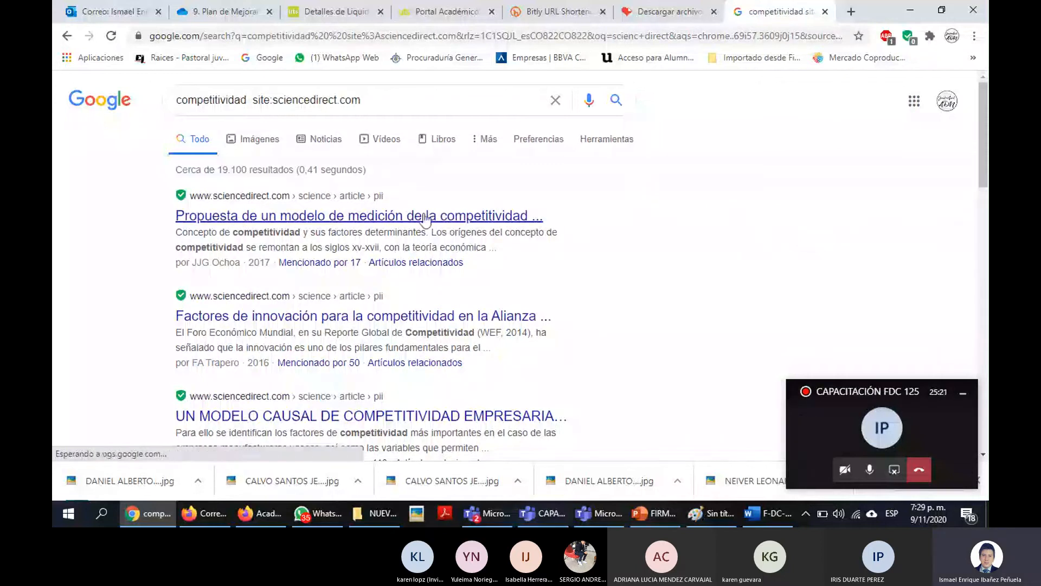
right_click(357, 217)
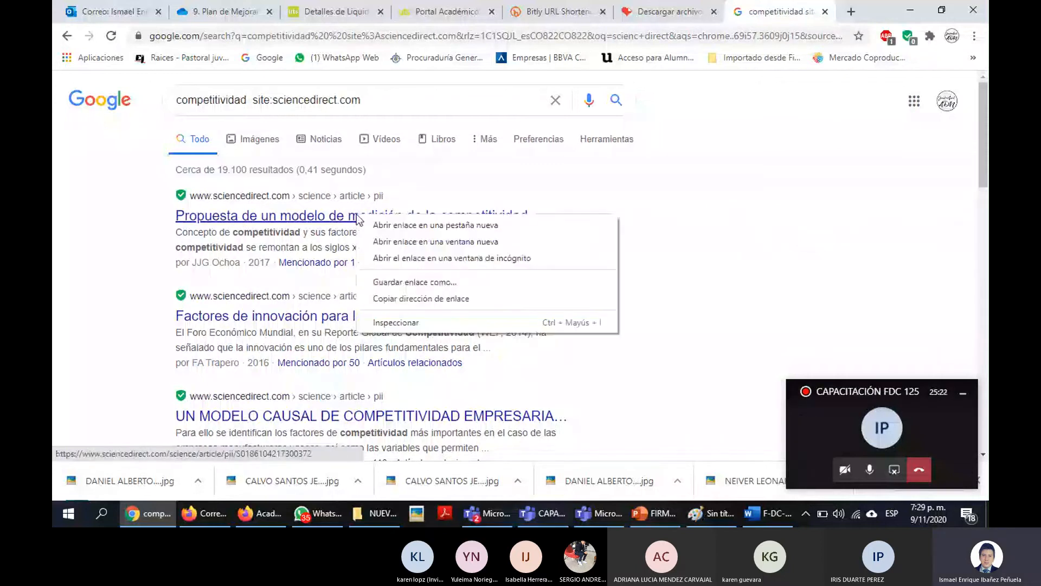
left_click(388, 223)
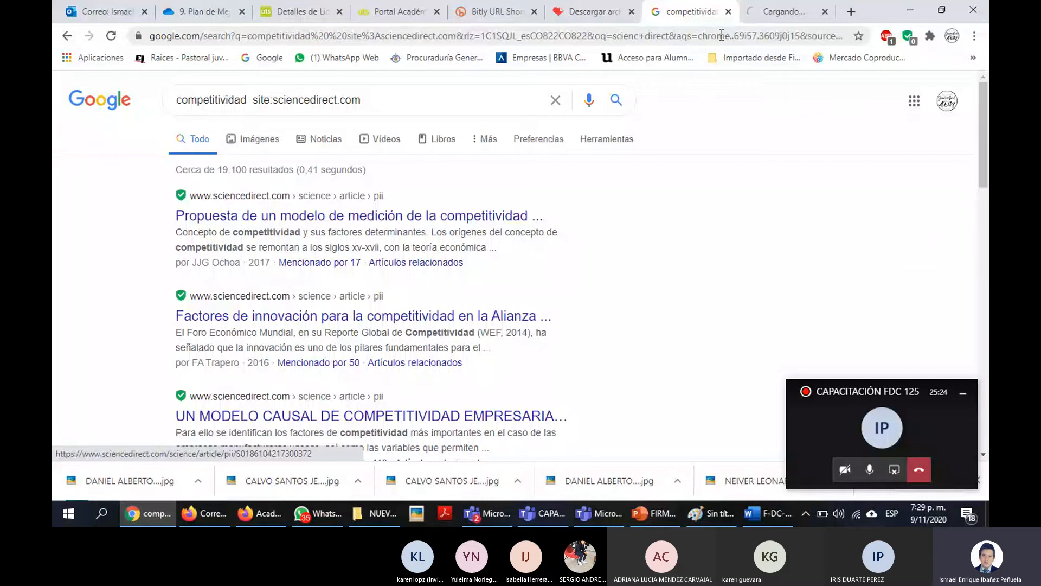
left_click(781, 12)
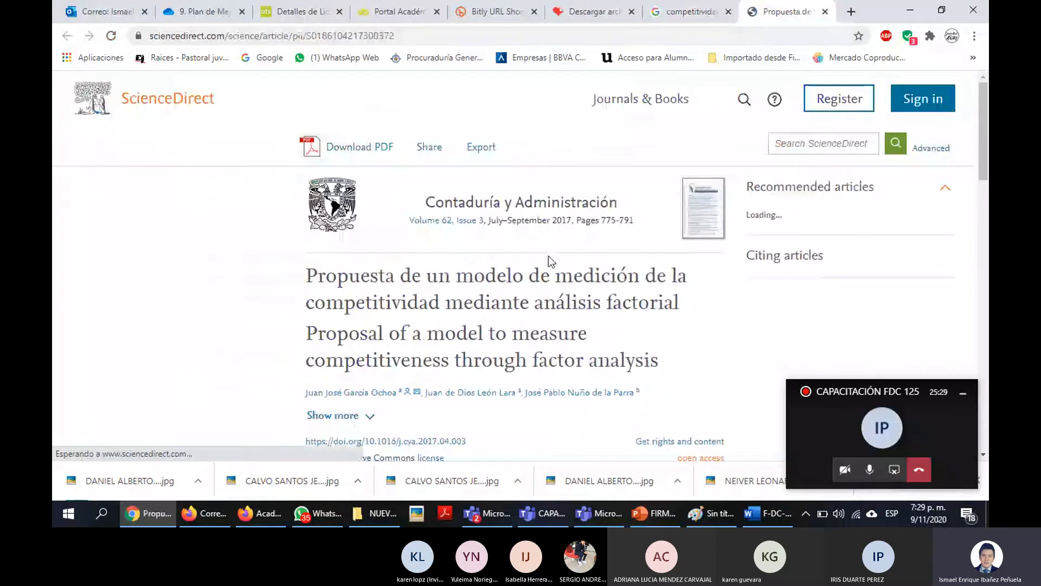
Examine the article's title, authors, Resumen and body, along with its outline and article metrics
scroll(545, 256, "down", 1)
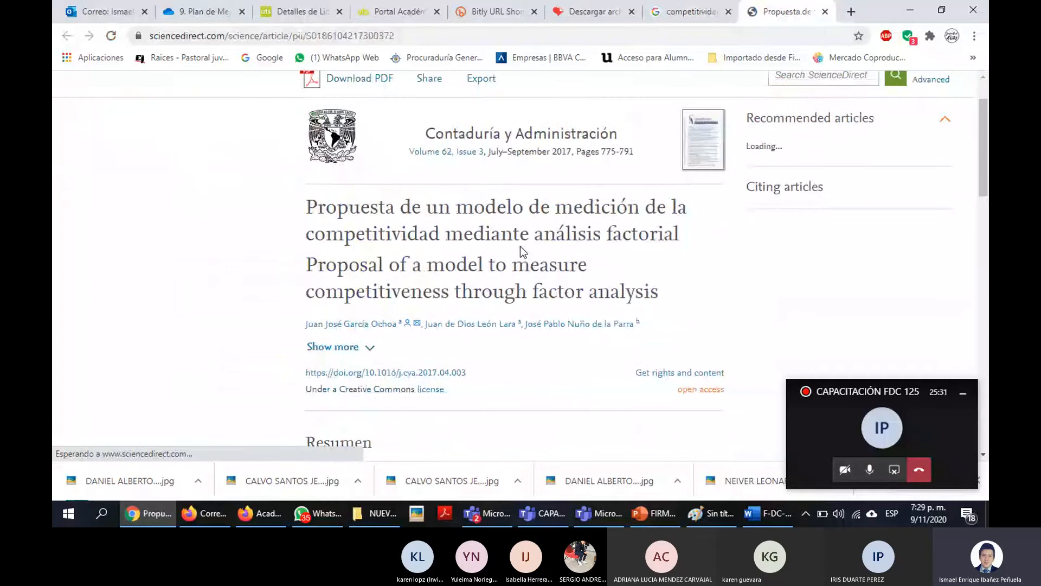
scroll(520, 246, "down", 5)
scroll(520, 246, "up", 5)
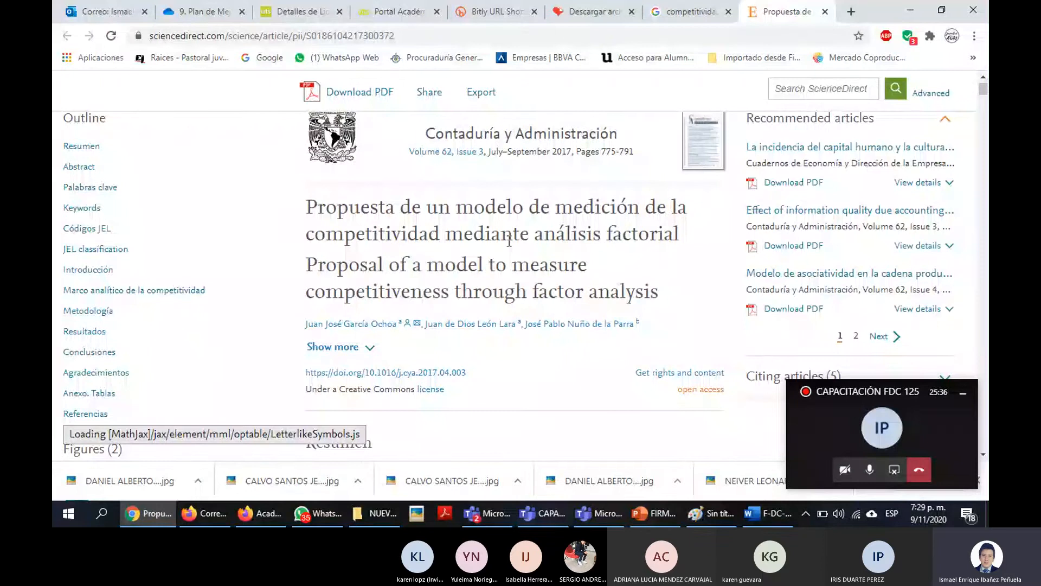
scroll(624, 252, "down", 4)
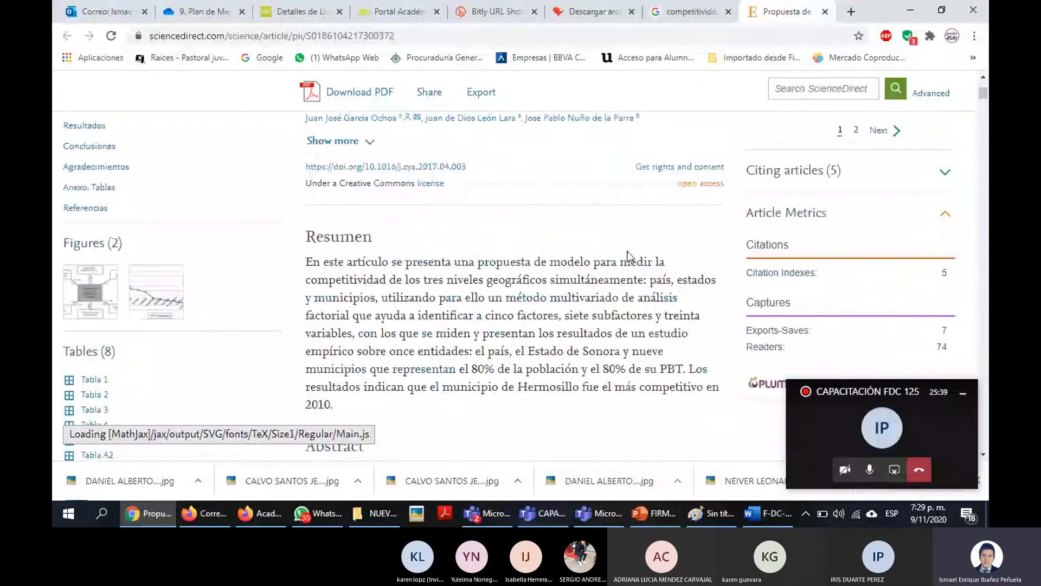
scroll(627, 251, "down", 8)
scroll(643, 275, "up", 8)
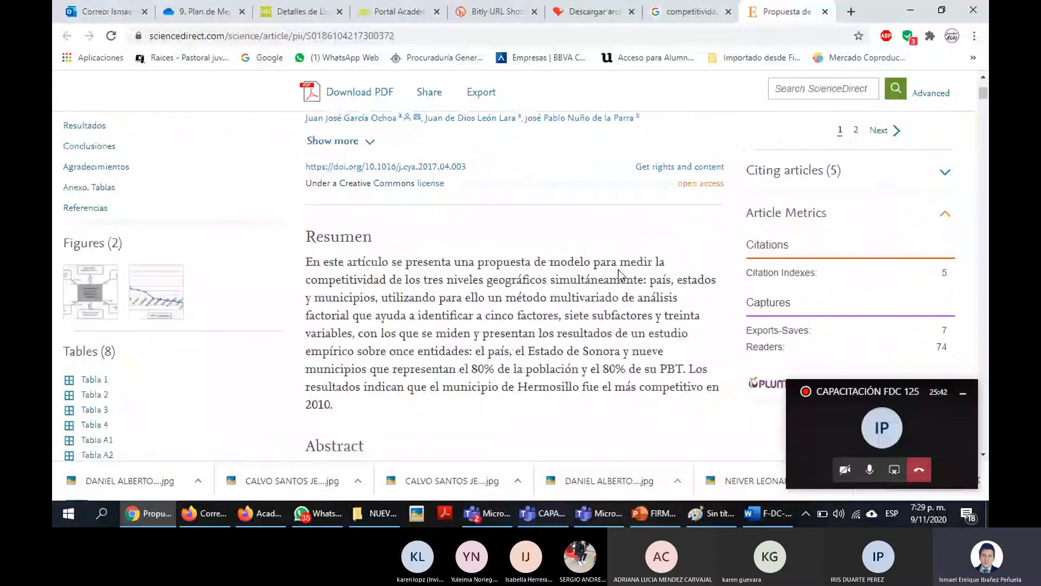
scroll(620, 274, "down", 1)
Open the article's PlumX metrics details in a separate tab and return to the beginning of the ScienceDirect article
left_click(917, 320)
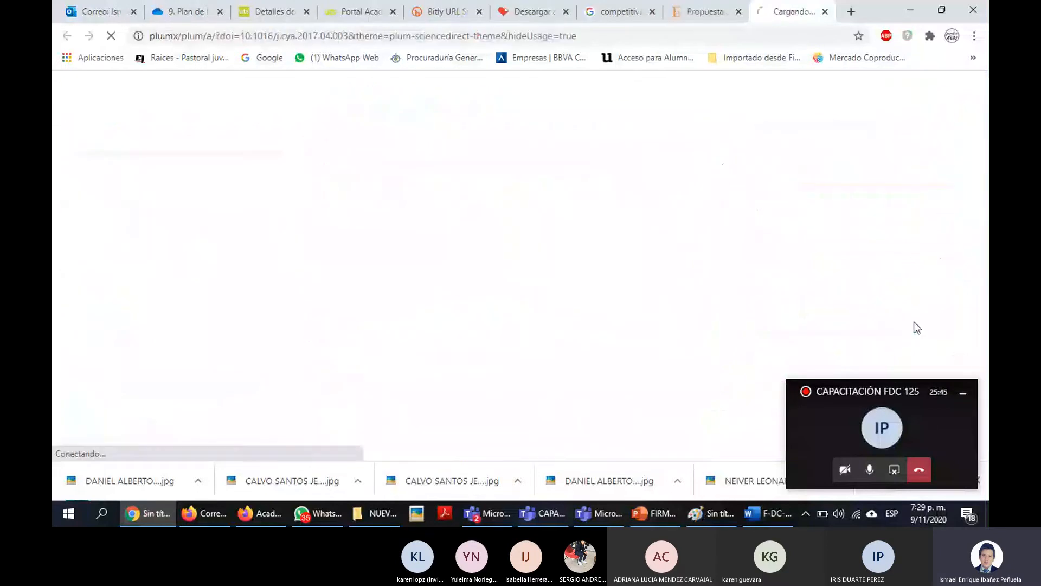
left_click(705, 12)
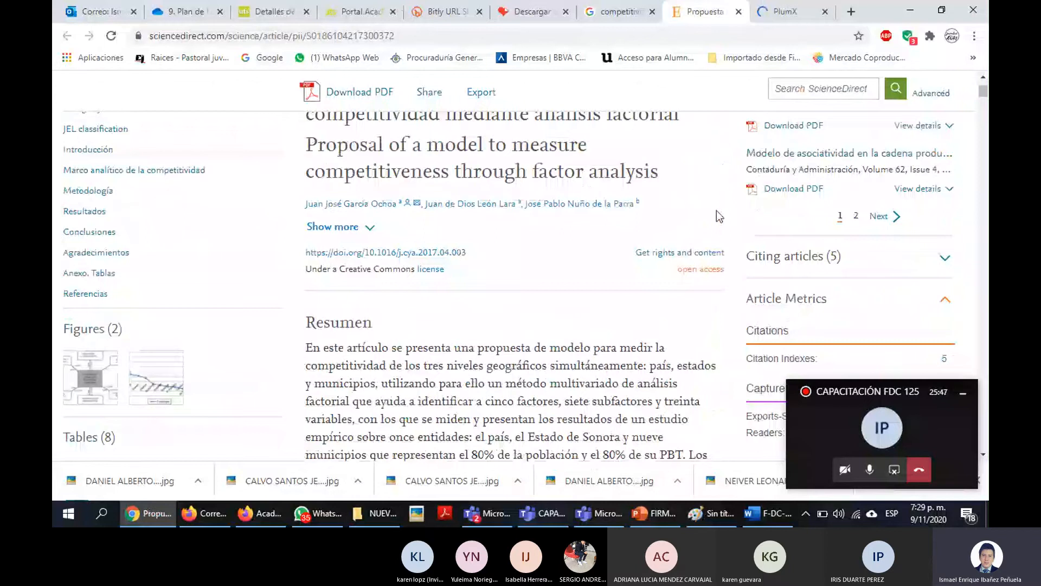
scroll(474, 162, "up", 4)
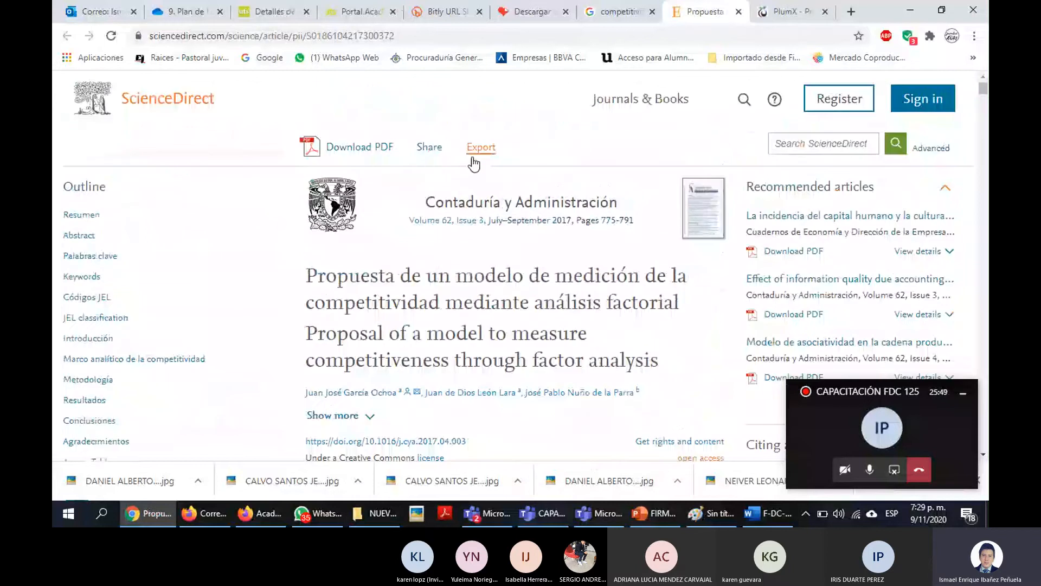
Review the article's PlumX Metrics page and its ScienceDirect title and author section
left_click(806, 7)
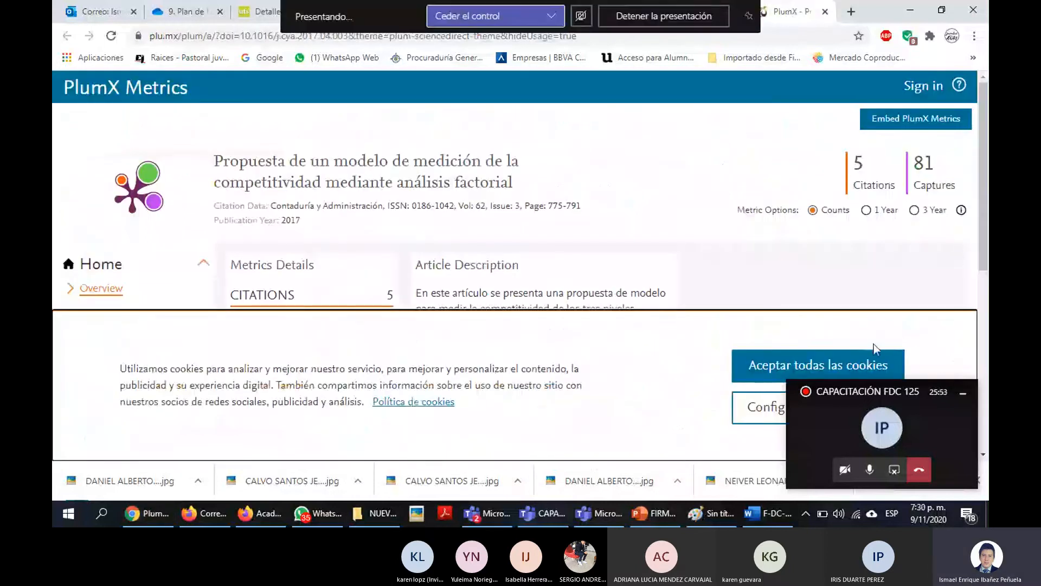
left_click(752, 90)
left_click(347, 15)
left_click(798, 9)
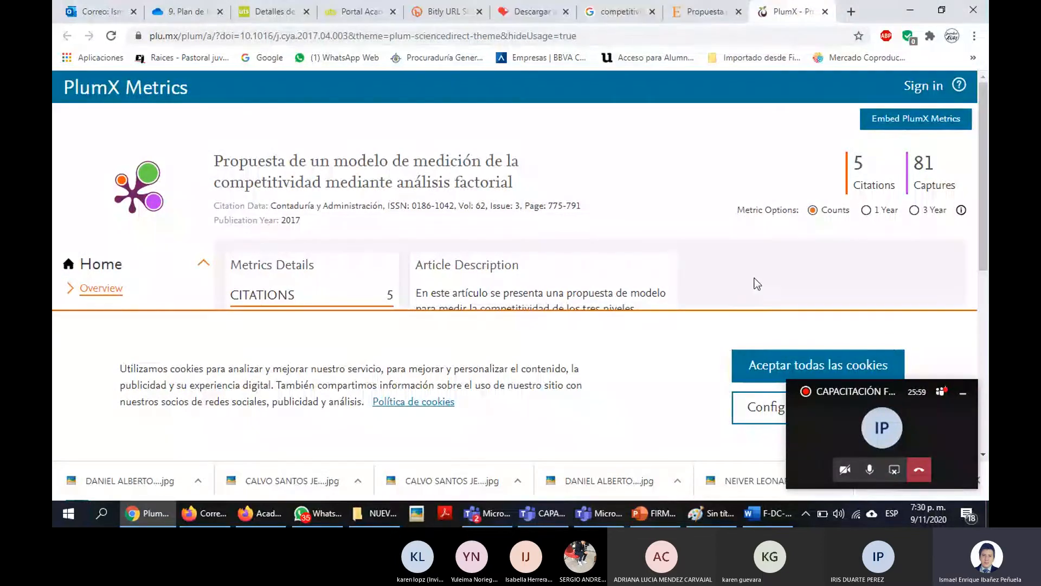
left_click(702, 12)
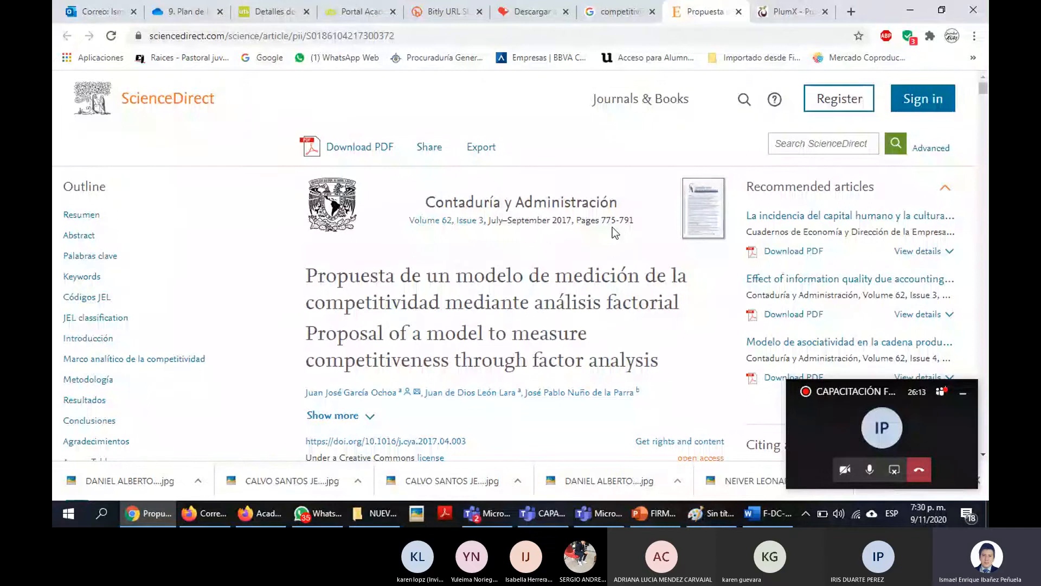
scroll(579, 232, "down", 3)
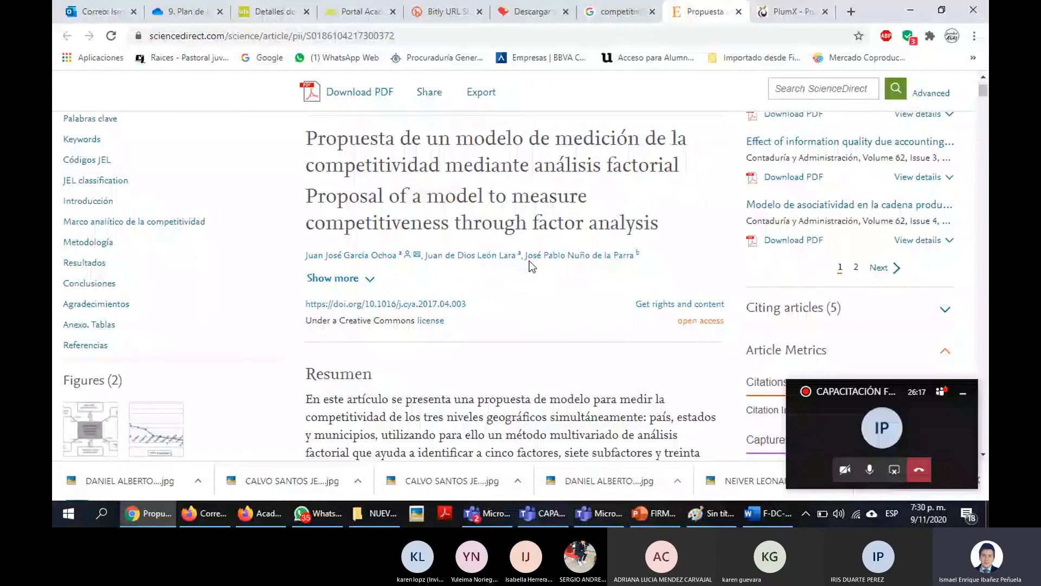
scroll(64, 101, "up", 3)
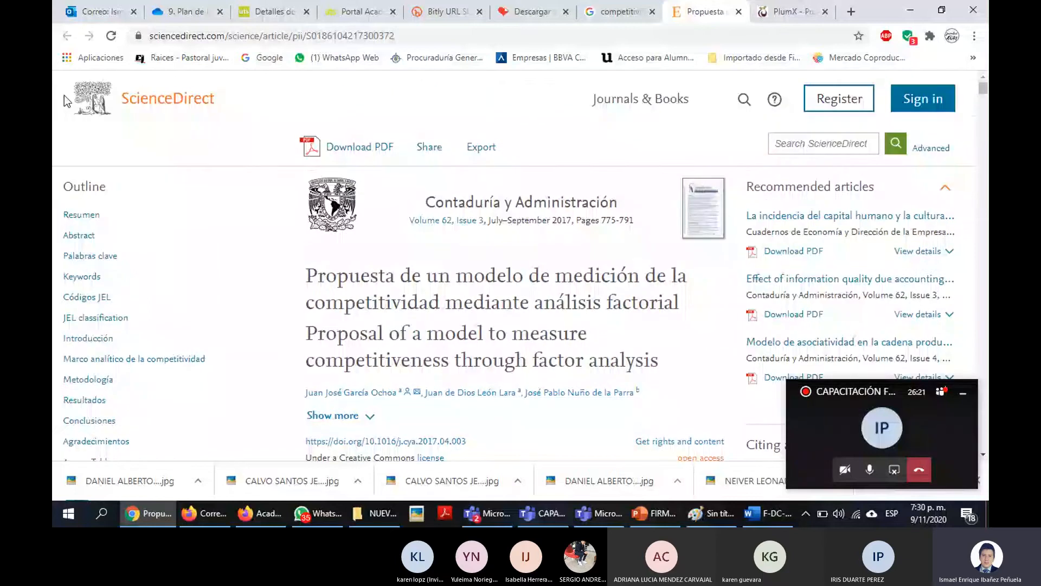
Search for "scopus" in a new browser tab, open the Scopus Preview site, and dismiss its translation and remote access notices
left_click(850, 12)
type("sp")
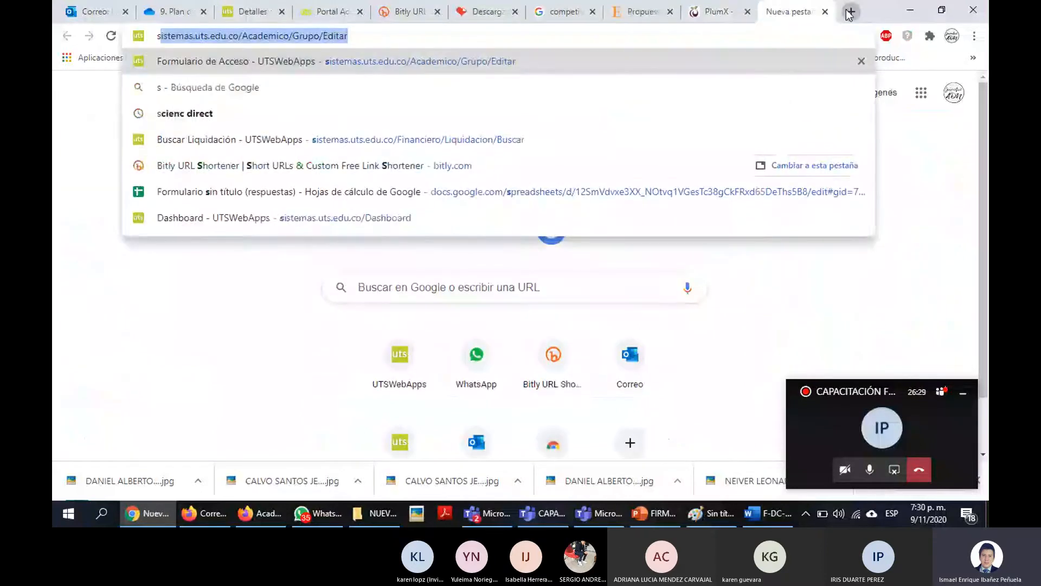
type("copus")
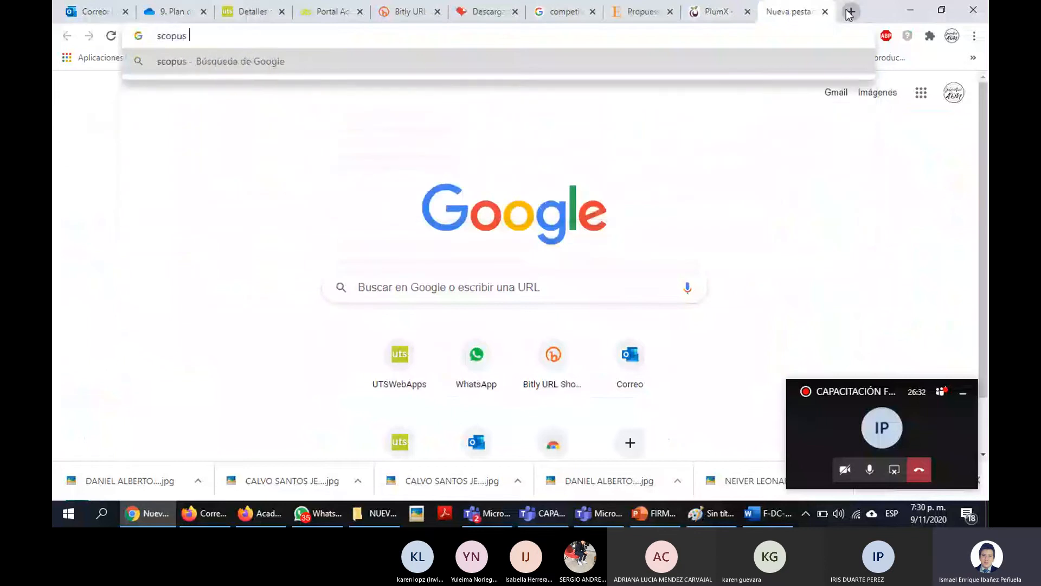
key("Return")
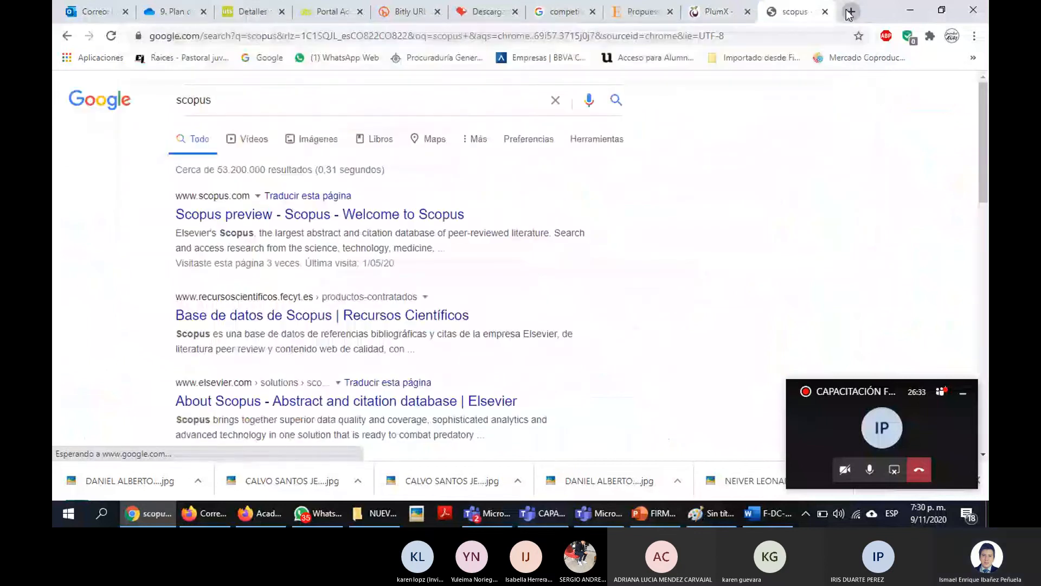
left_click(327, 220)
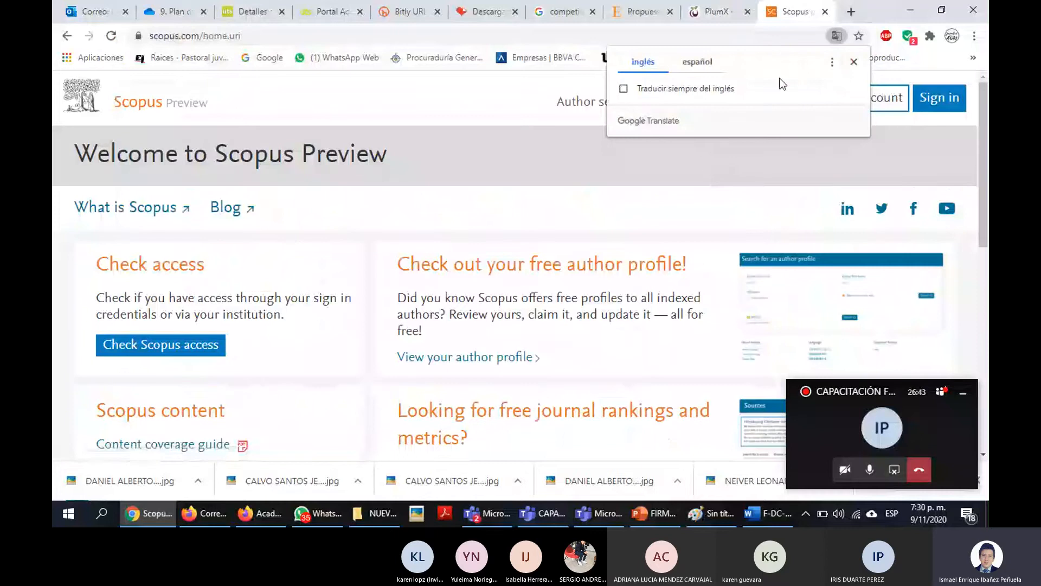
left_click(854, 62)
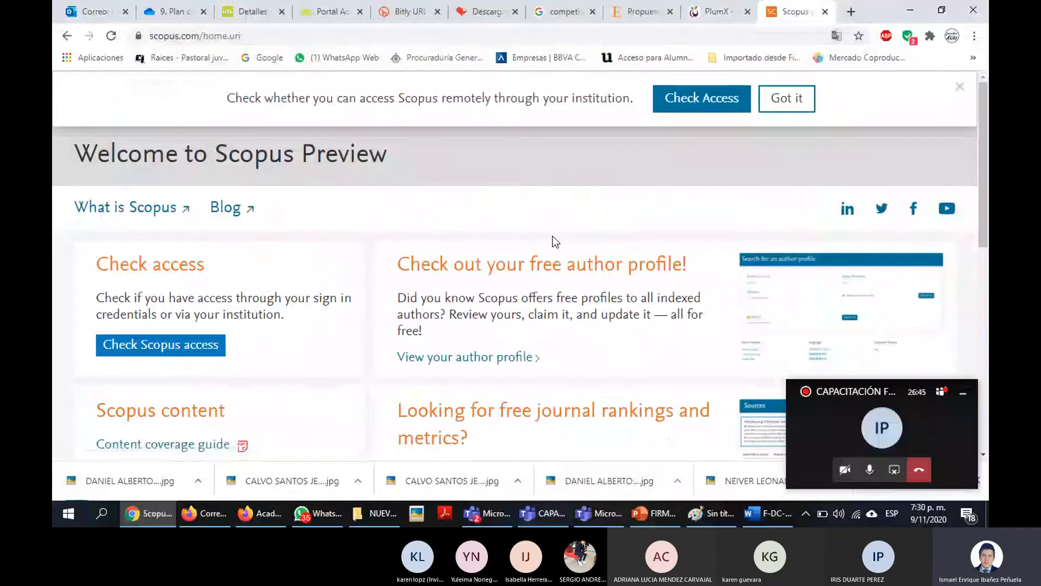
left_click(959, 88)
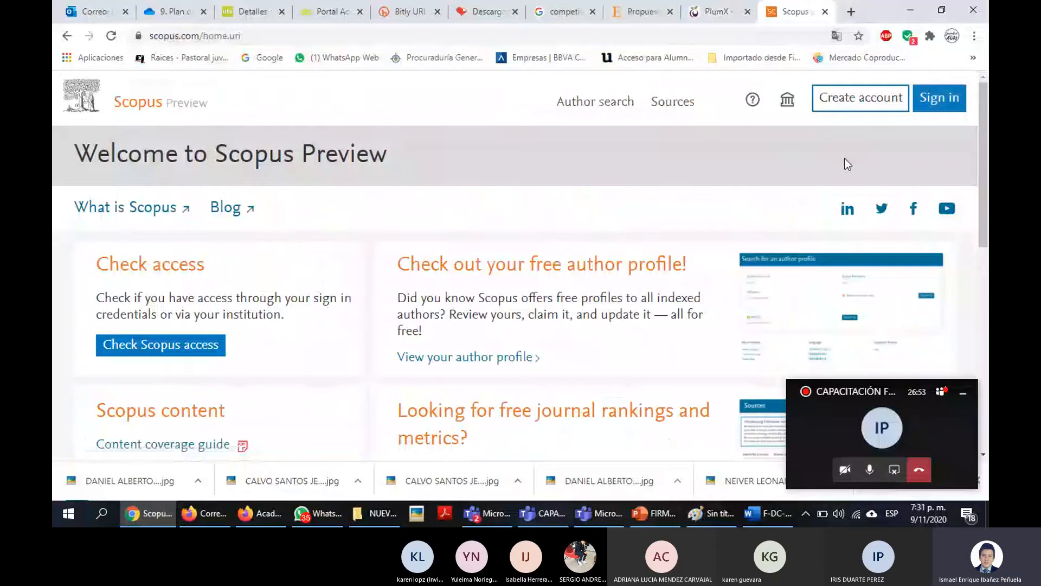
Compare the PlumX Metrics, Scopus Preview and ScienceDirect article pages, including the article's recommended articles
left_click(720, 16)
left_click(810, 13)
left_click(715, 8)
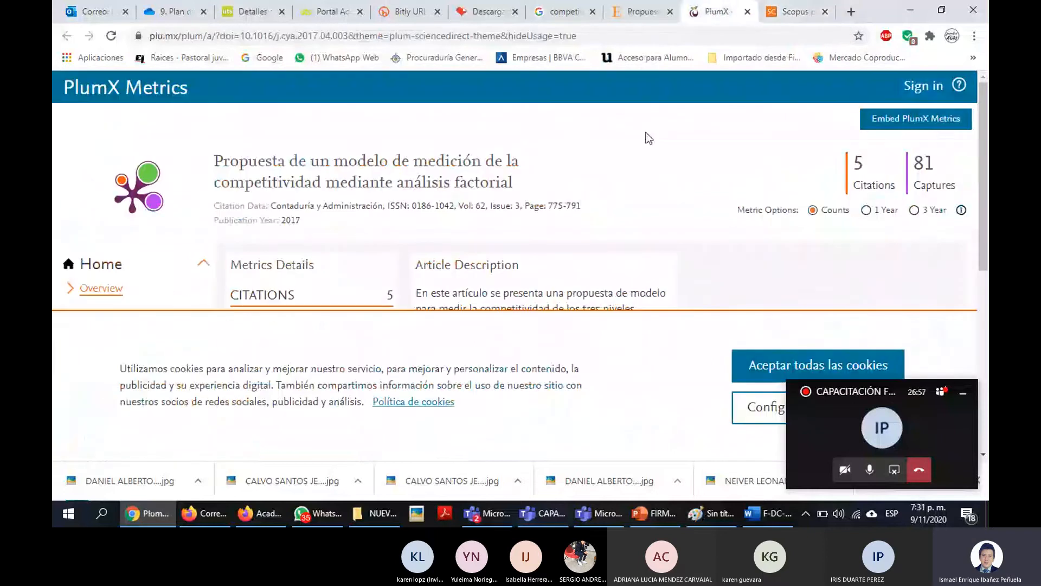
left_click(801, 12)
left_click(643, 11)
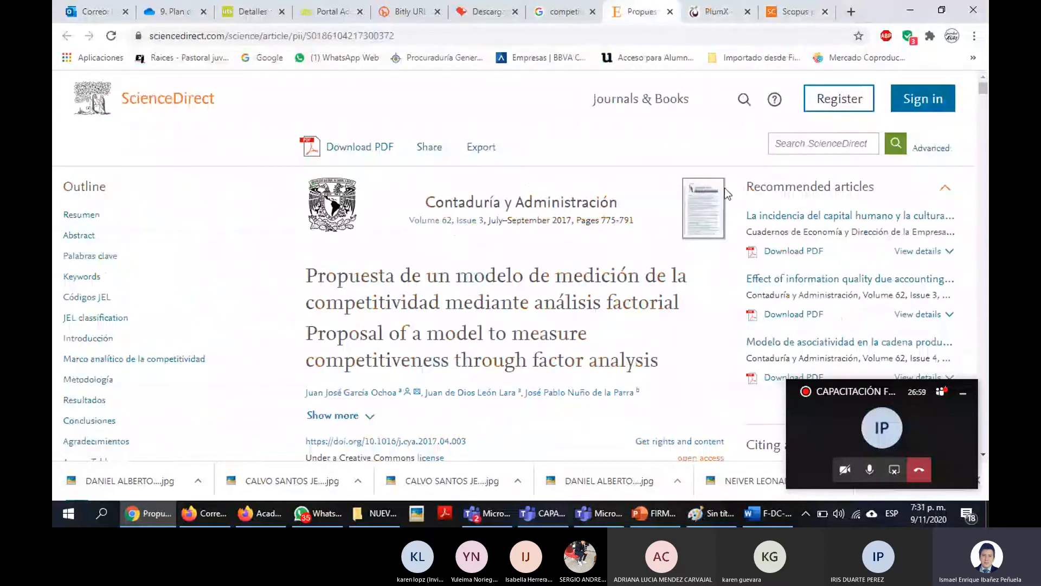
left_click(805, 11)
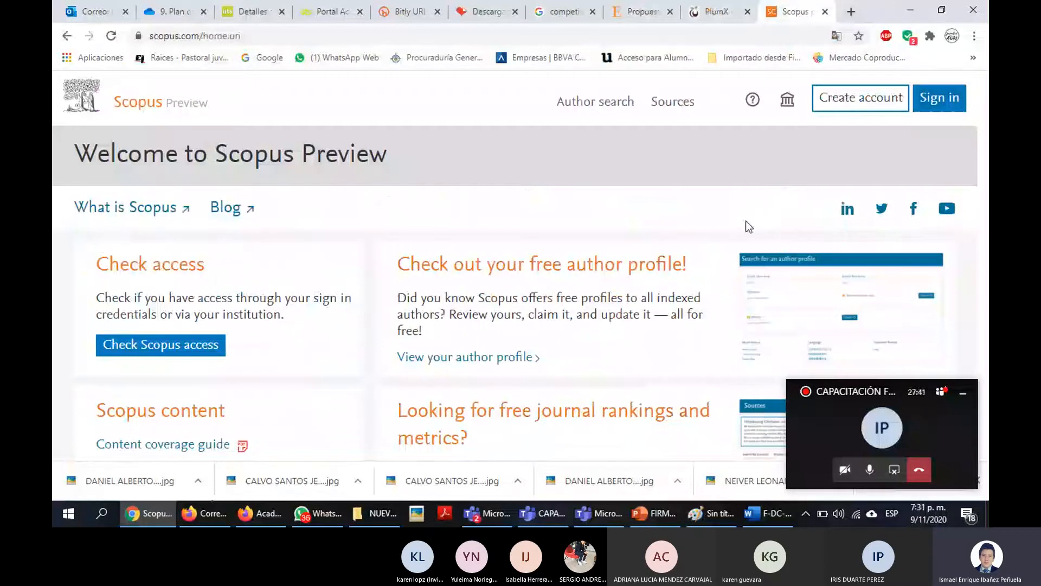
left_click(636, 7)
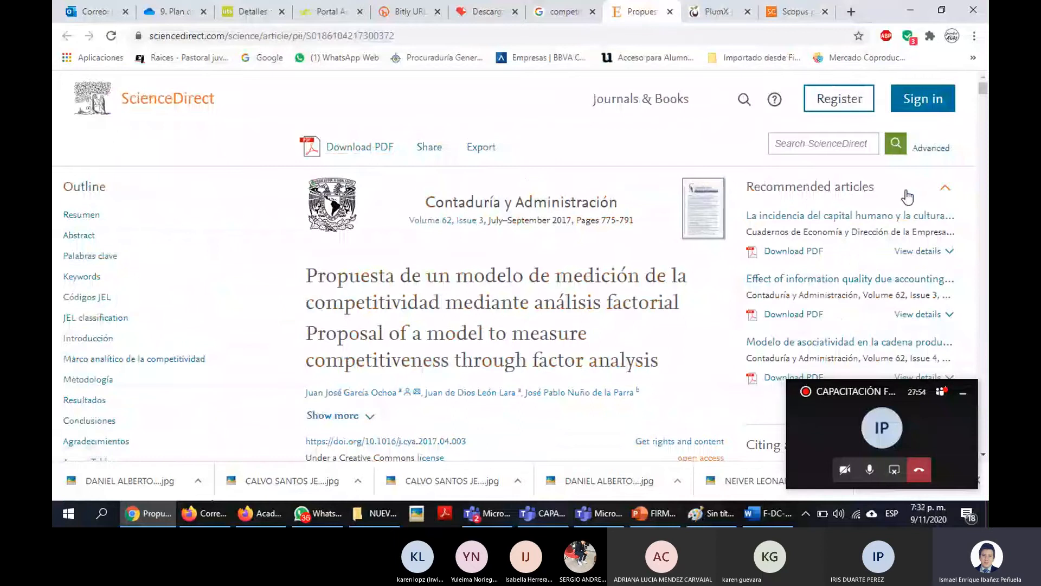
scroll(849, 200, "down", 1)
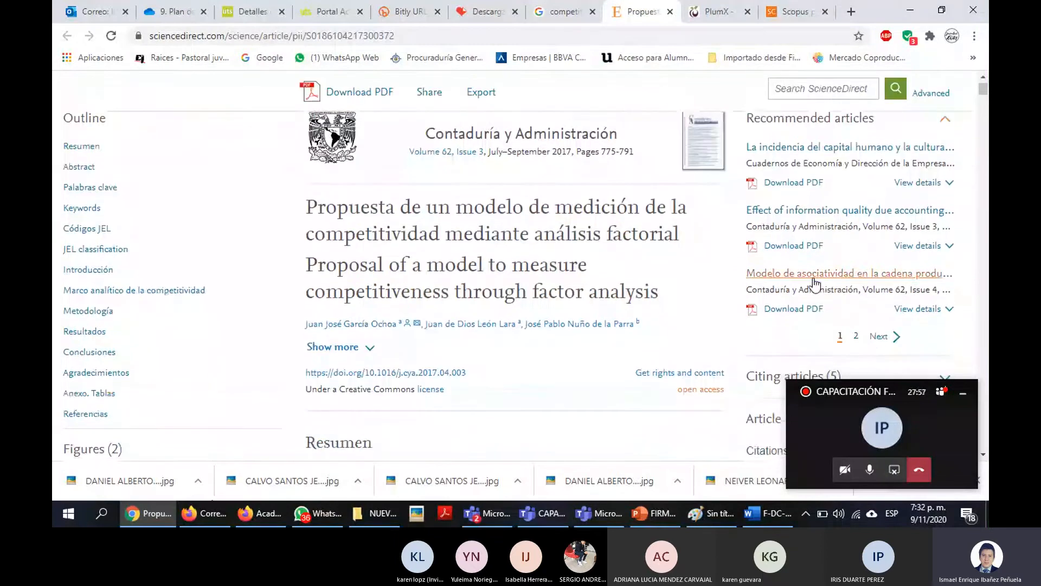
scroll(880, 275, "up", 1)
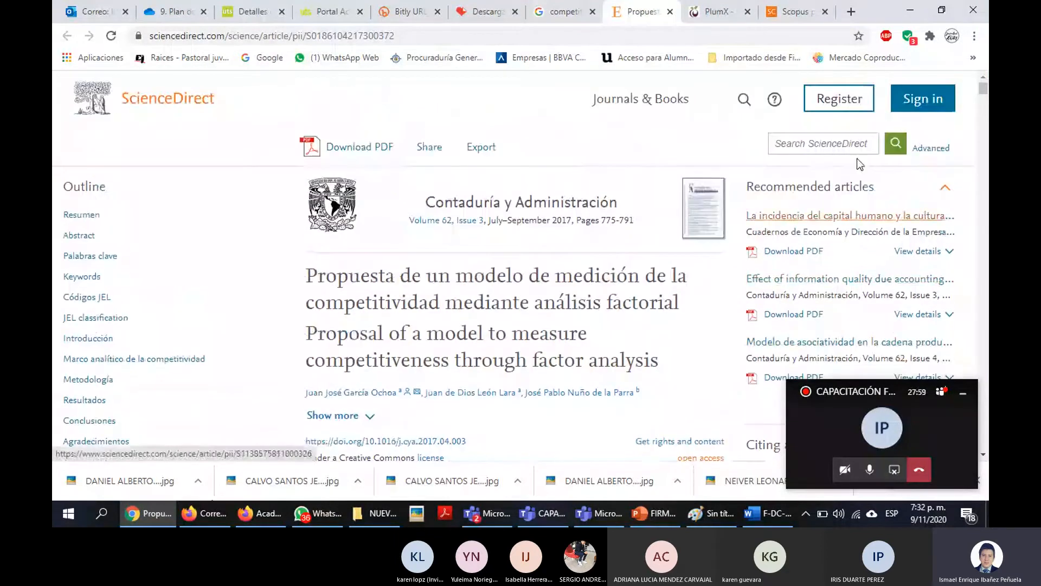
Search for "google academica" in a new browser tab and open the Google Académico site
left_click(851, 11)
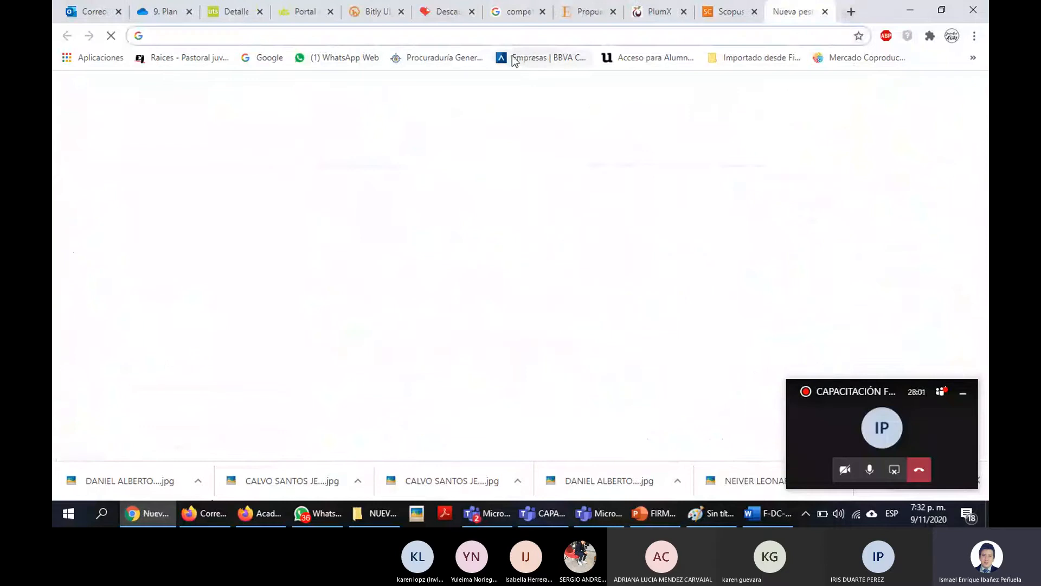
type("google")
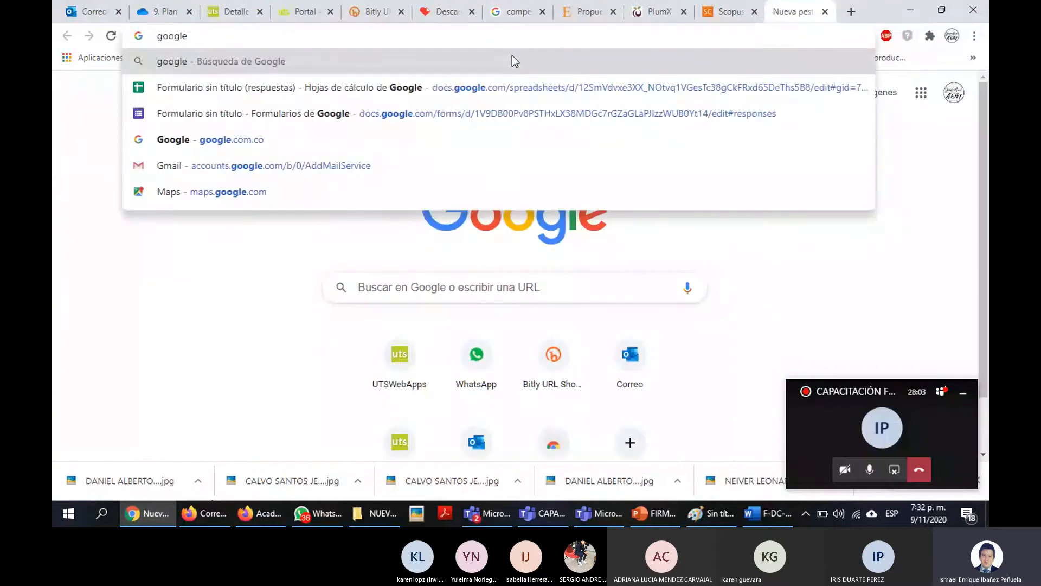
type(" academica")
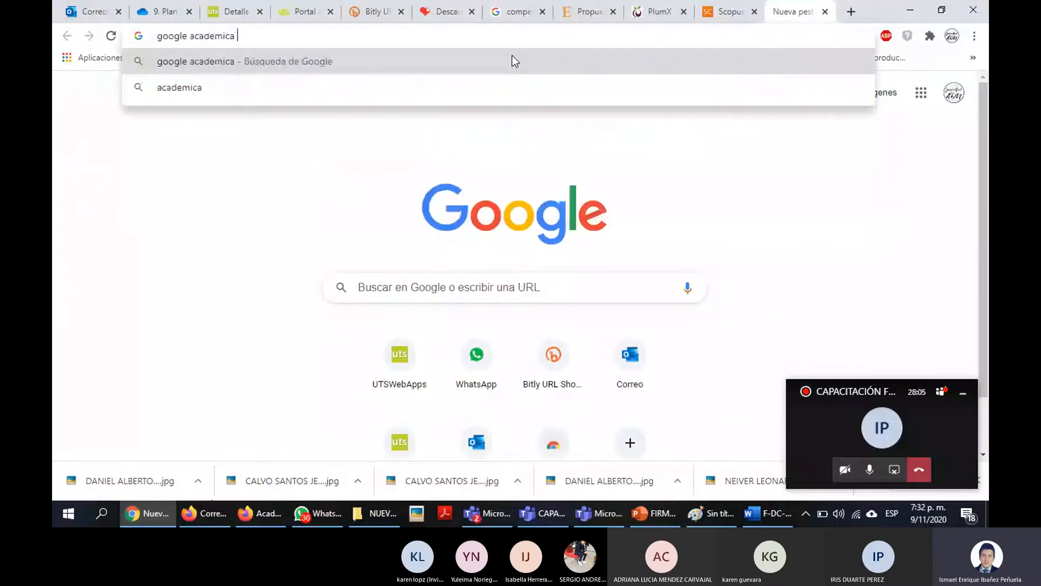
key("Return")
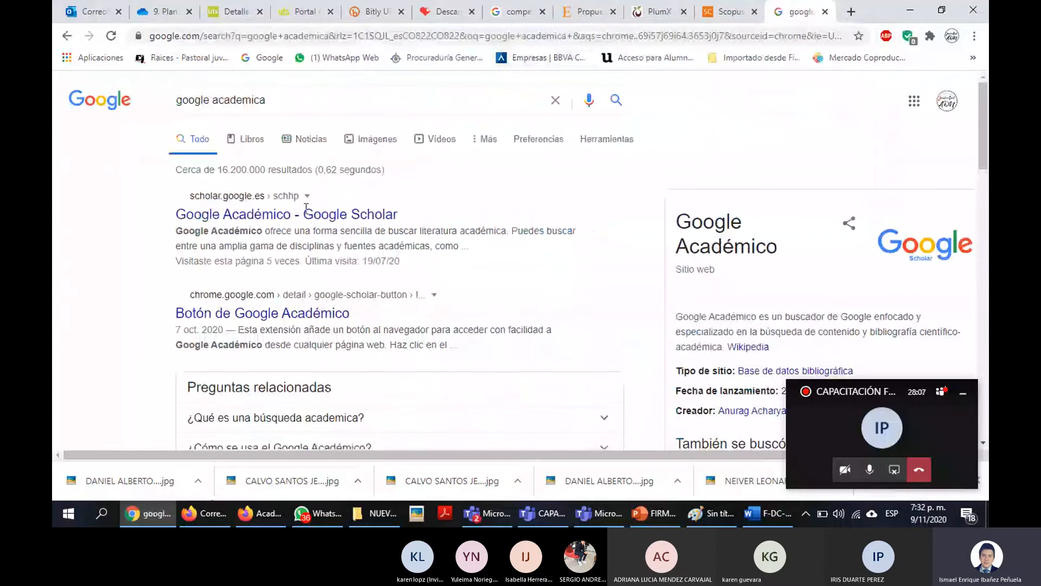
left_click(312, 220)
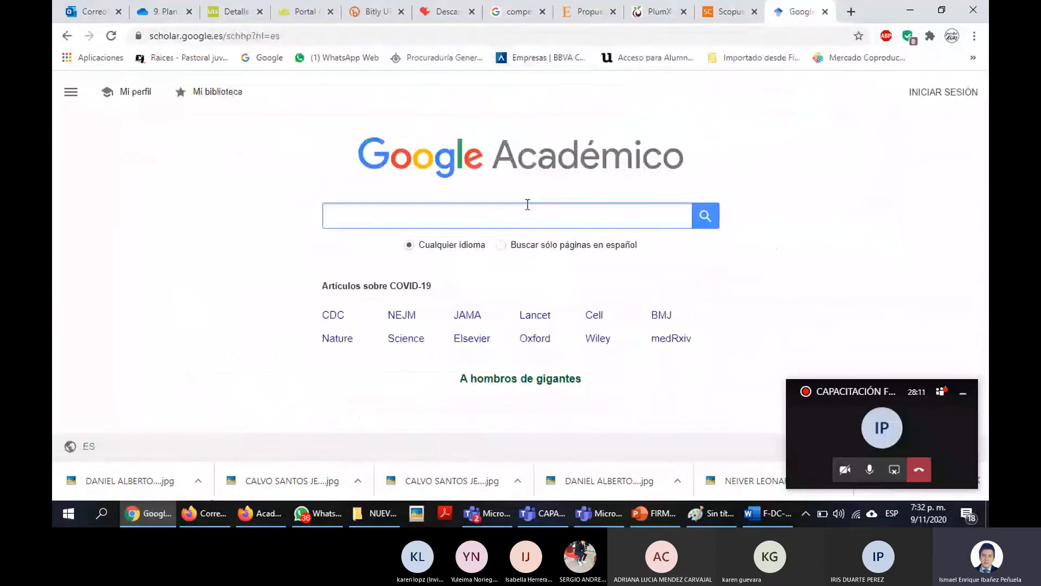
Search Google Académico for "competividad" and view the citation formats for the book "Gestión calidad y competitividad"
type("competividad")
key("Return")
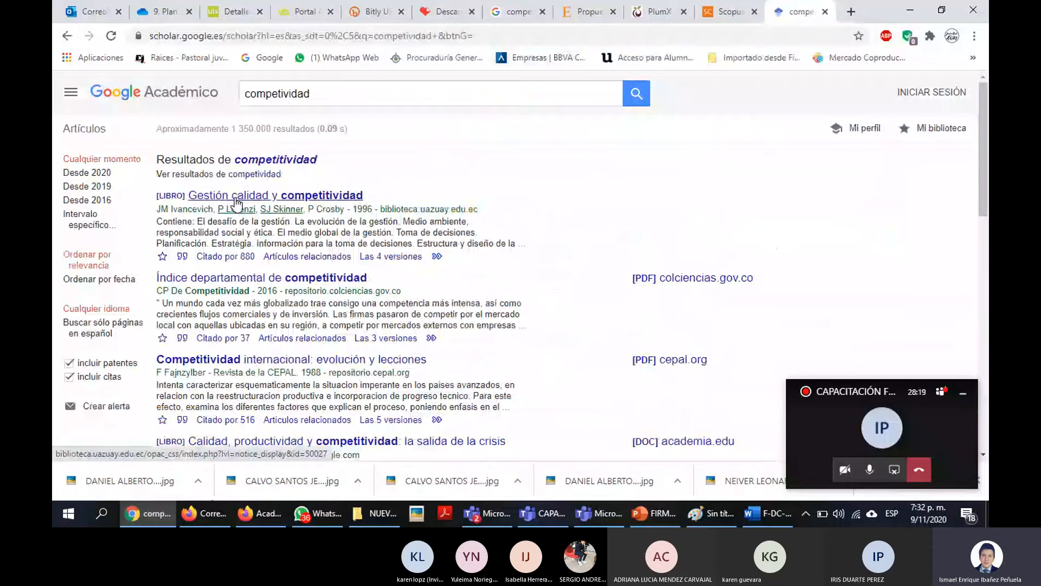
left_click(182, 257)
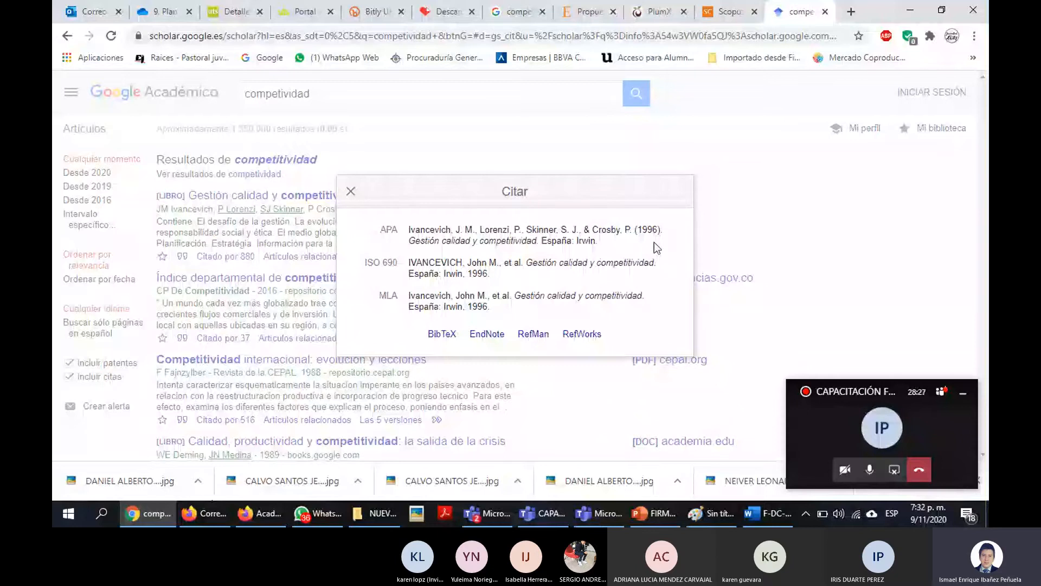
left_click(351, 191)
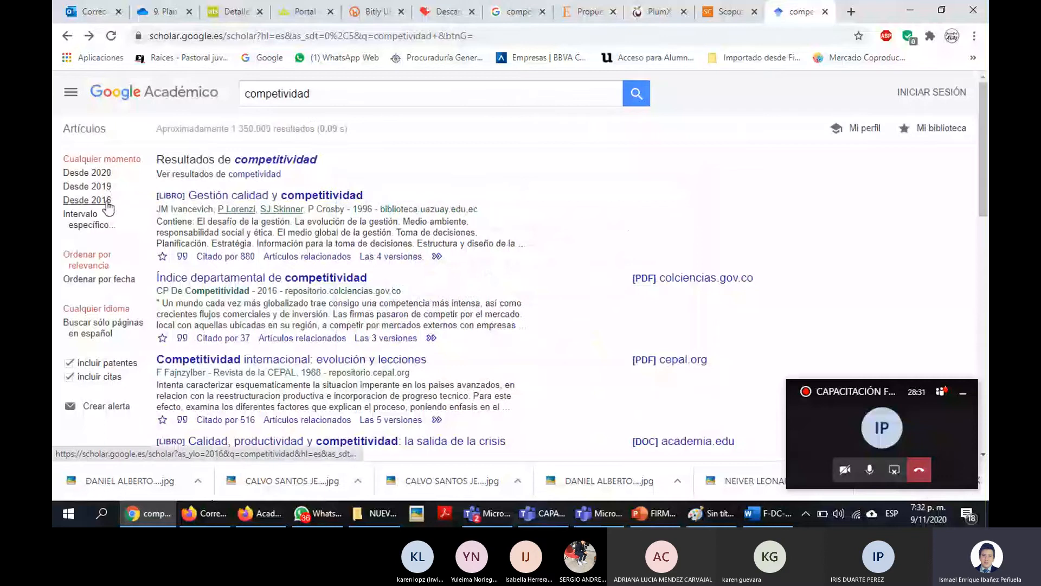
Limit the Google Académico results to the specific publication range 2017 to 2020
left_click(92, 227)
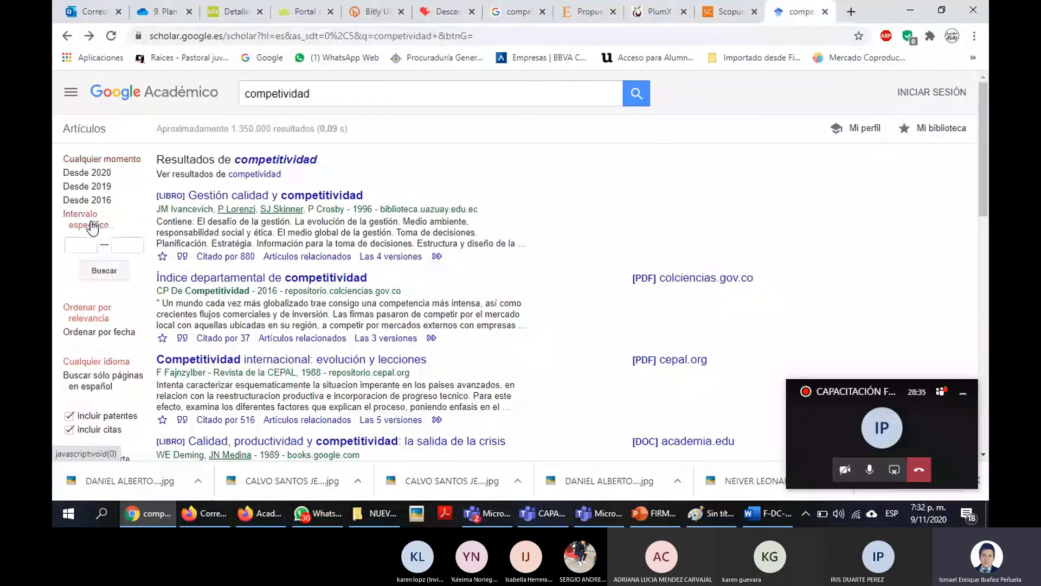
left_click(93, 245)
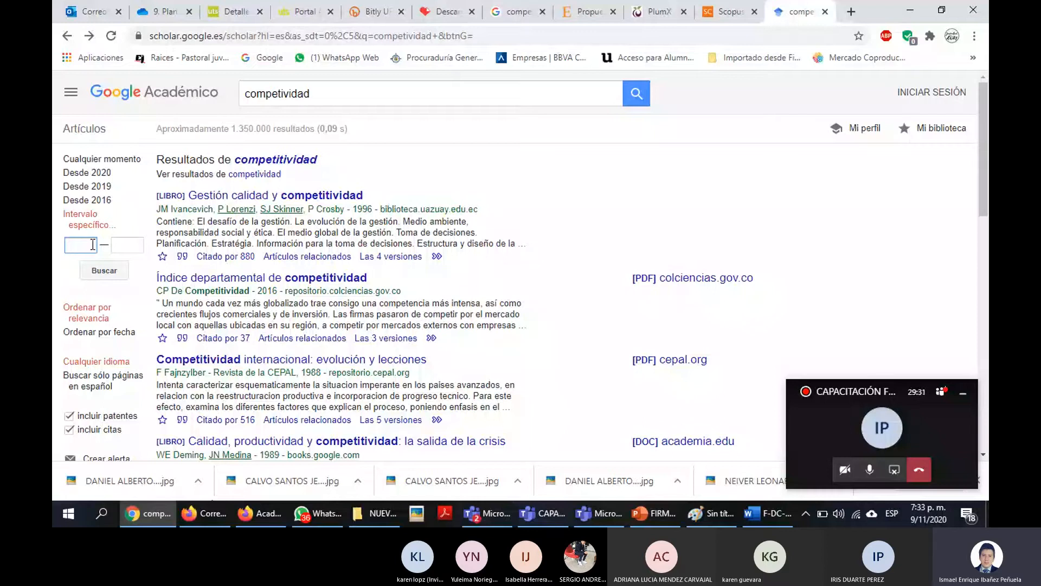
type("2017")
left_click(129, 243)
type("202")
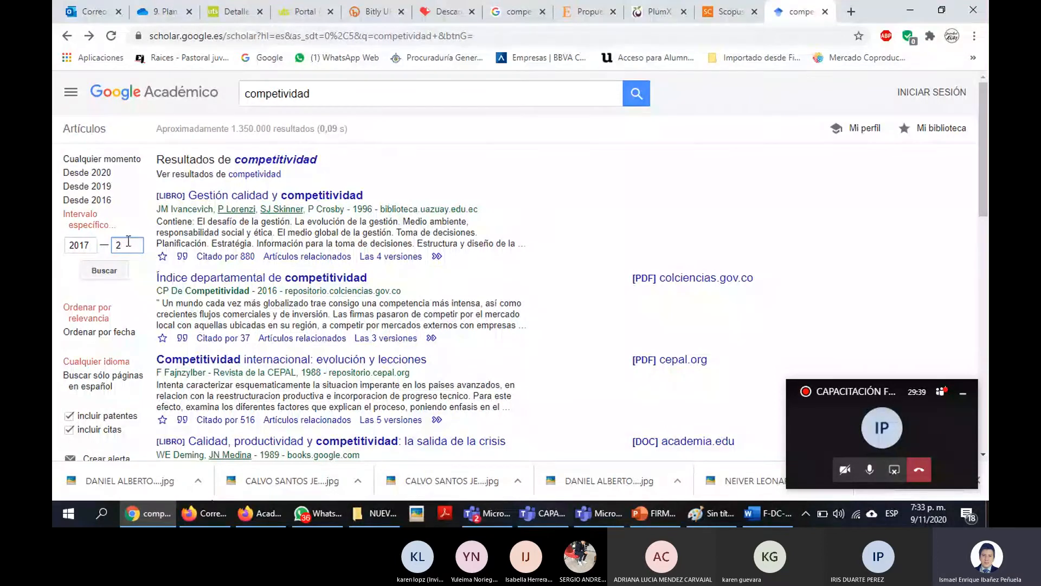
type("0")
key("Return")
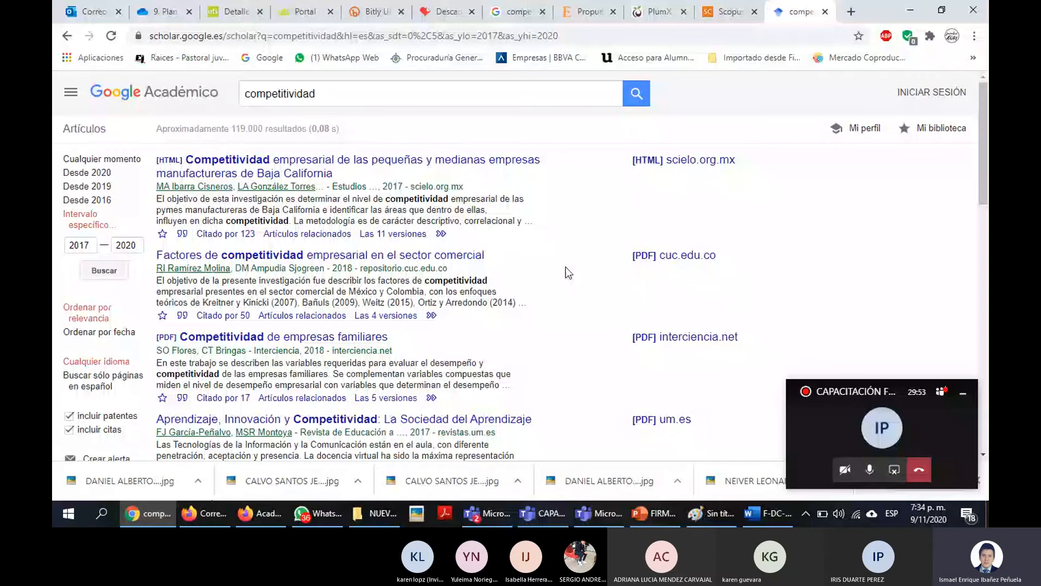
Examine the date-filtered competitividad results and switch back to the Marco Referencial section of the F-DC-125 document in Word
scroll(487, 223, "down", 5)
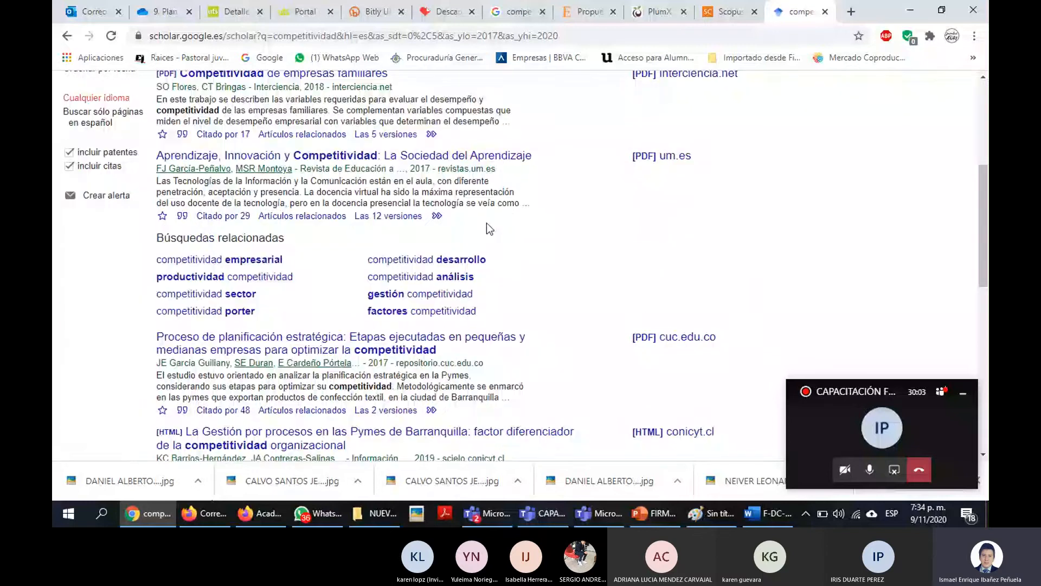
scroll(488, 224, "down", 1)
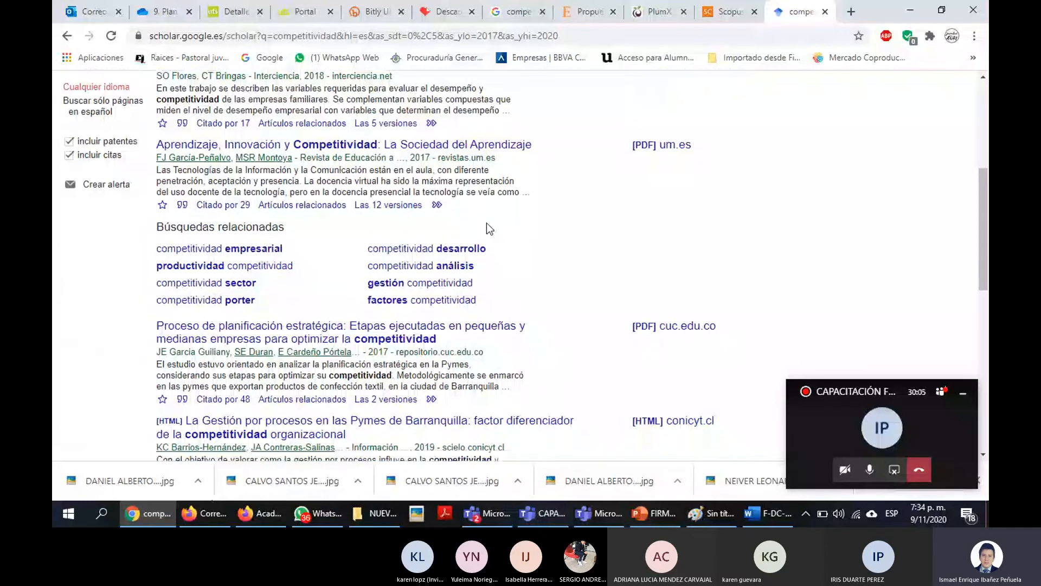
scroll(487, 225, "down", 1)
scroll(486, 228, "down", 1)
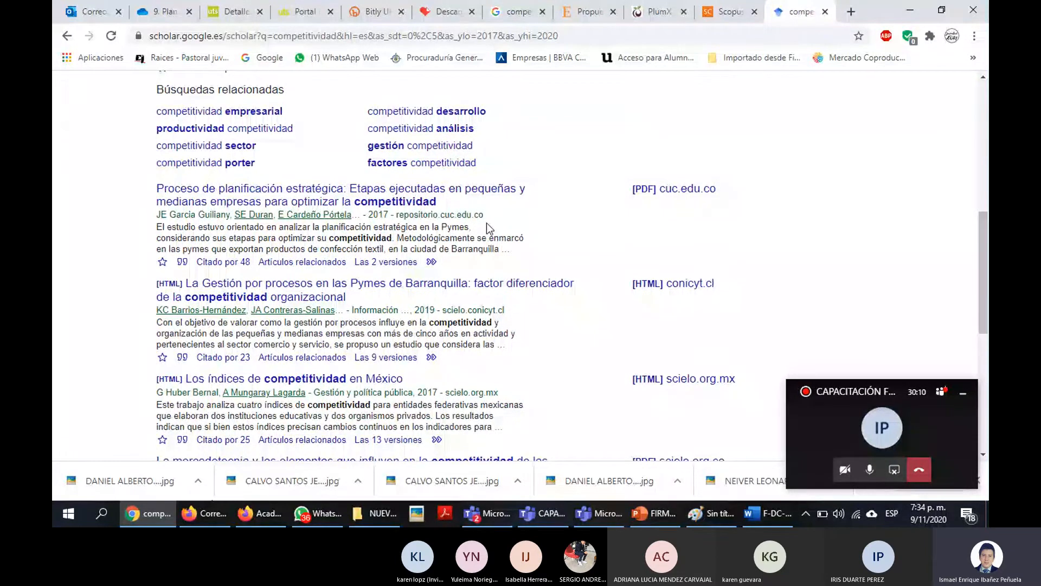
scroll(487, 223, "down", 1)
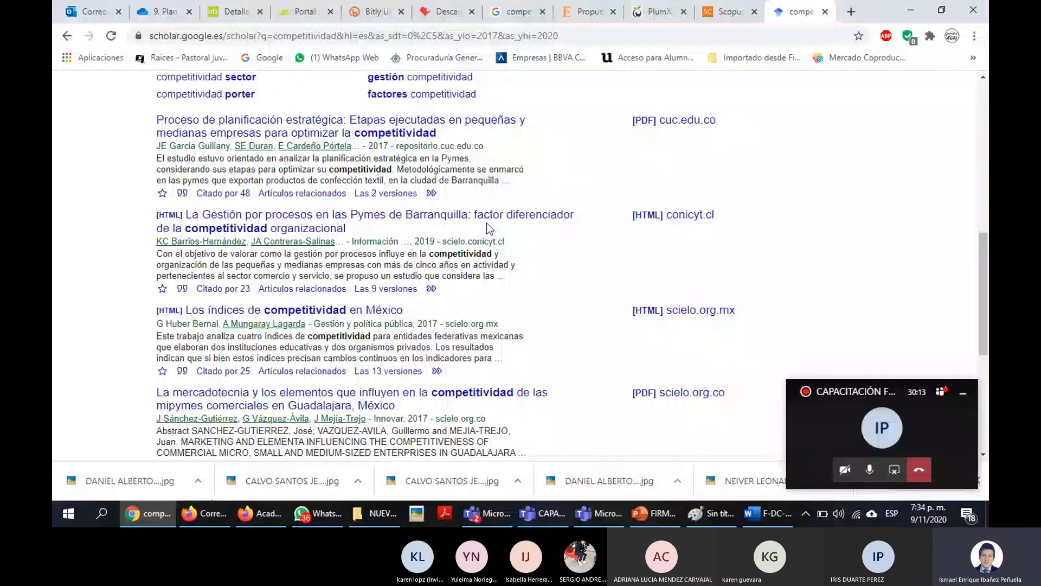
left_click(768, 514)
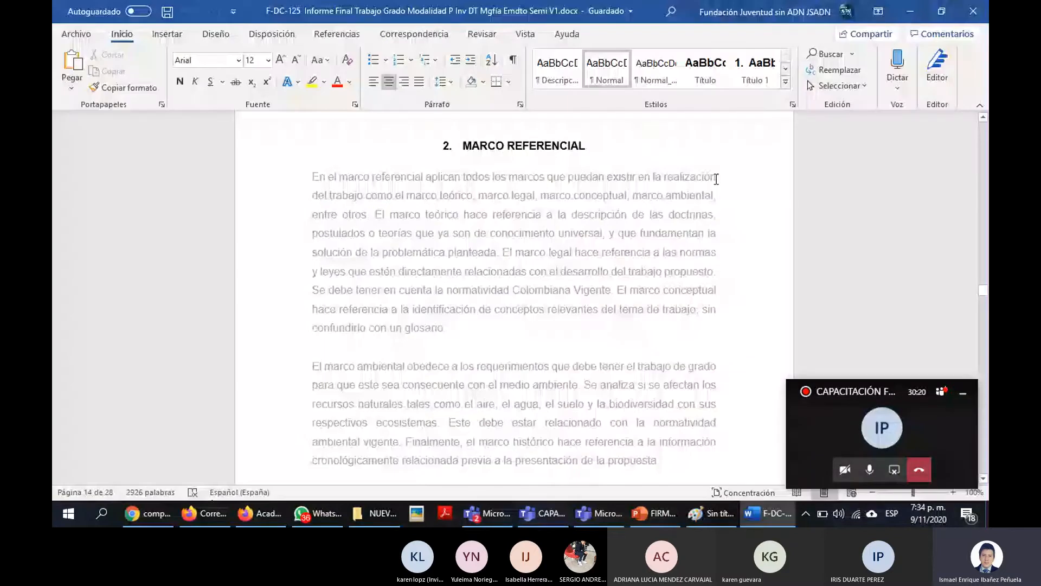
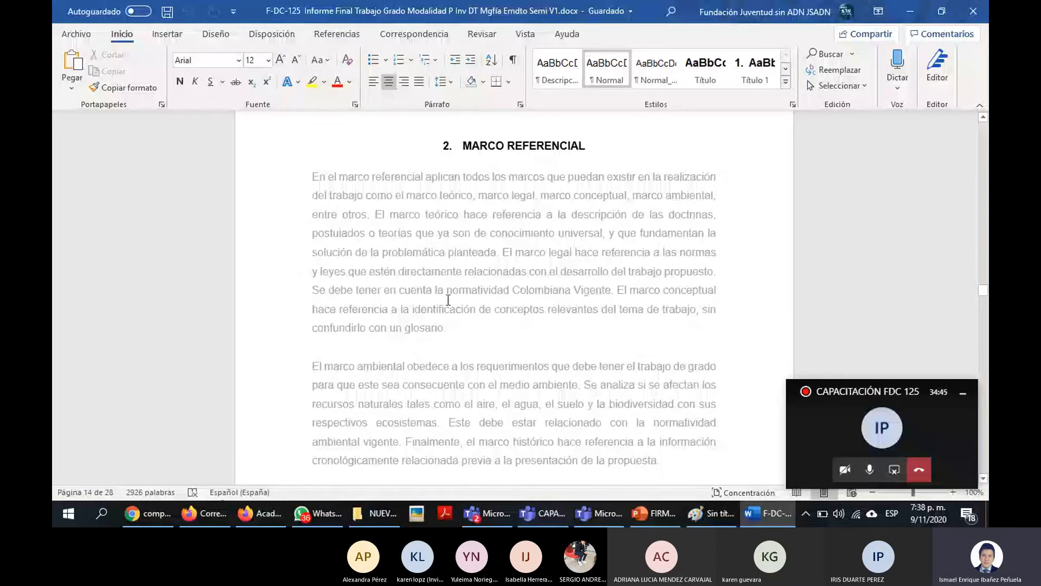
Add a new paragraph reading "Innovación" after the first paragraph of the Marco Referencial section
left_click(463, 335)
key("BackSpace")
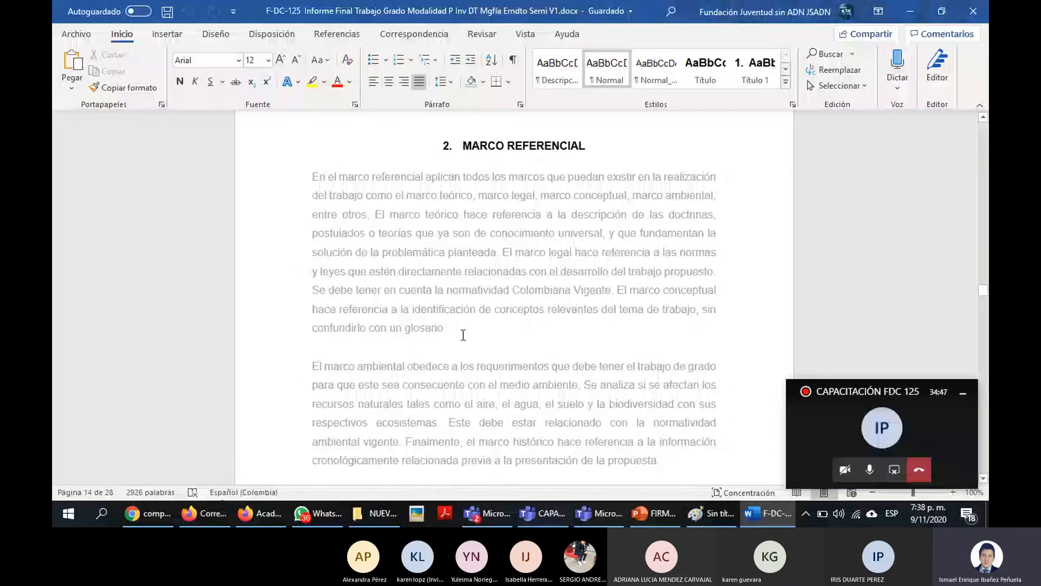
key("Return")
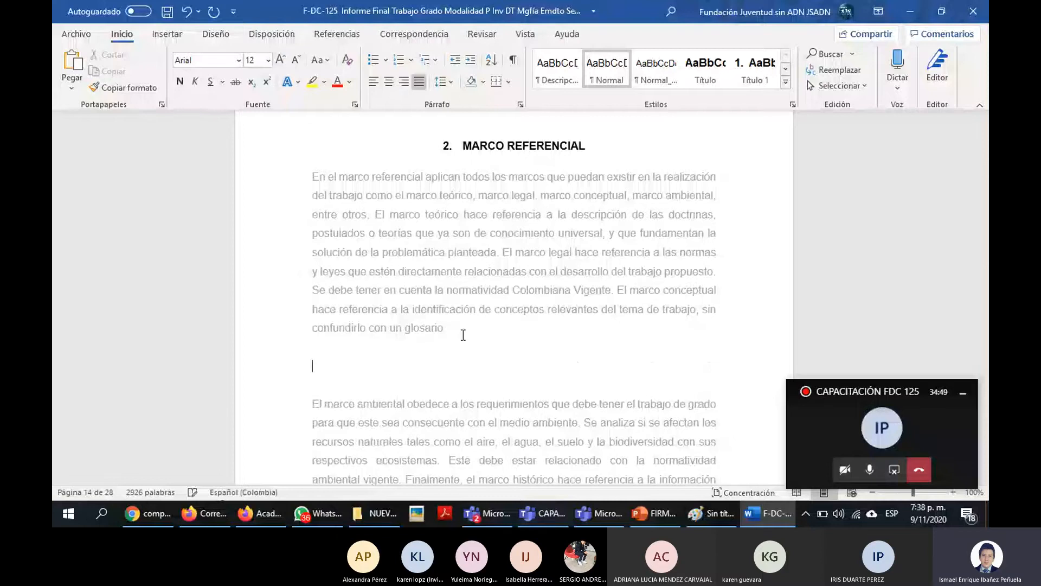
type("Innovación")
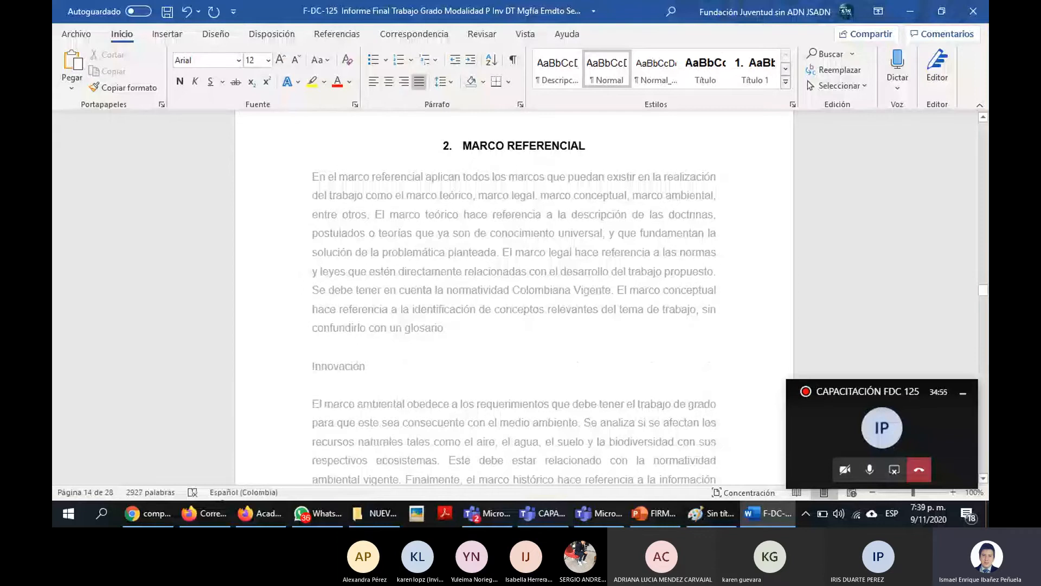
Switch to the ScienceDirect innovacion results in Chrome, expand the publication titles and limit the 2019 results to review articles
left_click(150, 513)
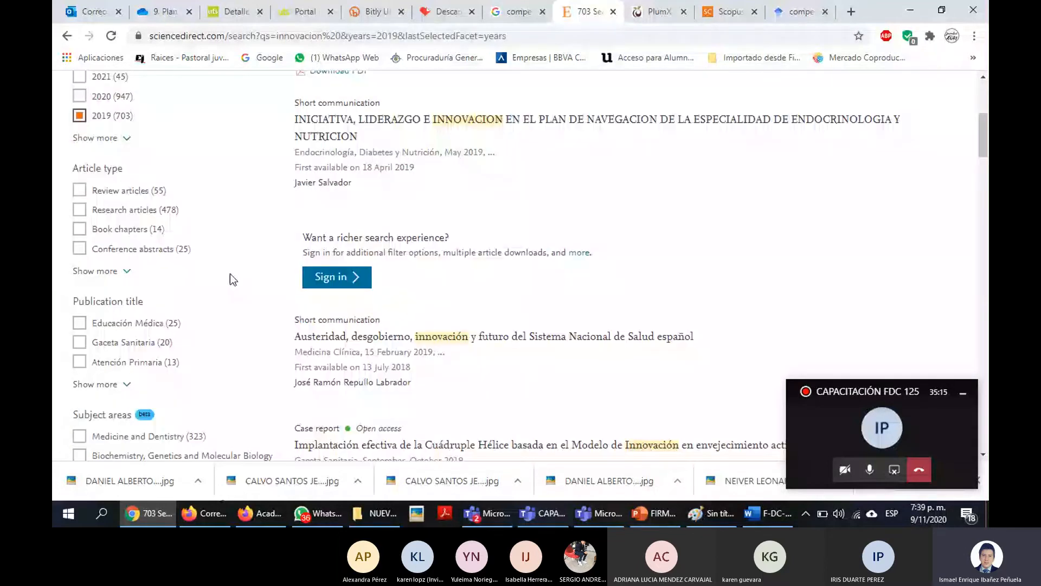
scroll(132, 232, "down", 4)
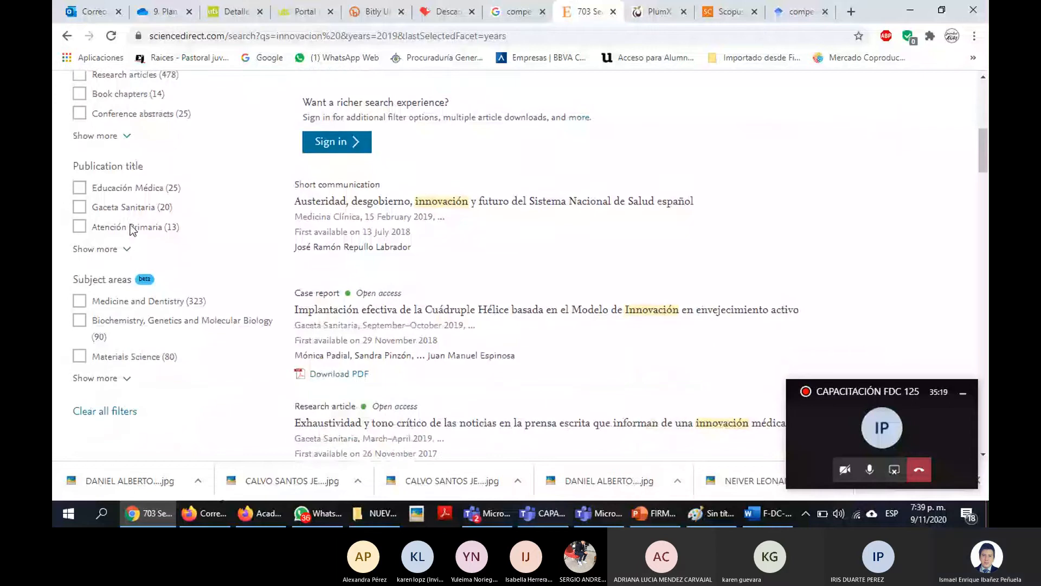
scroll(134, 228, "up", 4)
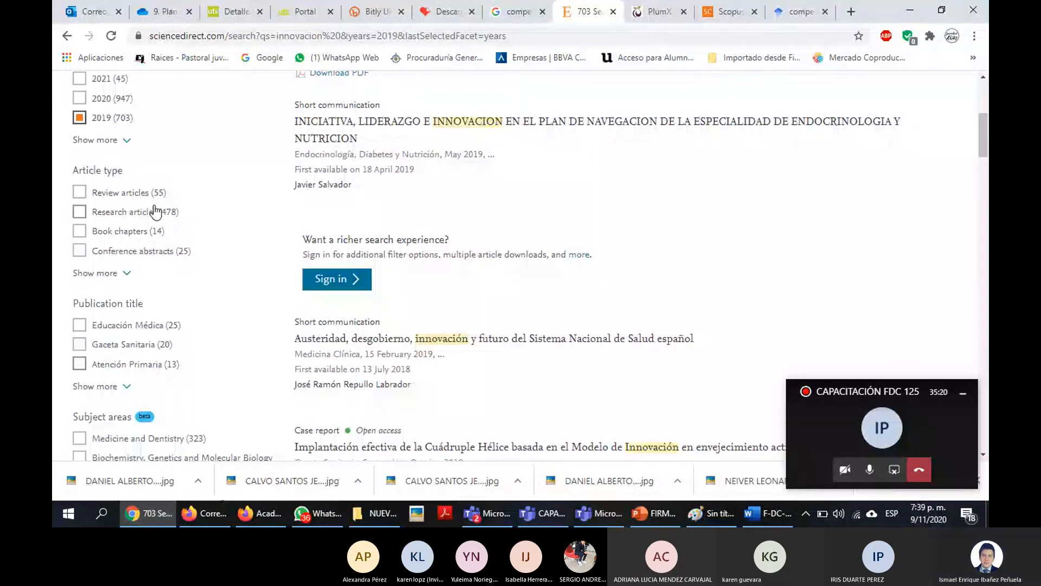
left_click(126, 386)
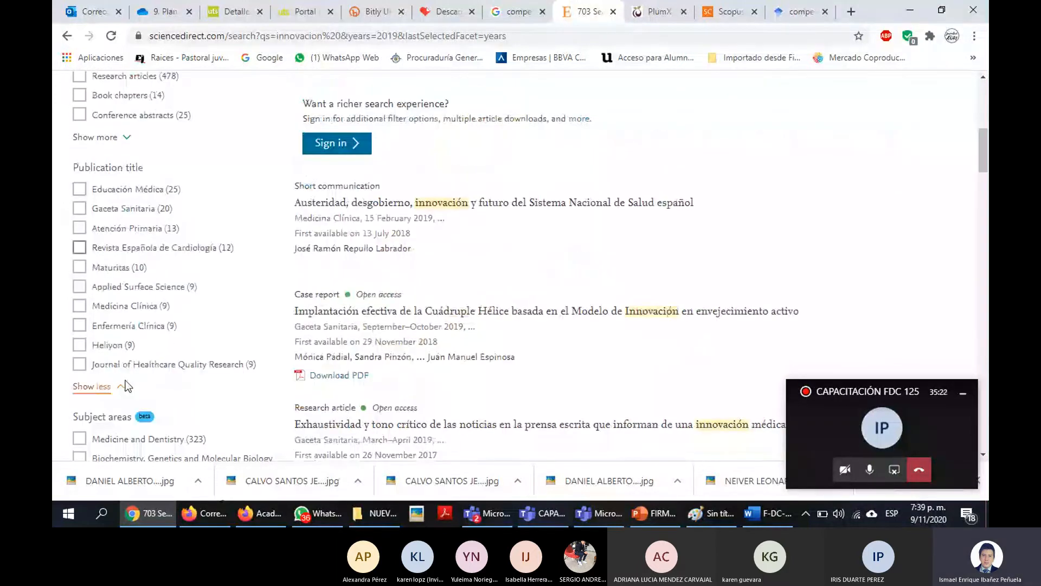
scroll(145, 185, "up", 3)
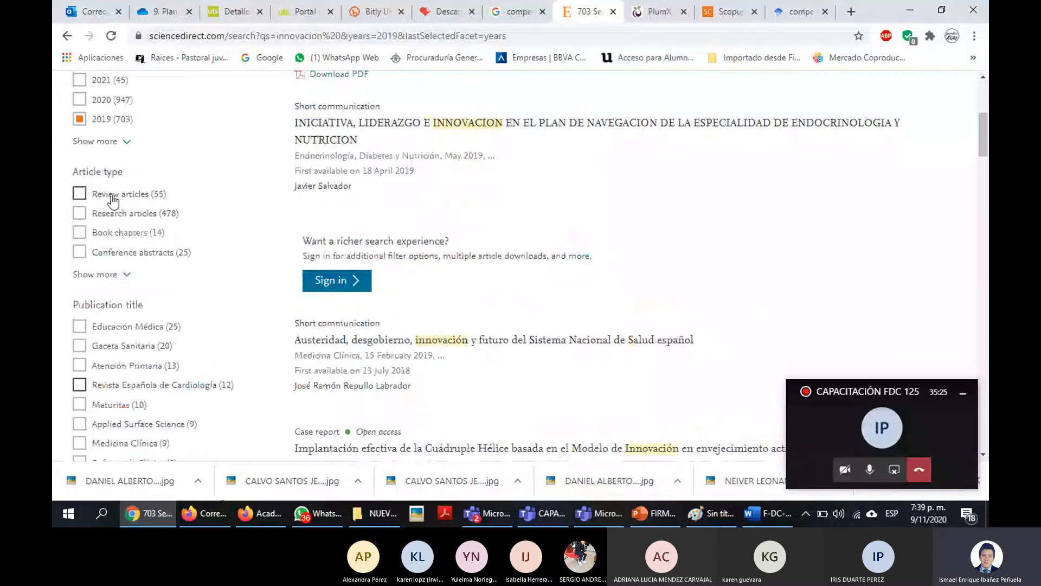
left_click(80, 194)
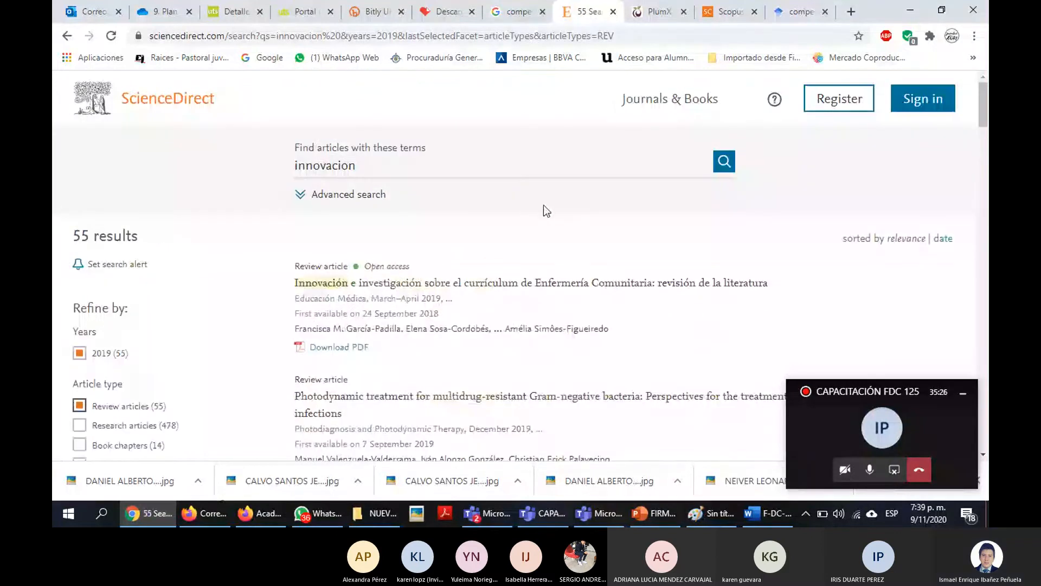
scroll(544, 205, "down", 1)
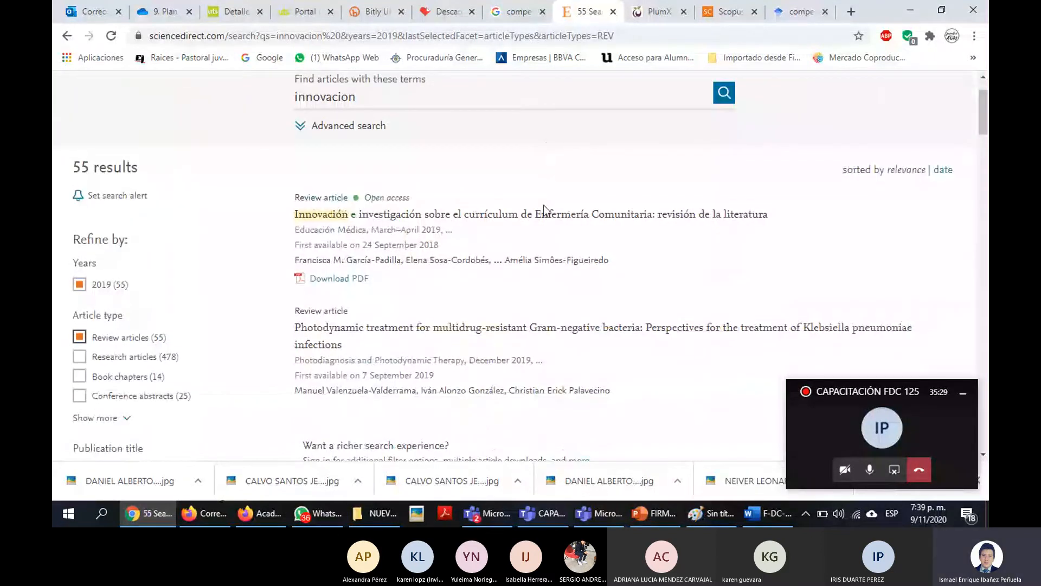
scroll(543, 208, "down", 4)
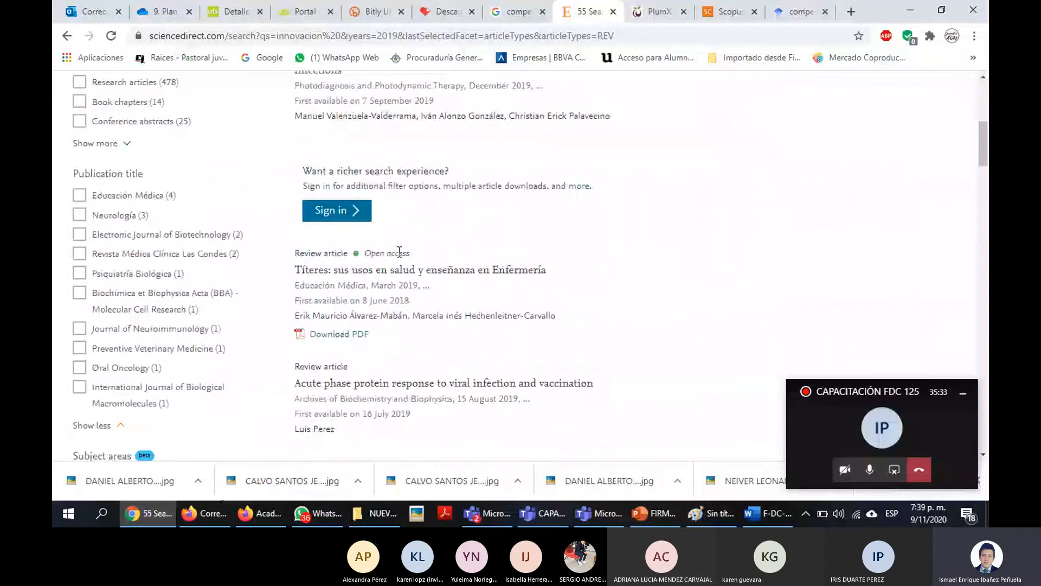
scroll(566, 247, "down", 2)
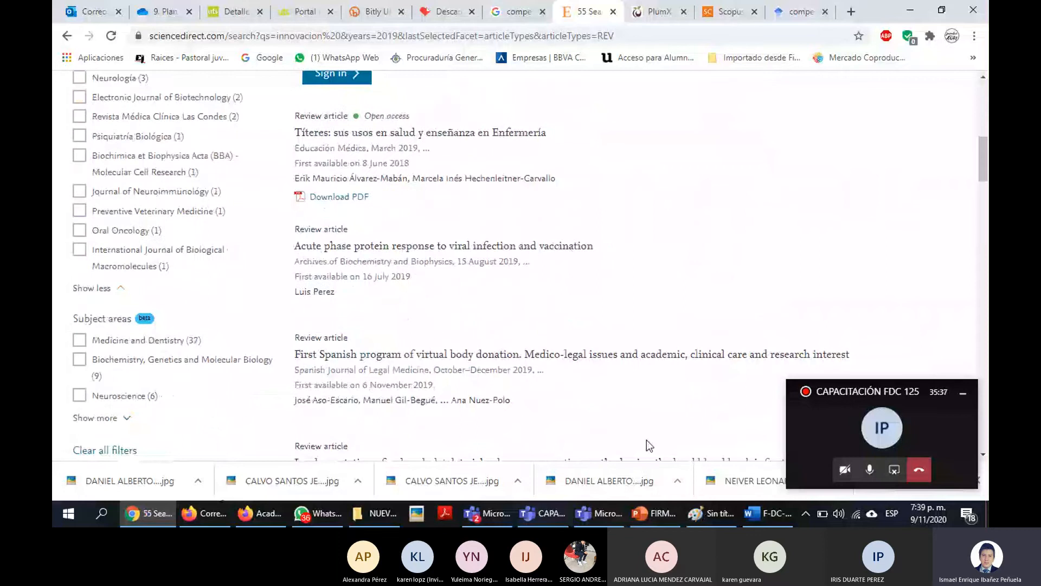
Return to the Word document and replace the "Innovación:" text in the new paragraph with "La innovacion permite"
left_click(767, 513)
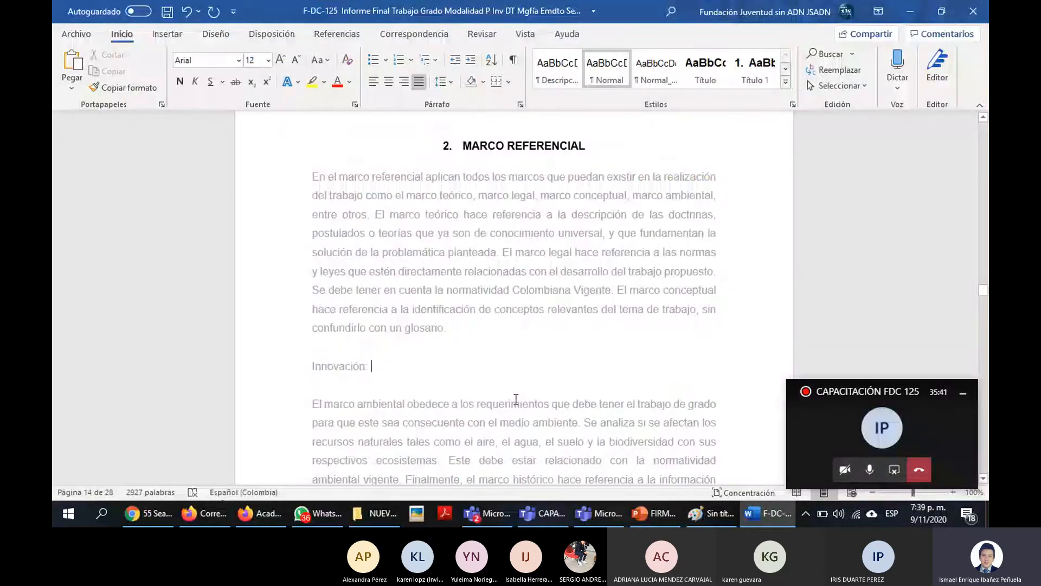
type("es e")
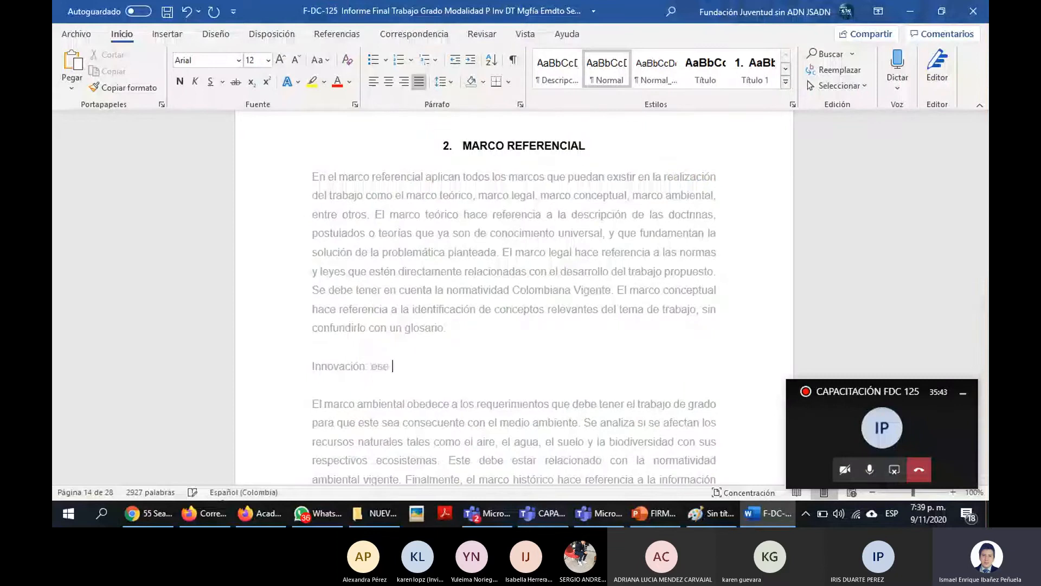
key("BackSpace")
key("BackSpace")
key("BackSpace")
key("BackSpace")
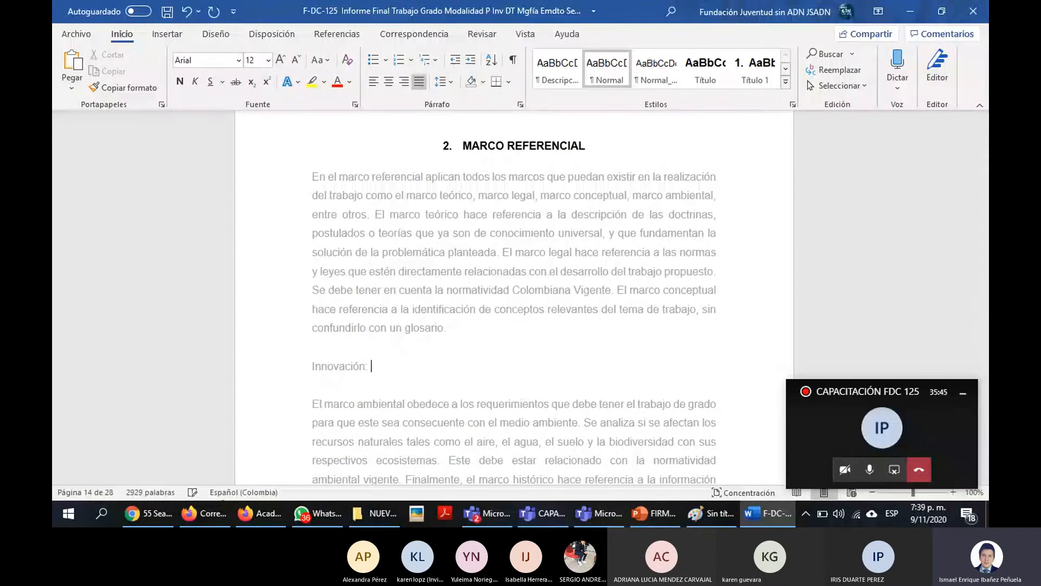
key("BackSpace")
key("BackSpace")
key("BackSpace")
key("BackSpace")
key("BackSpace")
key("BackSpace")
key("BackSpace")
key("BackSpace")
key("BackSpace")
key("BackSpace")
key("BackSpace")
type("La innovacion permite")
Correct the misspelled word "innovacion" to "innovación" using the spelling suggestion
left_click(361, 367)
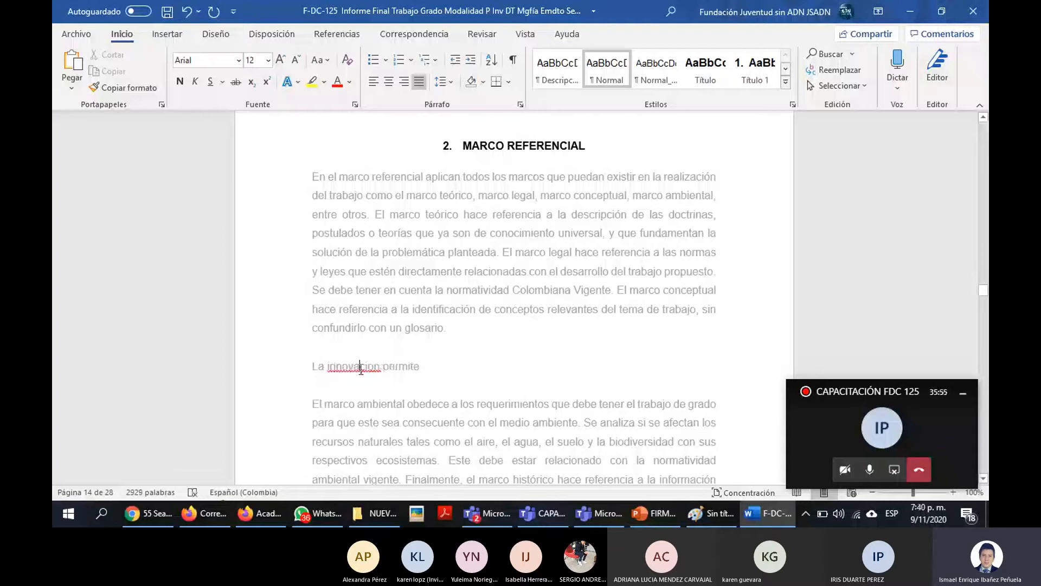
right_click(374, 369)
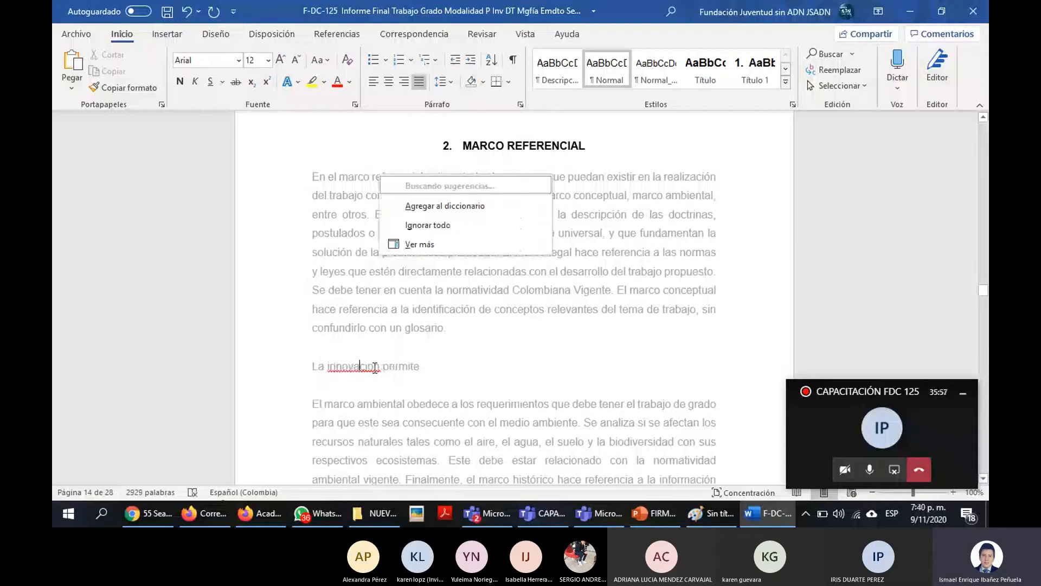
left_click(368, 368)
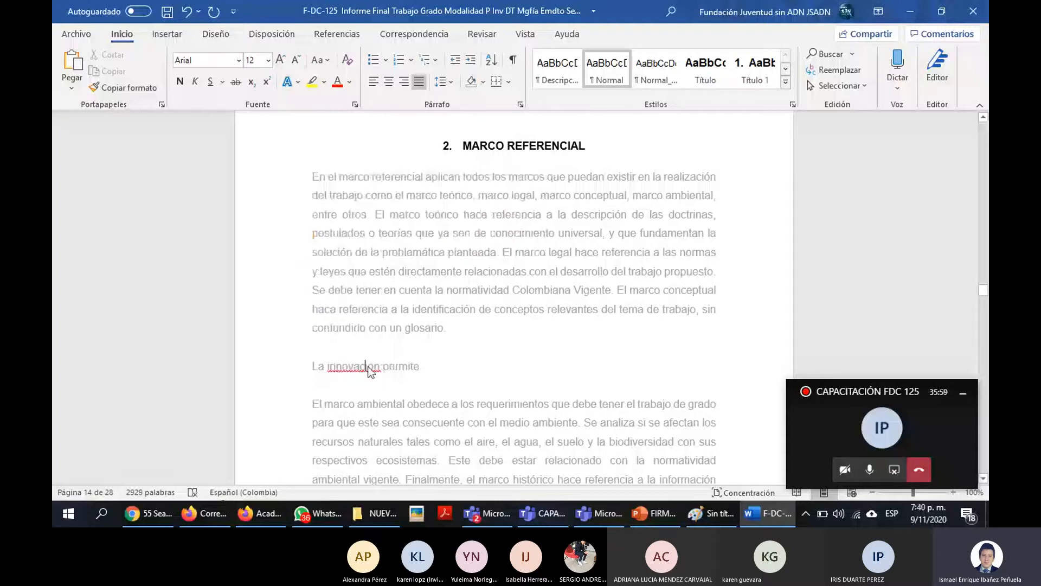
right_click(369, 371)
left_click(395, 187)
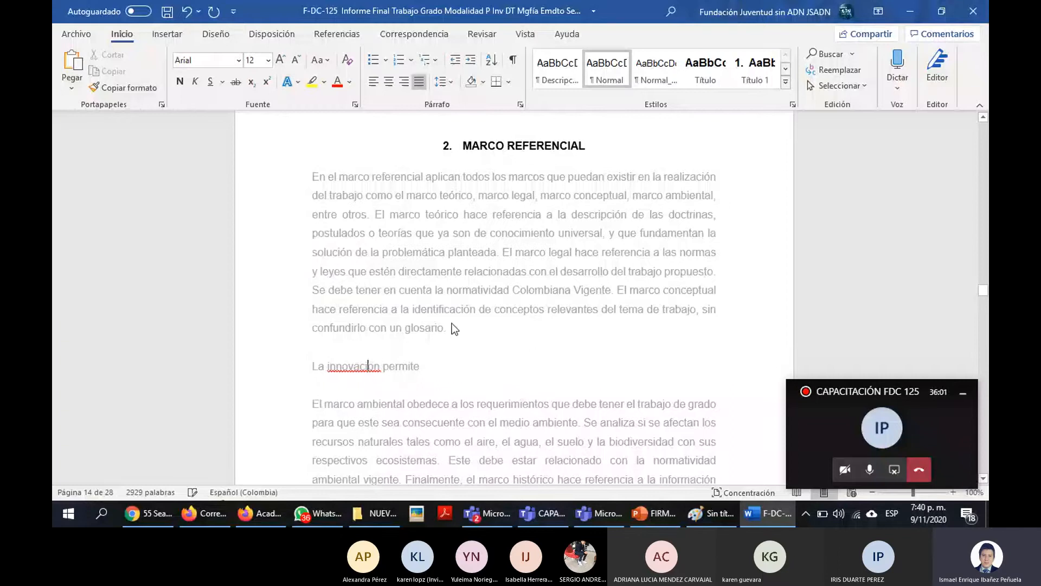
Continue the sentence after "La innovación permite" with the words "la mejora a"
left_click(450, 368)
type("la meora")
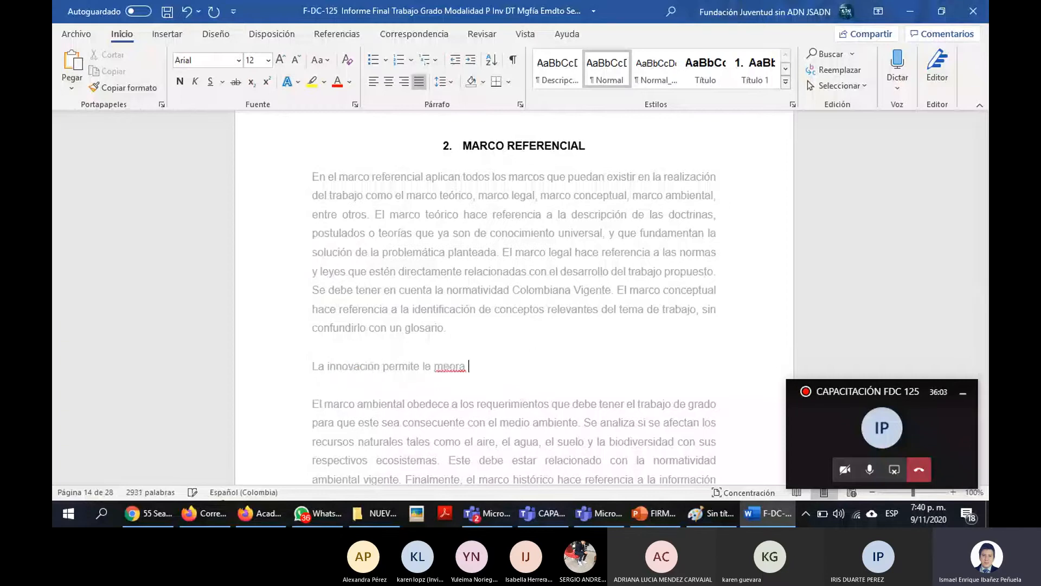
key("BackSpace")
key("BackSpace")
key("BackSpace")
key("BackSpace")
type("jora de")
key("BackSpace")
key("BackSpace")
type("a")
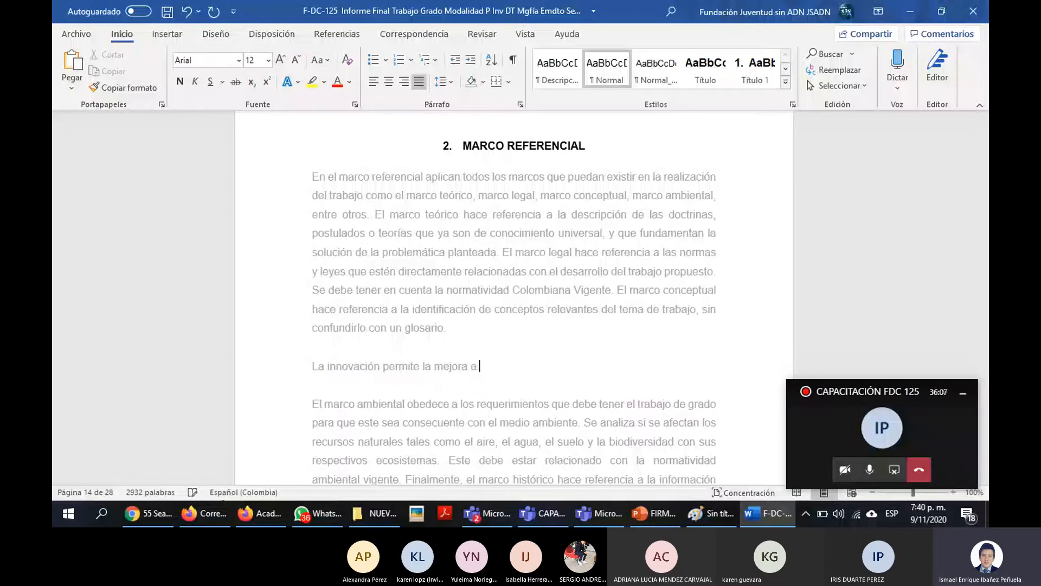
Complete the innovation statement with the words "lo que se encuentra creado,"
type(" lo que ya se enc")
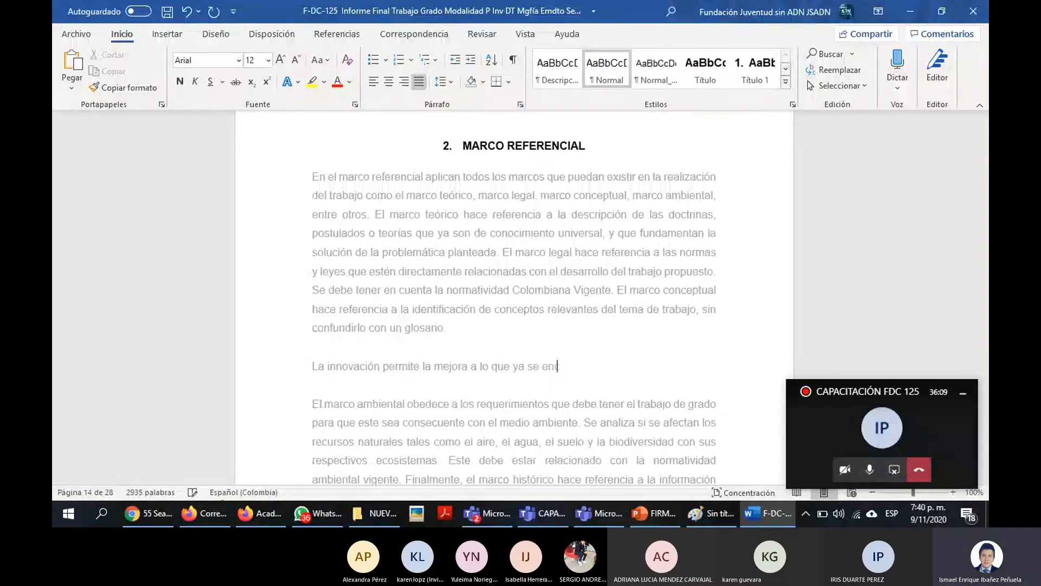
key("BackSpace")
key("BackSpace")
key("BackSpace")
key("BackSpace")
key("BackSpace")
key("BackSpace")
key("BackSpace")
key("BackSpace")
key("BackSpace")
type("se encuentra crea")
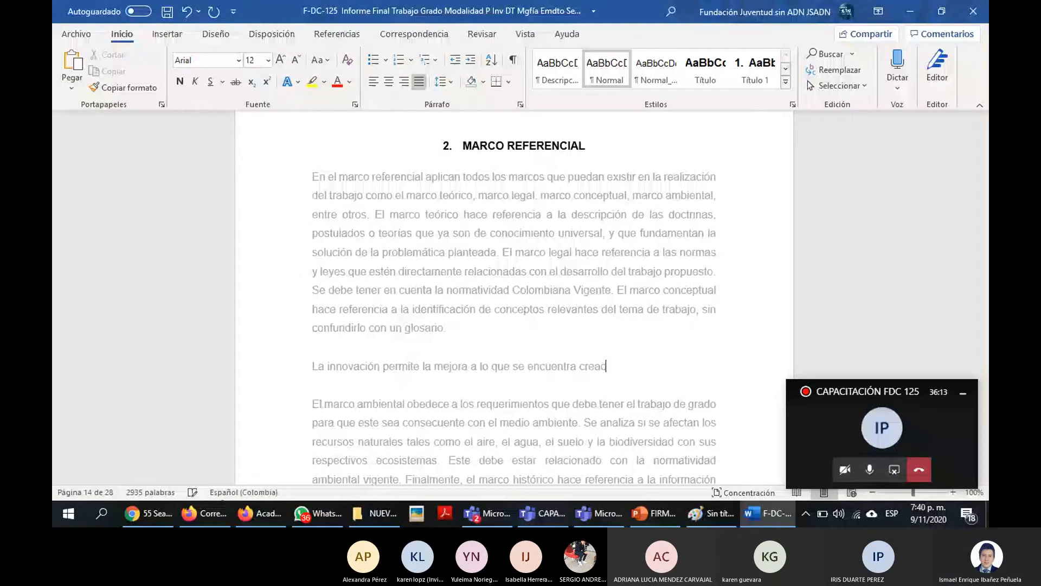
type("do,")
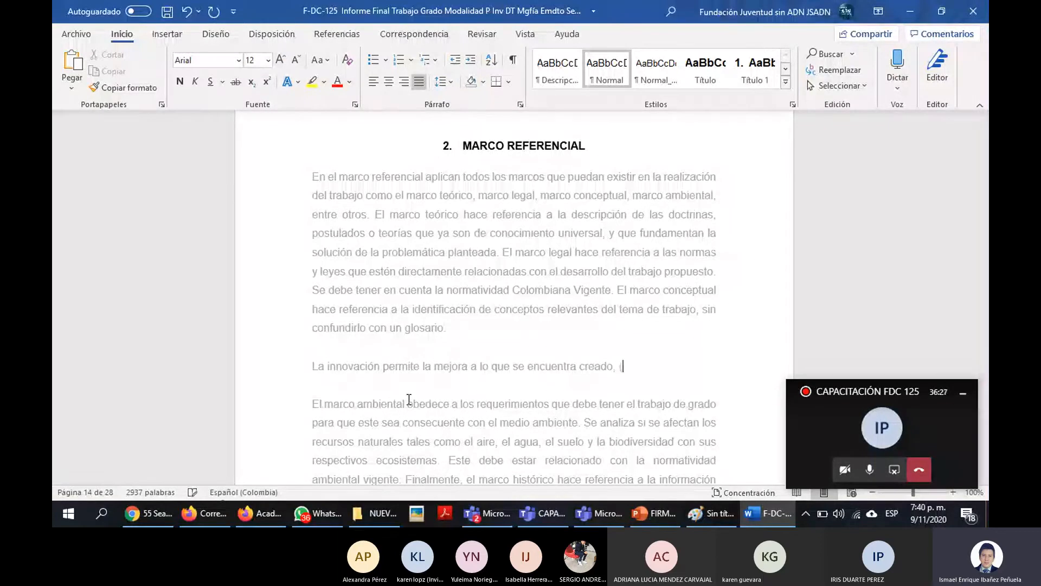
Add a parenthetical in-text citation with the author's surname and the year 2020, followed by a comma
type("(Ibañez,")
key("BackSpace")
type("2020)")
key("BackSpace")
type(",")
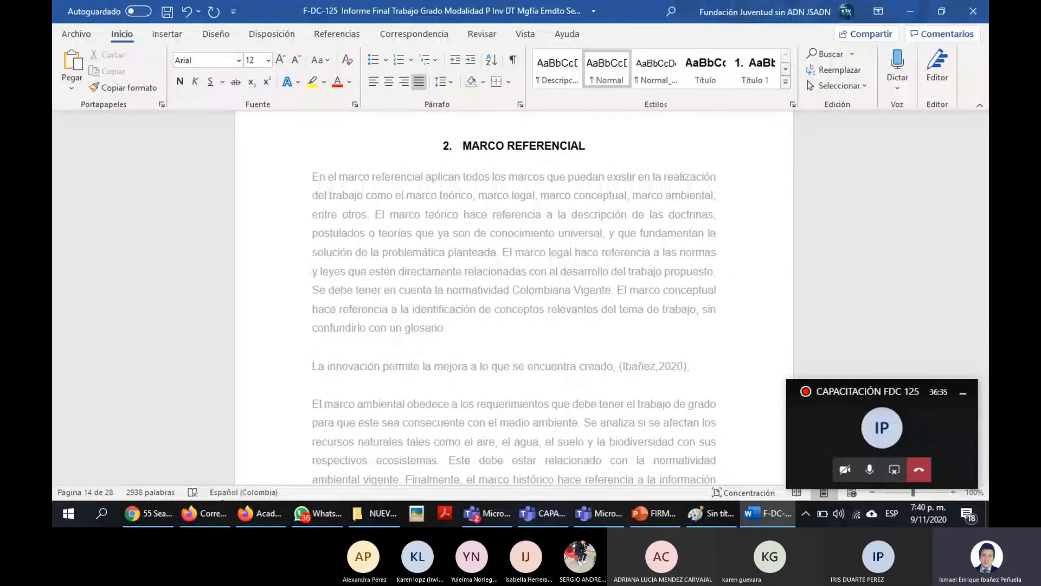
key("BackSpace")
type("; cuando las empresas d")
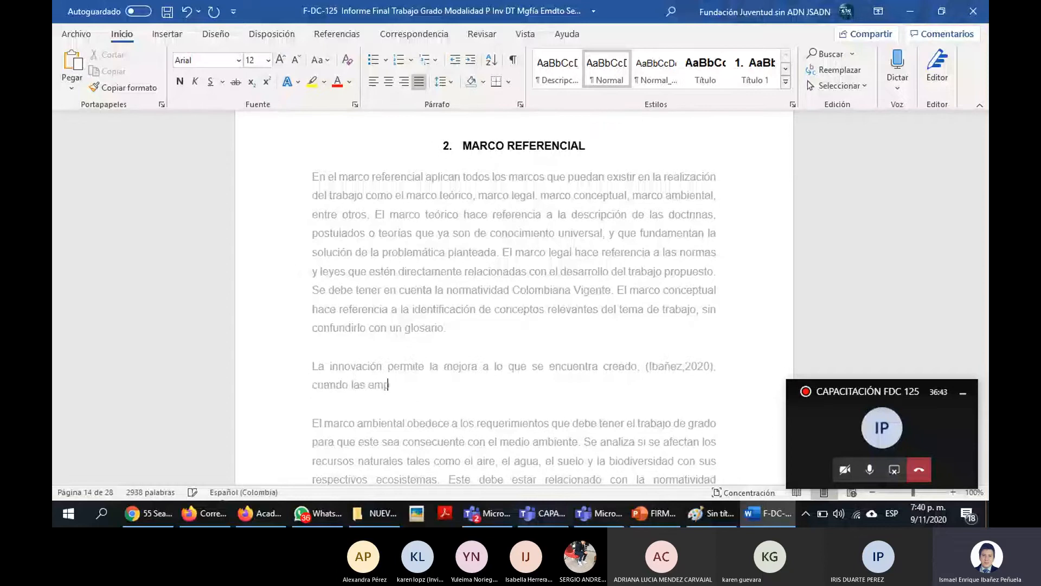
key("BackSpace")
key("BackSpace")
key("BackSpace")
key("BackSpace")
key("BackSpace")
key("BackSpace")
key("BackSpace")
key("BackSpace")
key("BackSpace")
key("BackSpace")
key("BackSpace")
key("BackSpace")
key("BackSpace")
key("BackSpace")
key("BackSpace")
key("BackSpace")
key("BackSpace")
key("BackSpace")
key("BackSpace")
key("BackSpace")
key("BackSpace")
Add a second statement after the 2020 citation reading "la innovacion permite oxiginar los mercados"
type("la ")
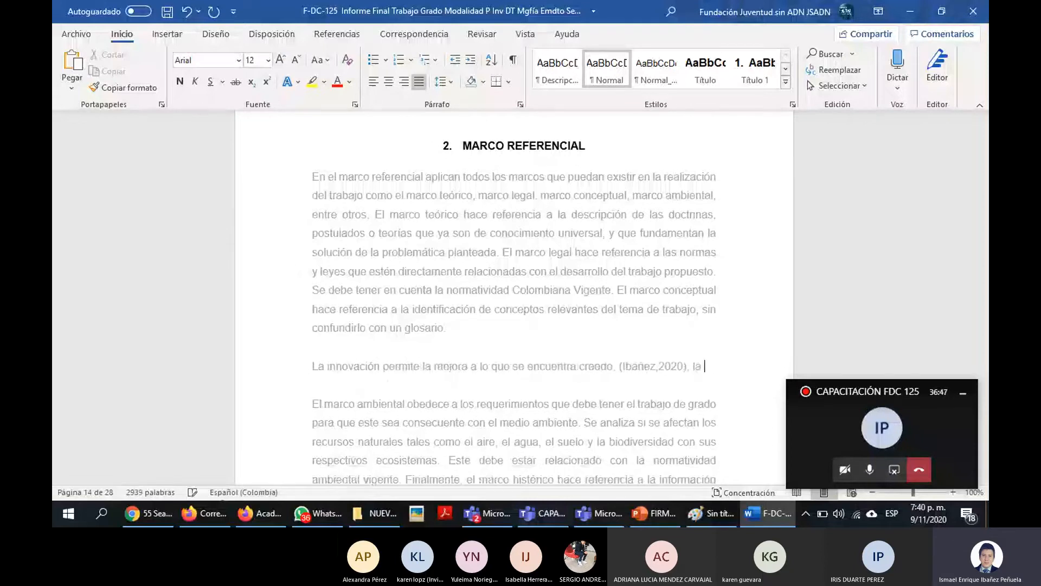
type("innovacion perm")
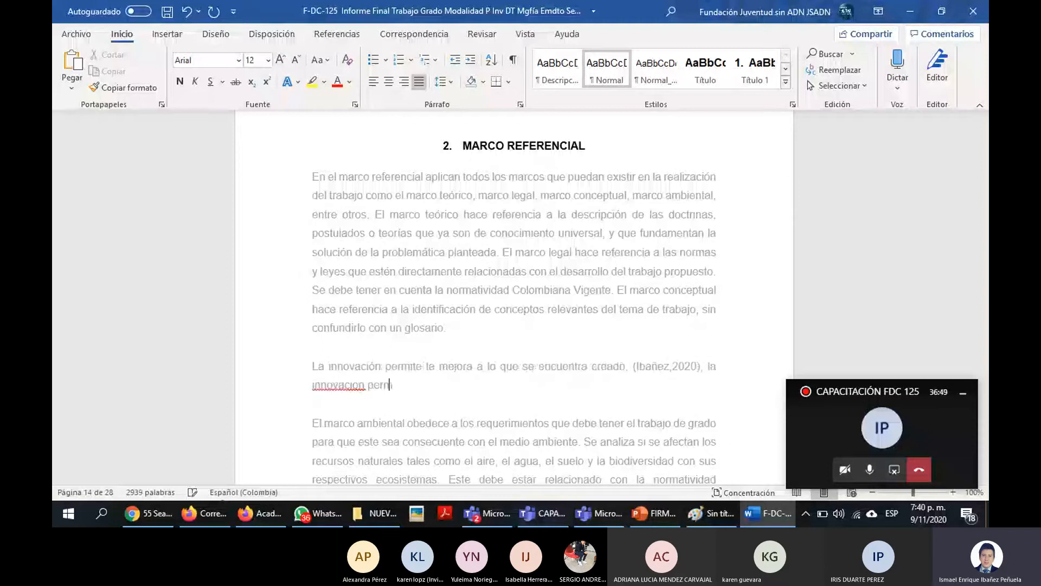
type("ite oxiginar los mercados")
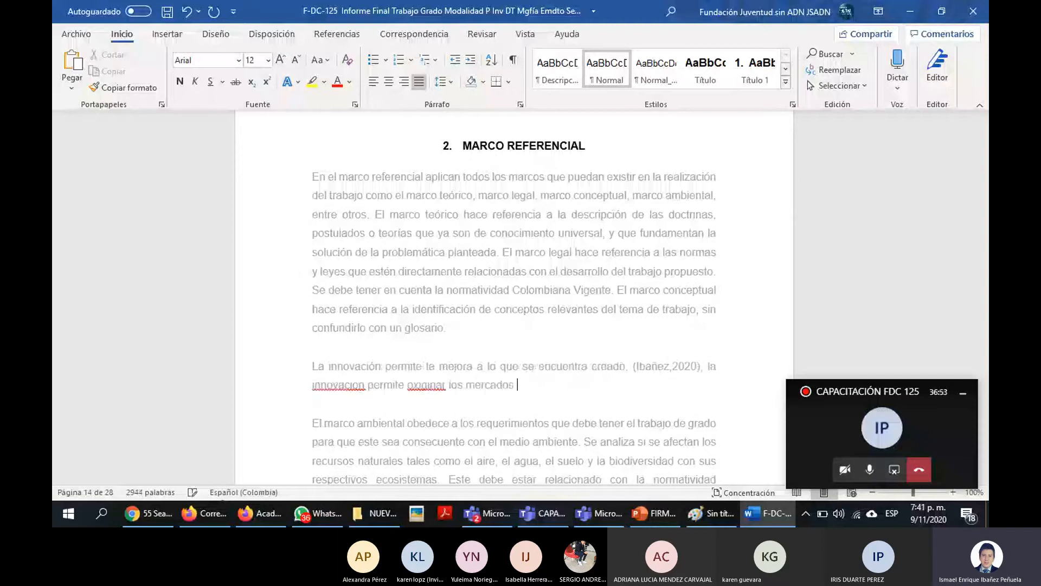
Cite the second statement in parentheses with another author's surname and the year 2019
type(" (")
type("G")
type("ome")
key("BackSpace")
key("BackSpace")
key("BackSpace")
type("uzm")
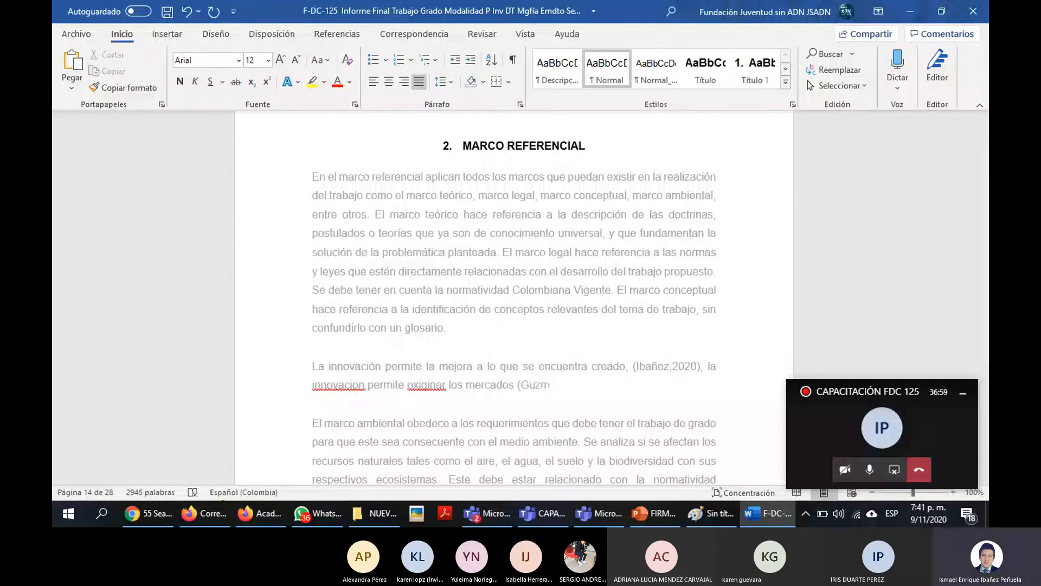
type("án, 20219)")
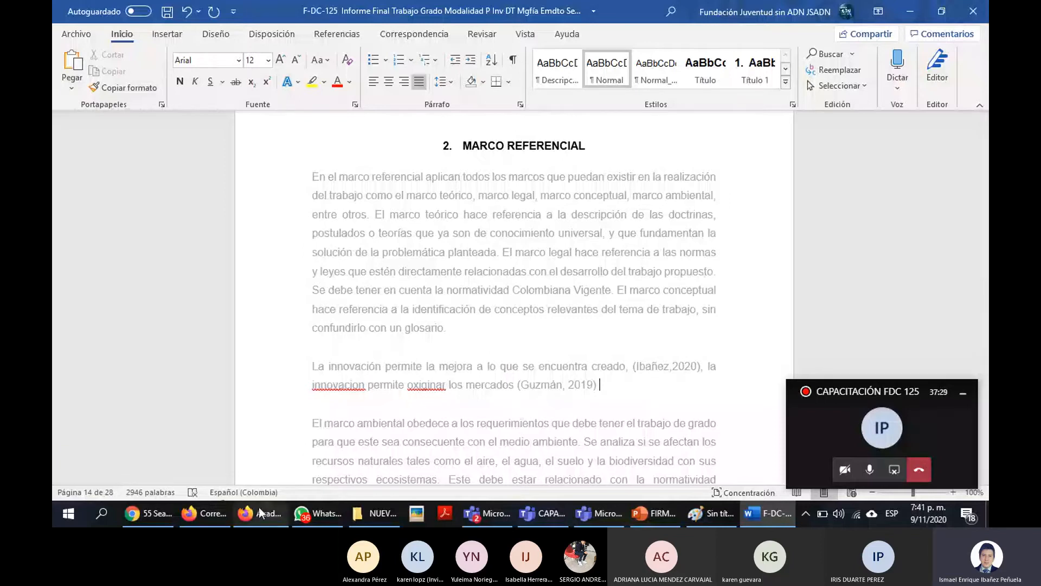
Switch to Chrome and search Google for "innovacion empresarial scienc direct"
left_click(149, 518)
scroll(515, 251, "down", 1)
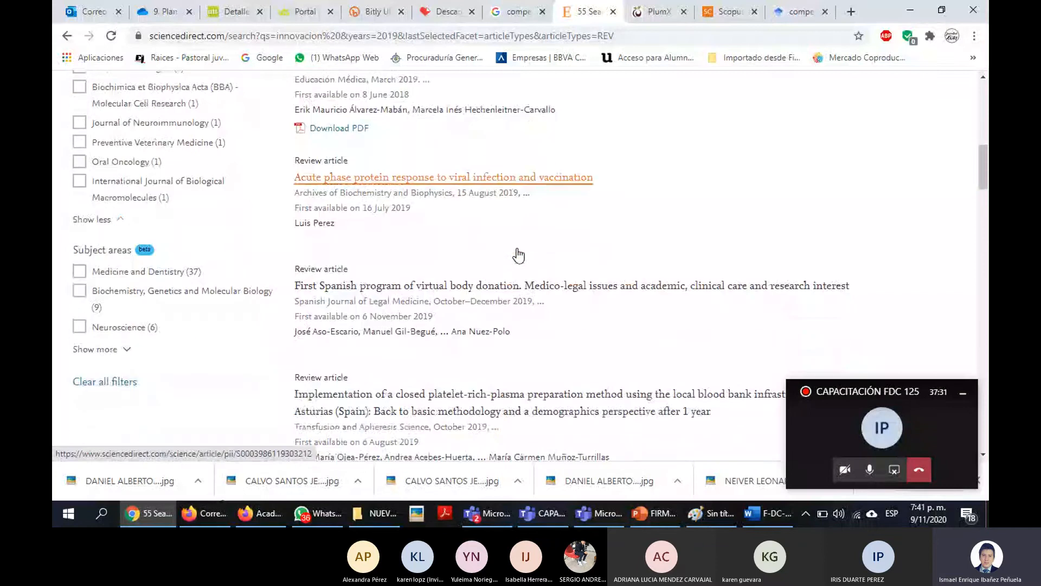
scroll(506, 204, "up", 10)
left_click(392, 38)
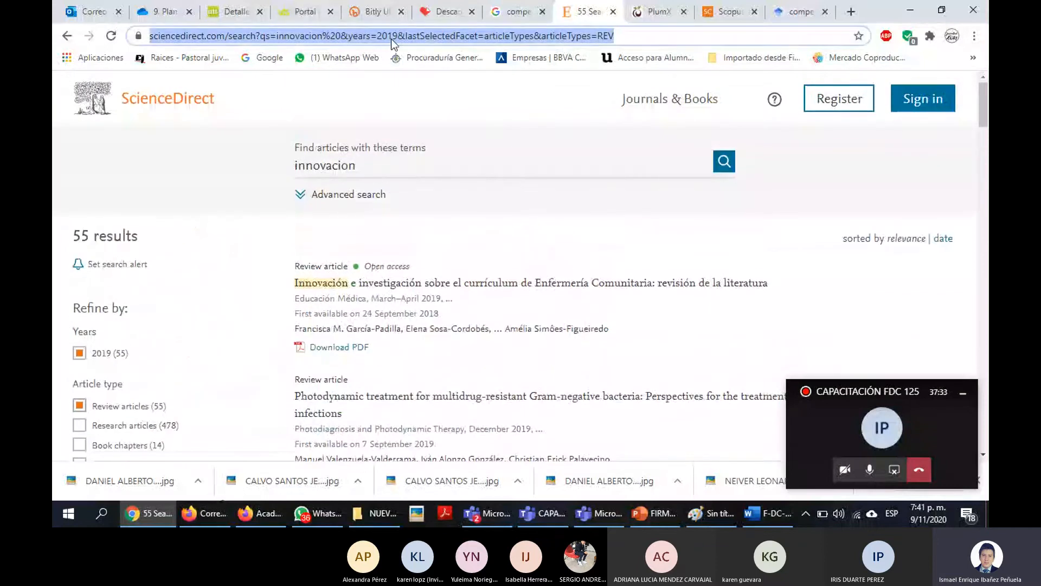
type("innova")
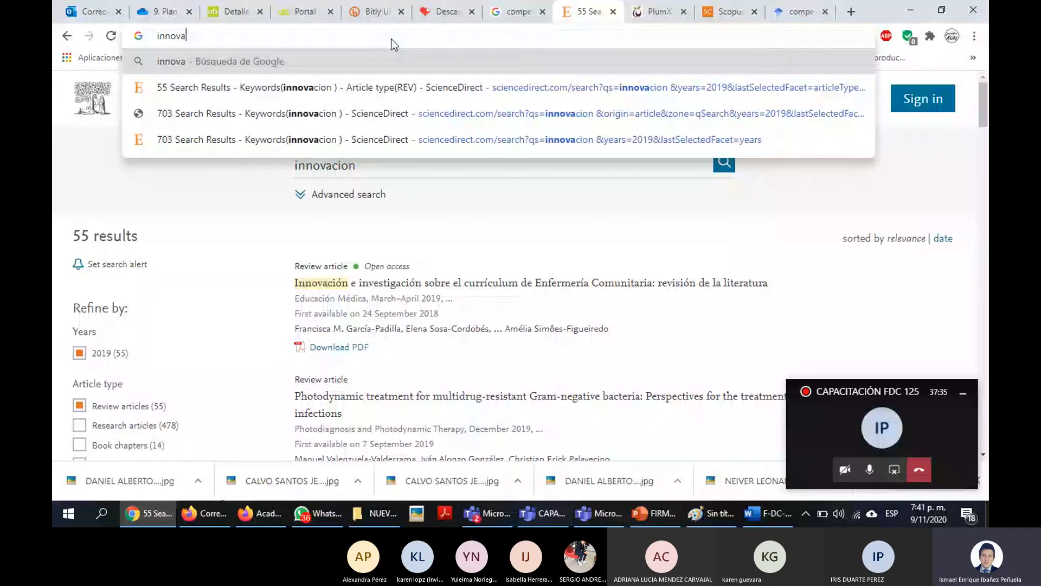
type("cion empresarial scienc direct")
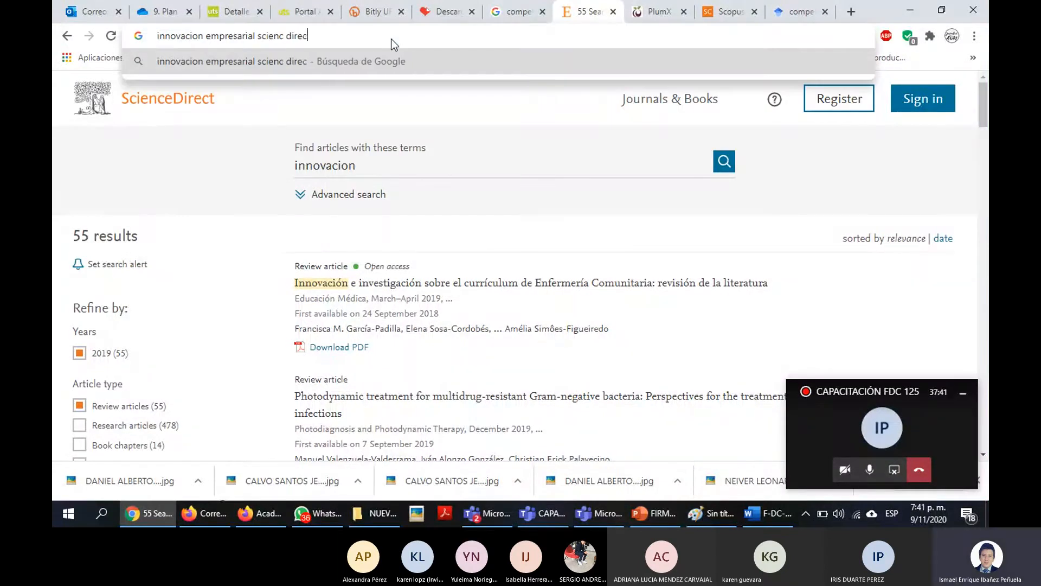
key("Return")
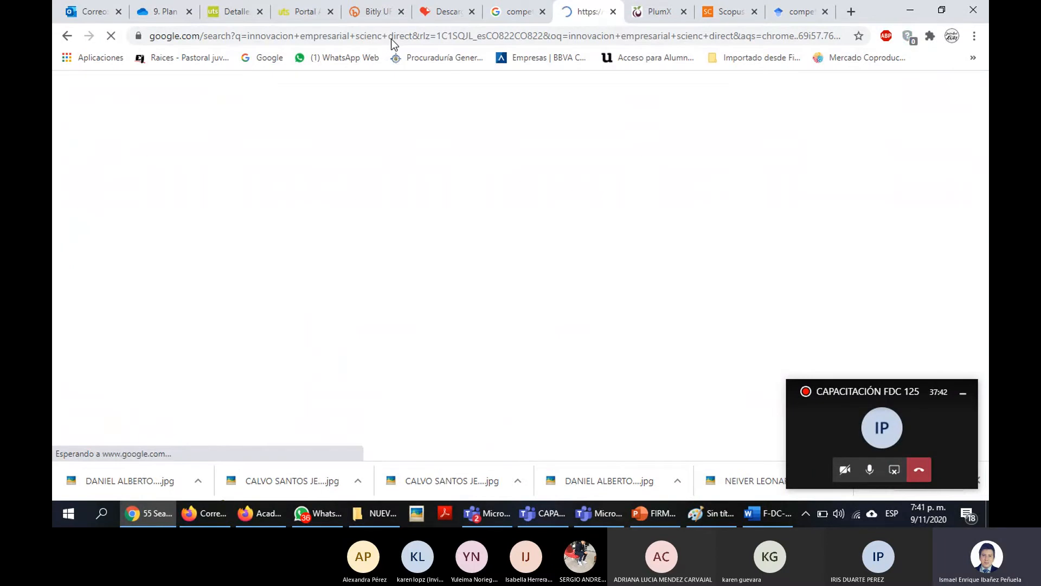
Open the ScienceDirect result "El efecto de la innovación en el resultado empresarial durante ..." and look over its Resumen
scroll(375, 329, "down", 2)
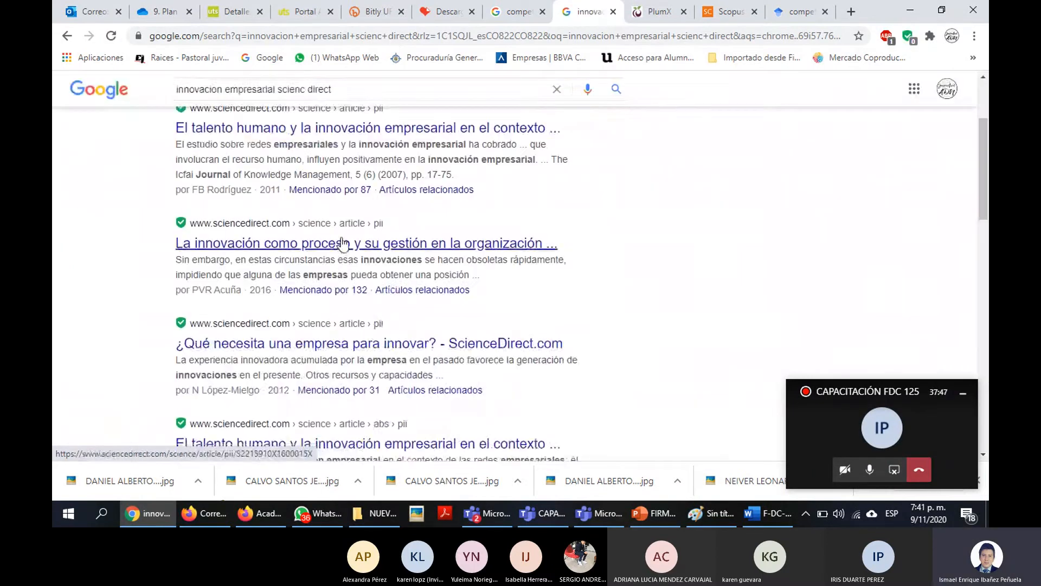
scroll(343, 244, "down", 3)
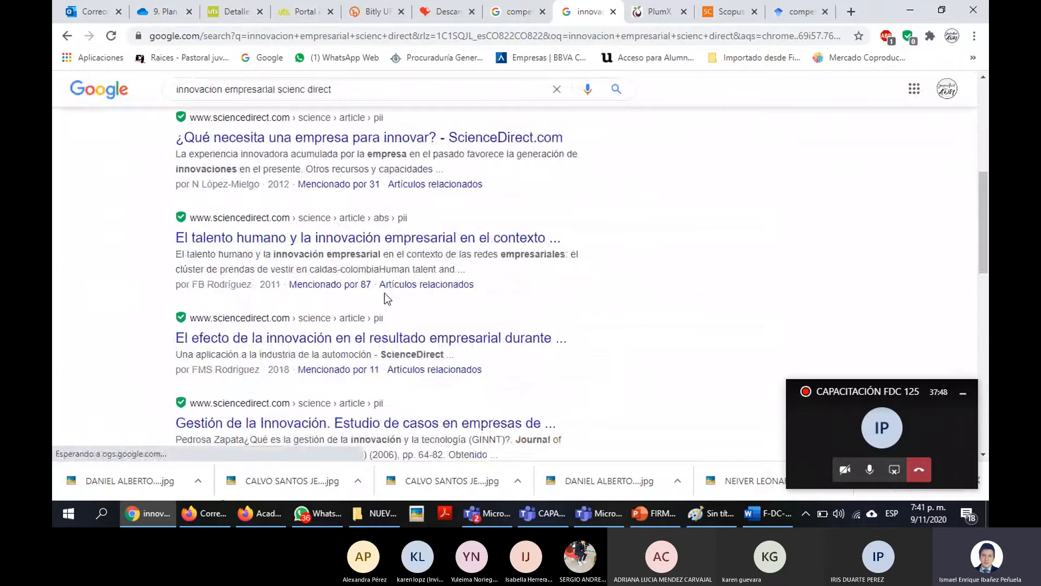
scroll(388, 299, "down", 1)
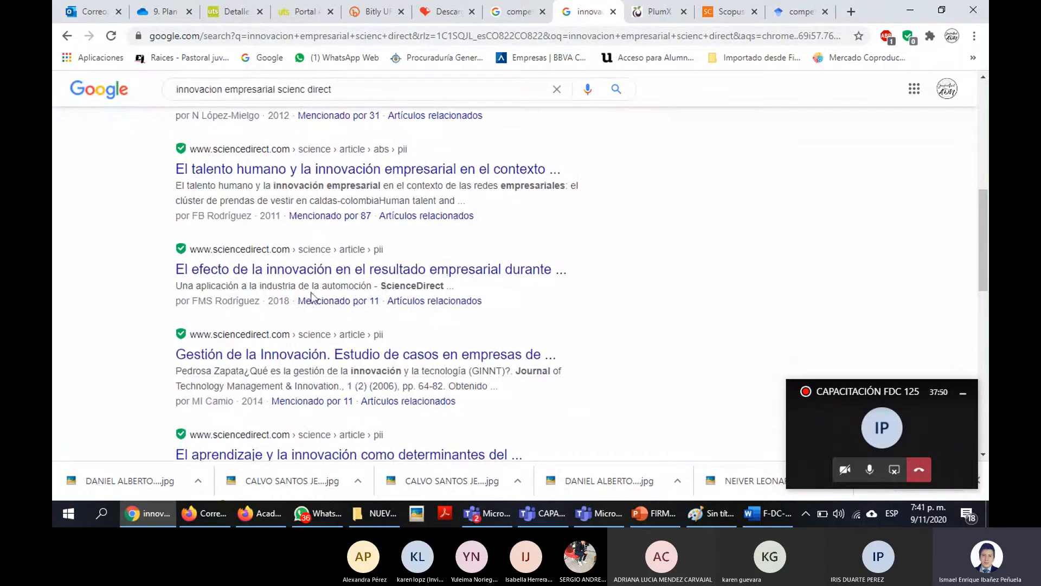
left_click(252, 275)
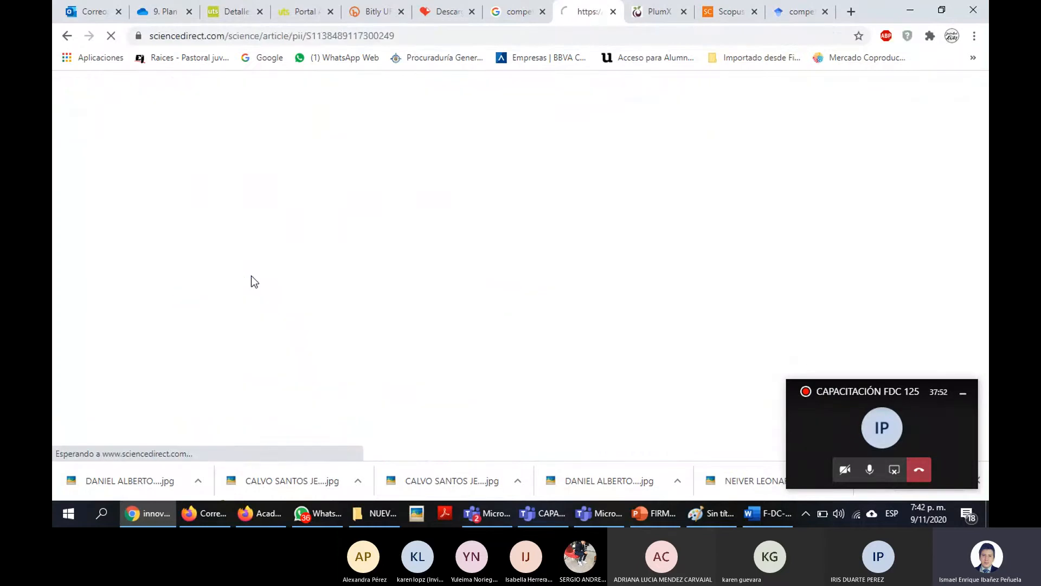
scroll(507, 317, "down", 5)
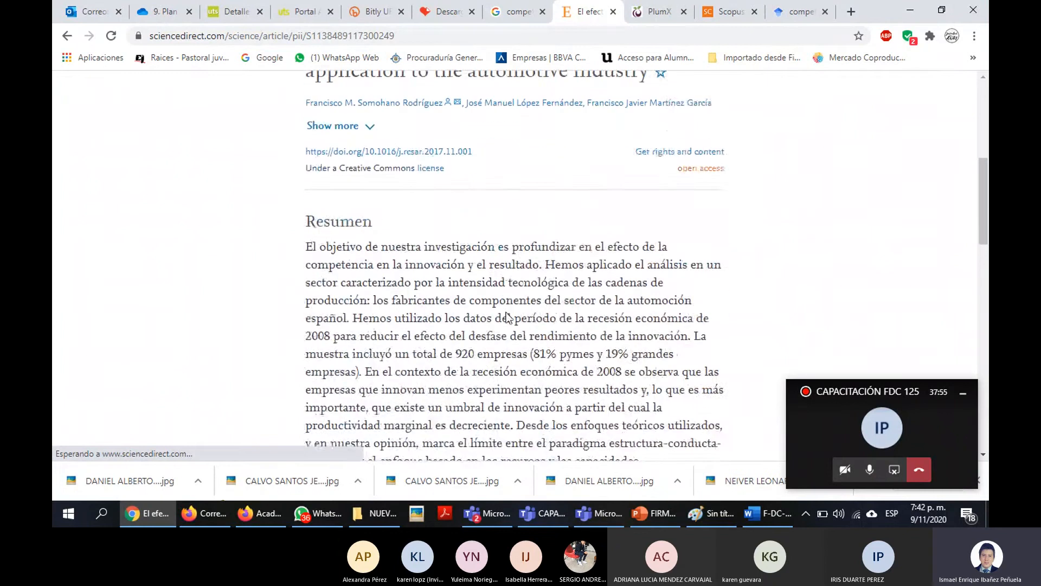
scroll(507, 317, "up", 2)
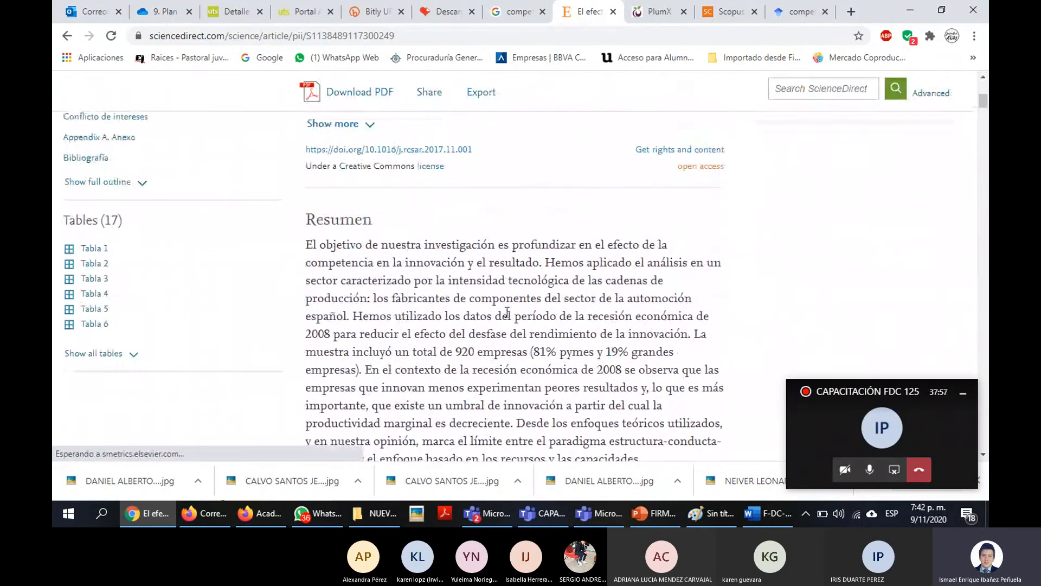
Open the PDF of this single article in the Elsevier reader and translate the reader page into Spanish
left_click(340, 90)
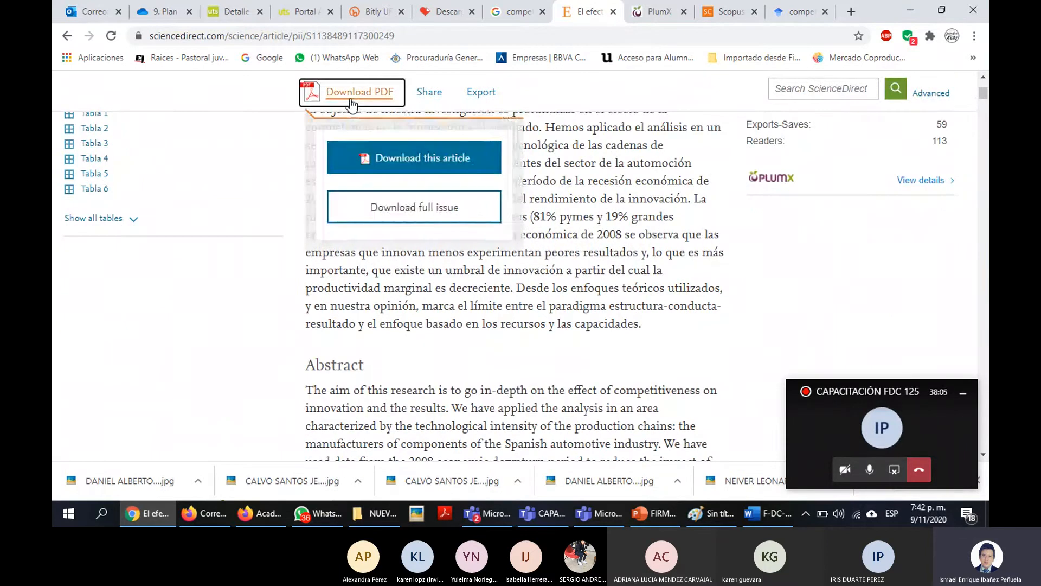
left_click(403, 172)
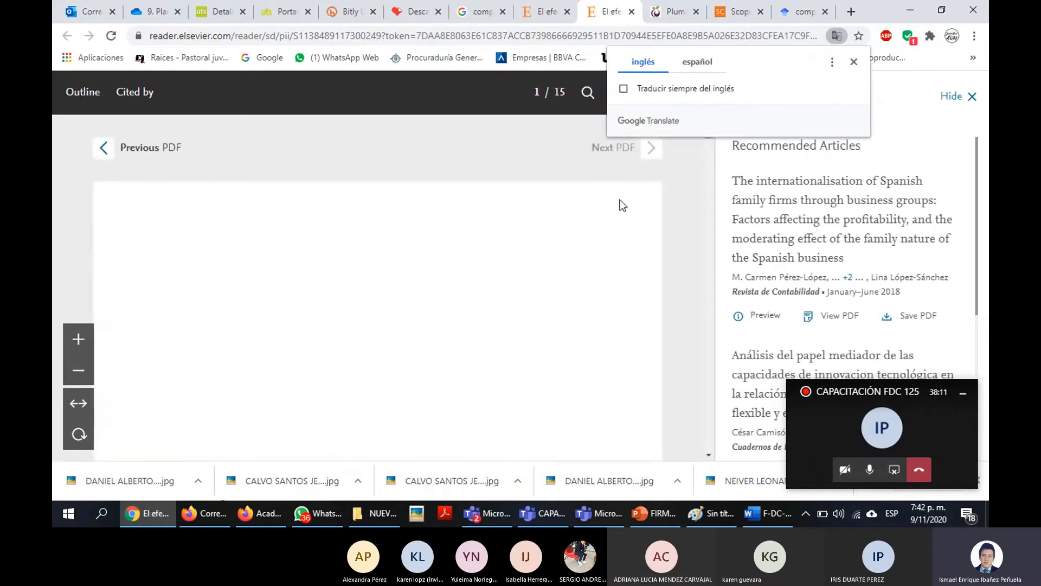
left_click(698, 61)
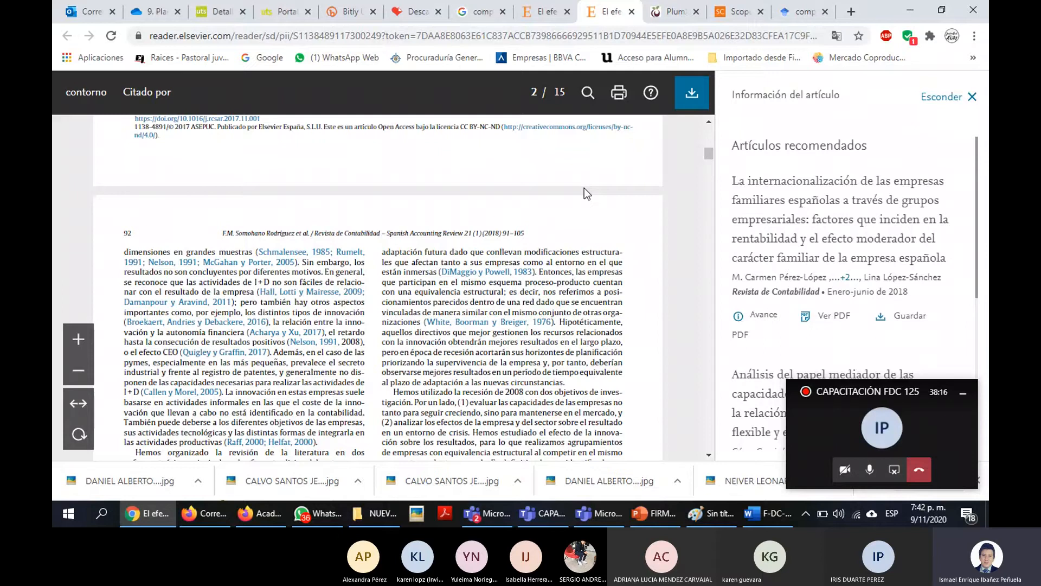
Examine the in-text author and year citations on pages 2 and 3 of the article
scroll(265, 291, "down", 1)
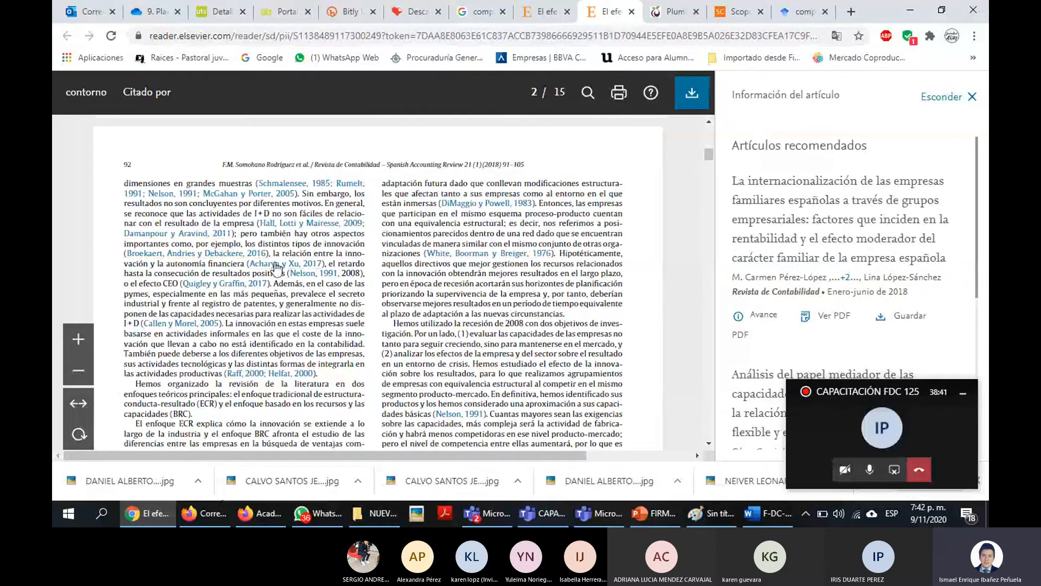
scroll(271, 198, "down", 4)
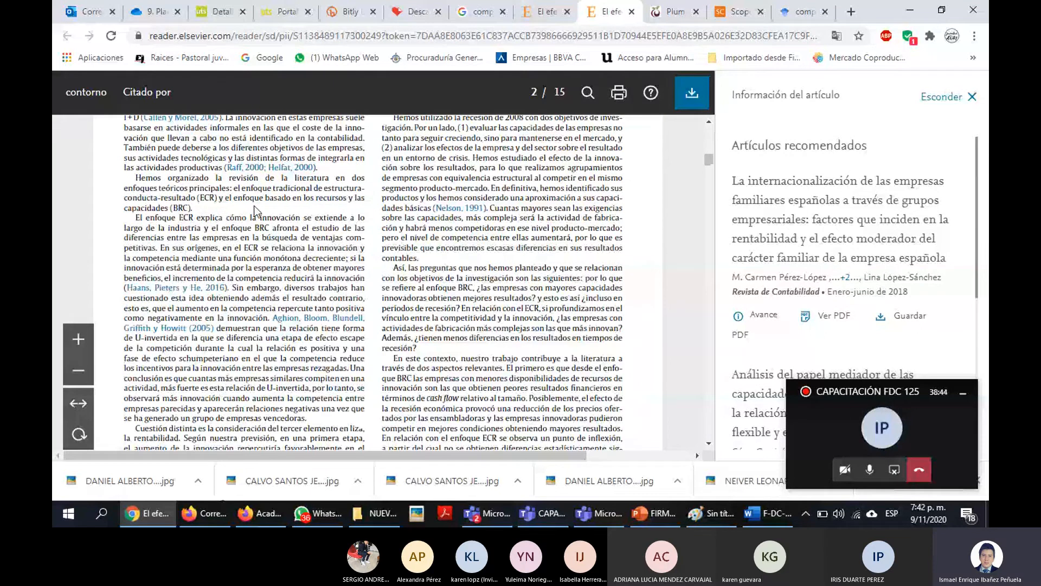
scroll(254, 210, "down", 5)
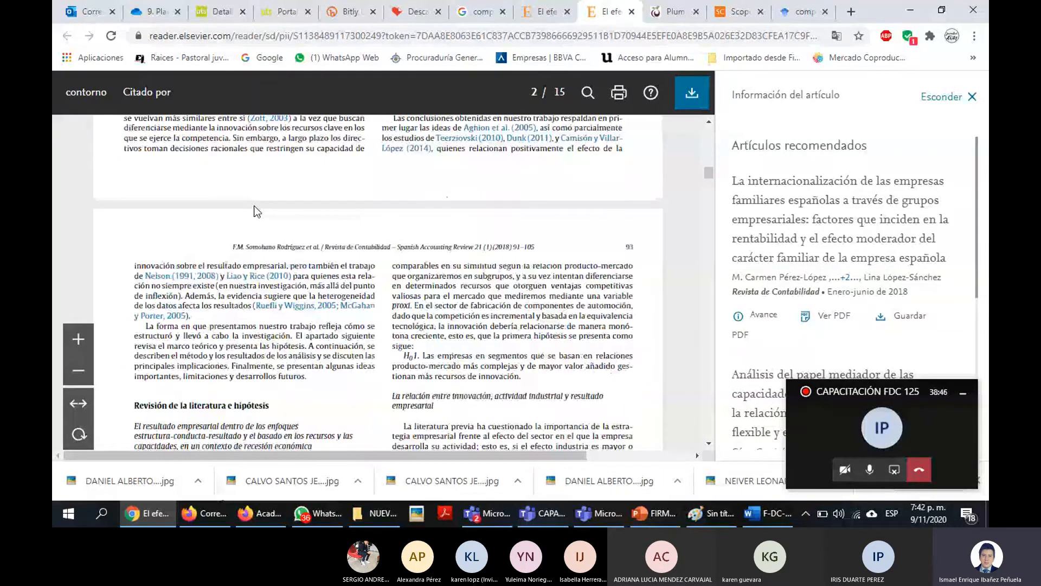
scroll(257, 212, "down", 3)
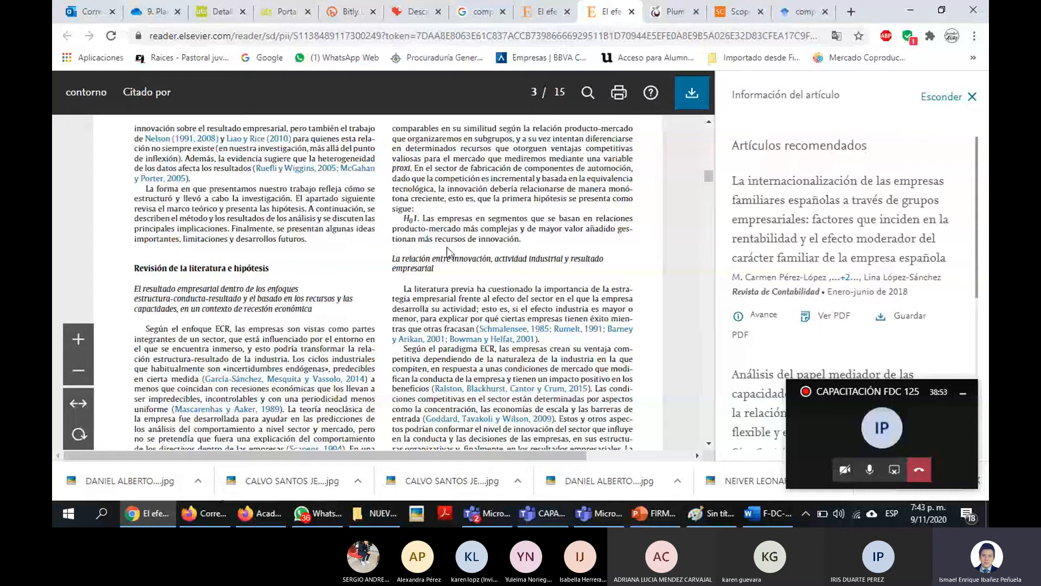
scroll(491, 238, "down", 2)
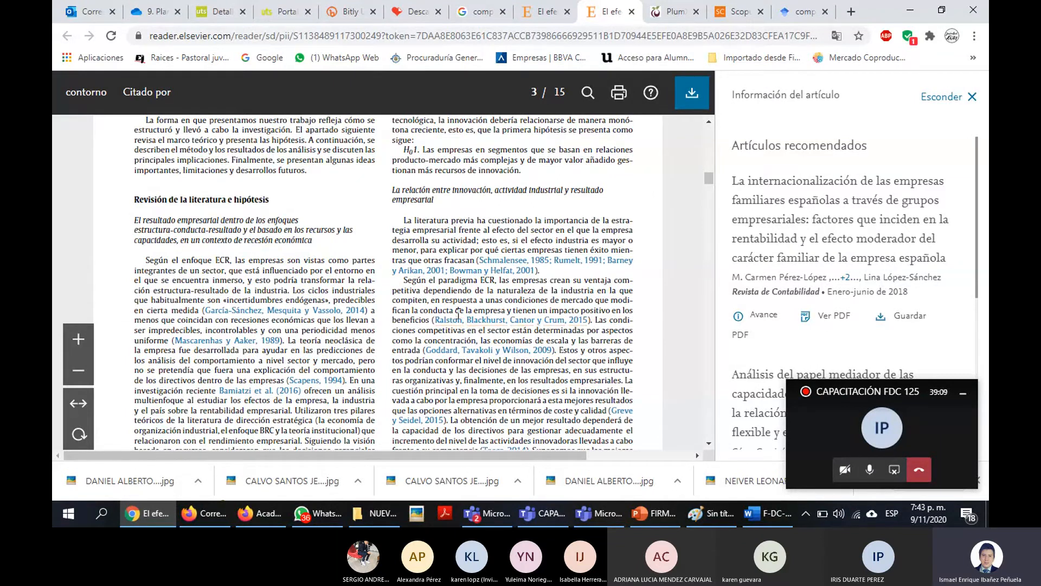
scroll(448, 264, "down", 1)
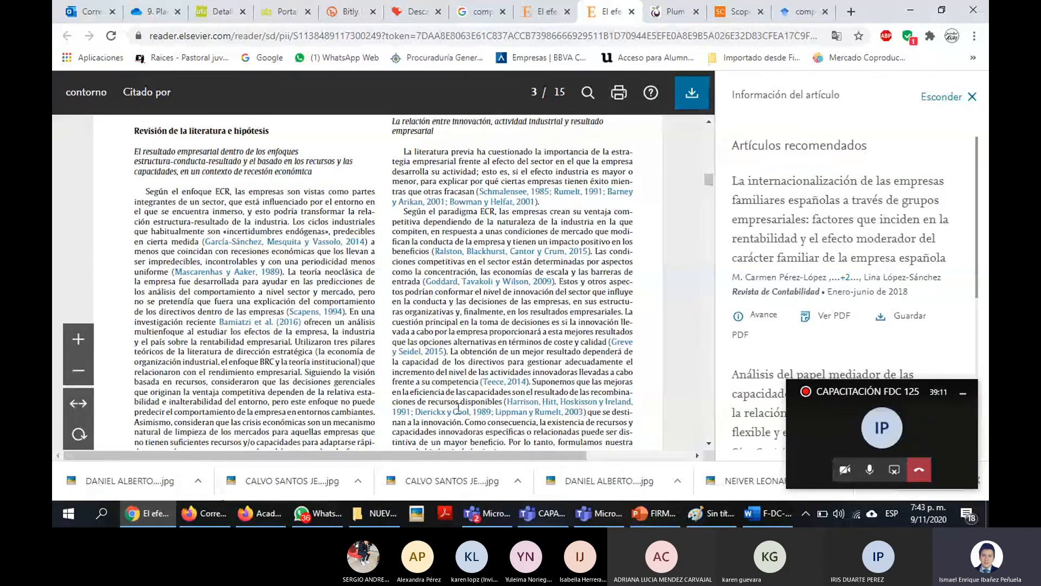
Switch to the Word report and start a third statement after the 2019 citation with ", la innovación"
left_click(768, 513)
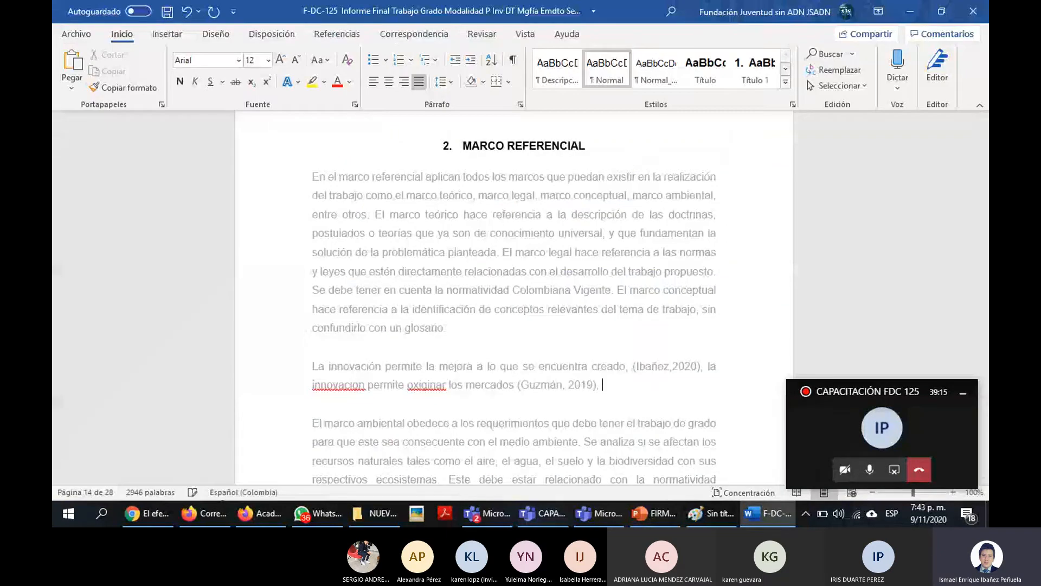
type("las empresas")
key("ctrl+BackSpace")
key("ctrl+BackSpace")
type("la innovacion")
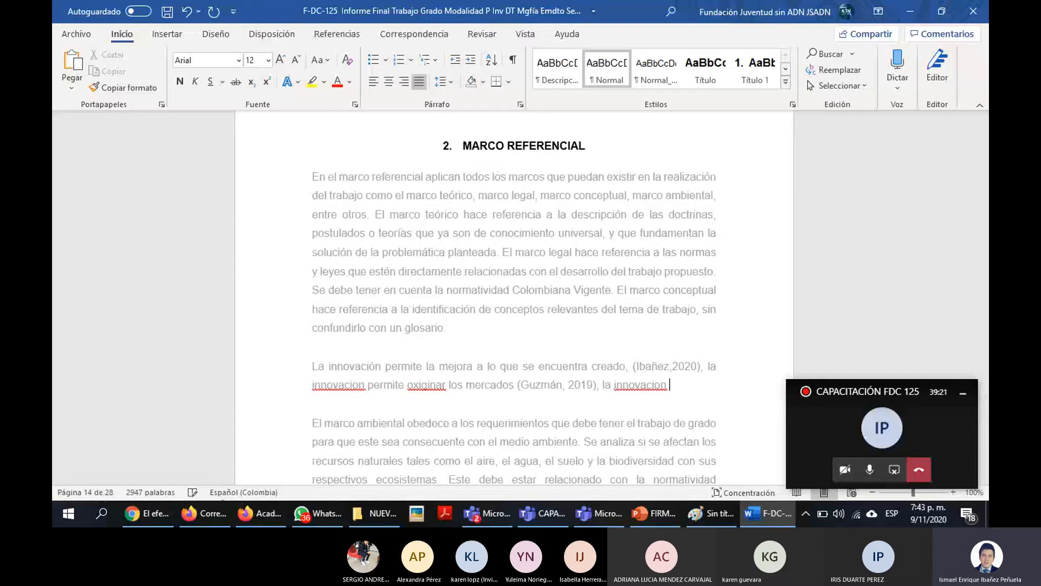
key("BackSpace")
key("BackSpace")
key("BackSpace")
type("ón")
Continue the third statement with "es la capacidad de dar respuesta a las necesidades de los clientes"
type(" es la capacid")
key("BackSpace")
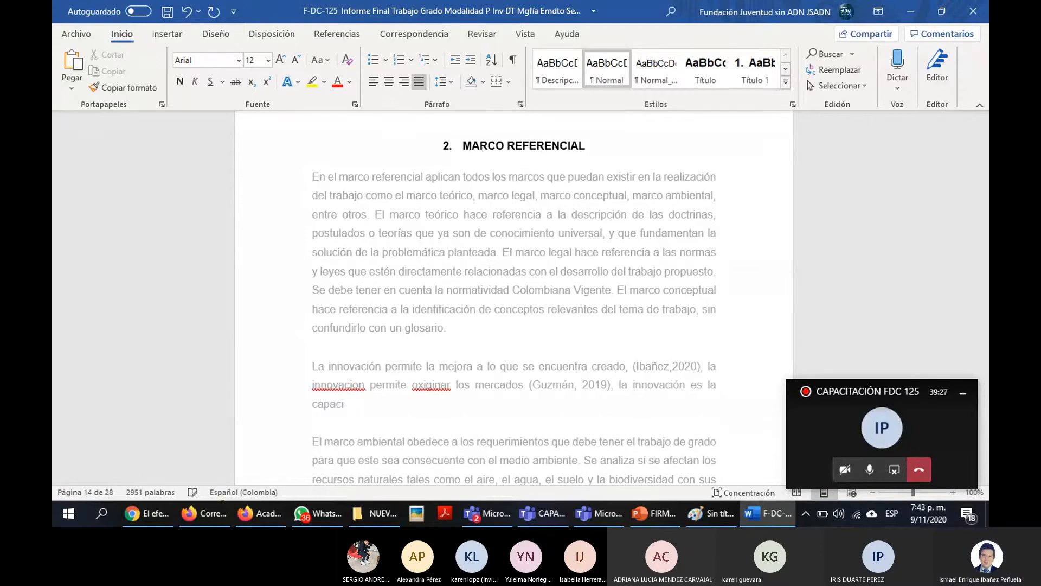
type("dad de d")
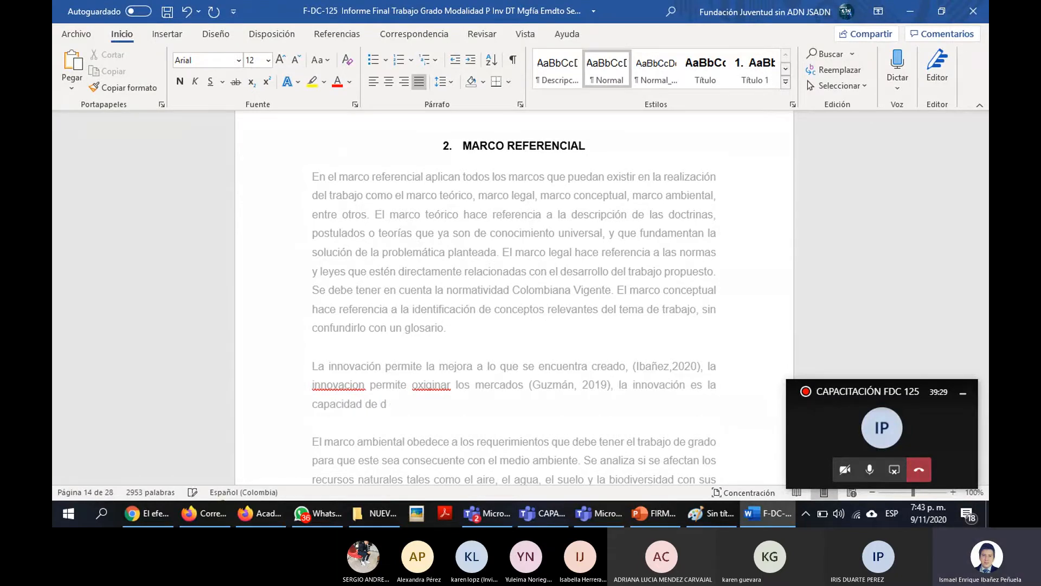
type("ar respuesta a las nece")
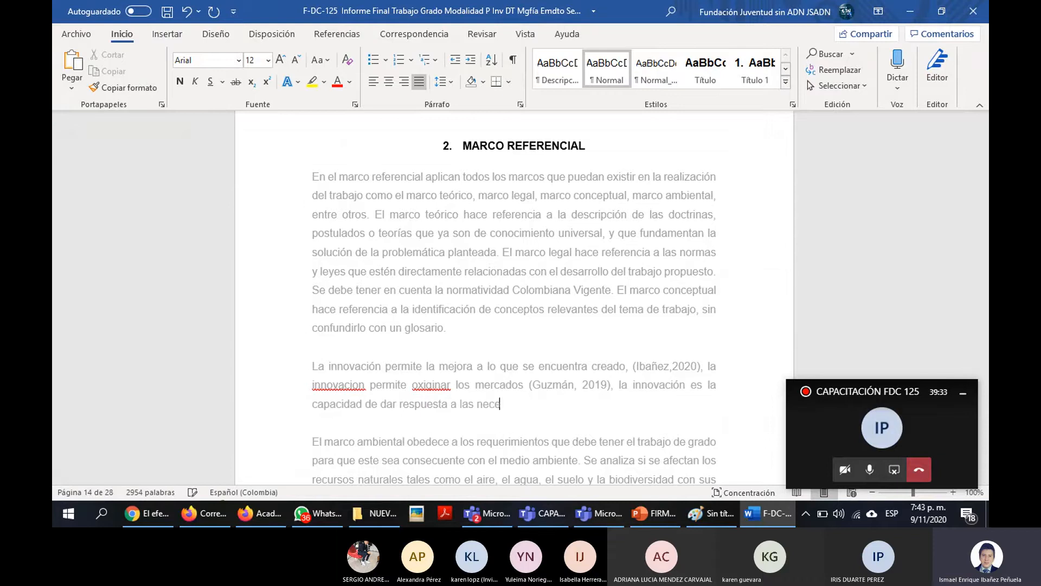
type("sidades de los clientes ")
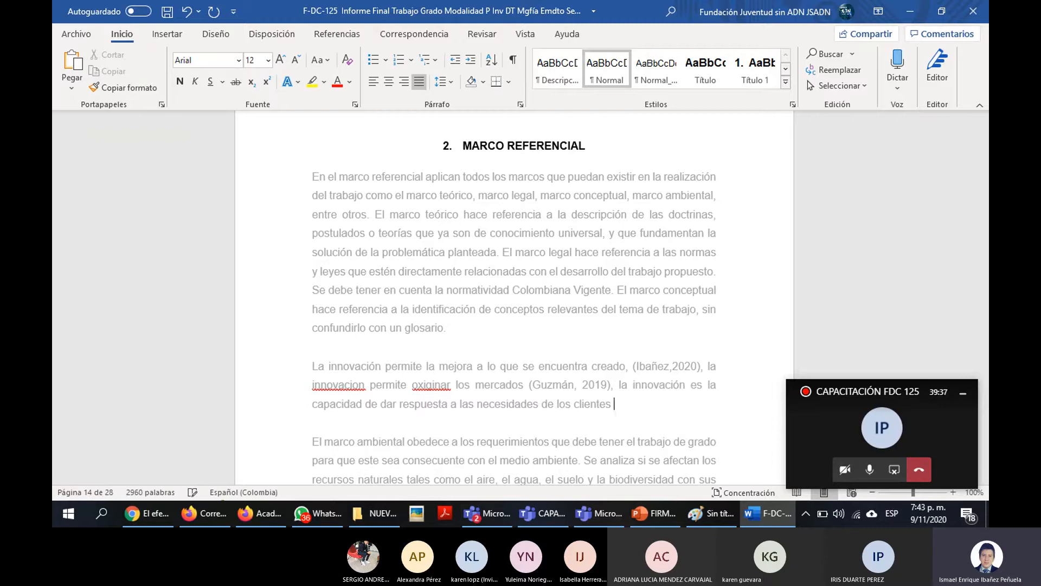
Finish the statement with "identificando mejoras a productos existentes." and a parenthetical citation giving an author's surname and 2018
type("identificando mejoras a prod")
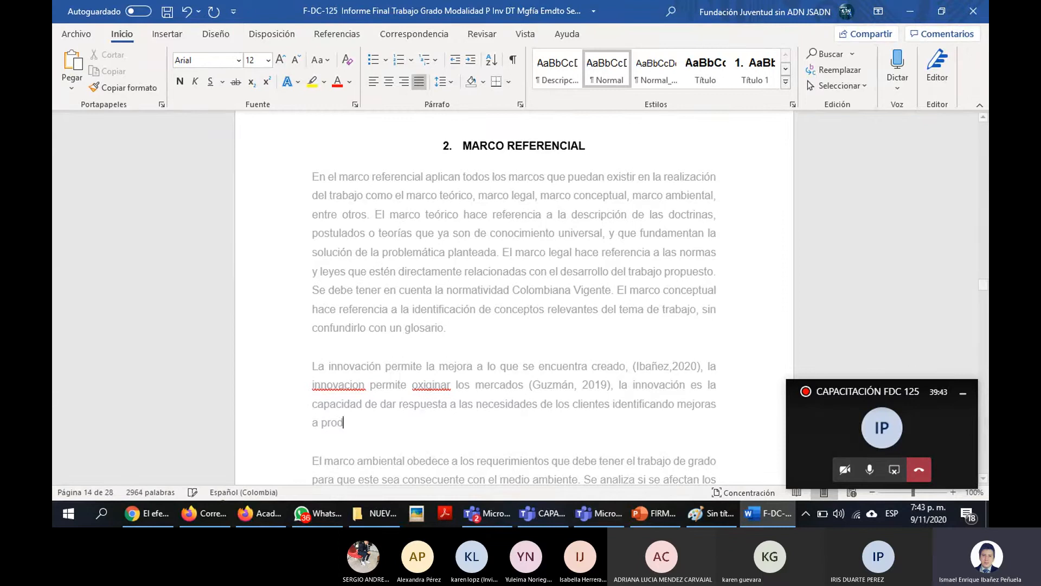
type("uctos existent")
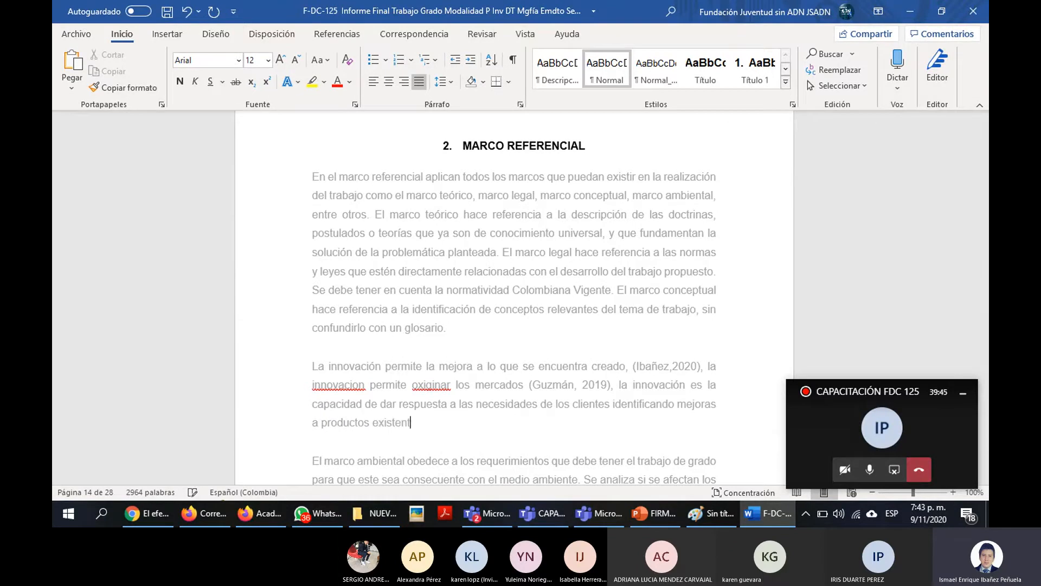
type("es. (Peñ")
type("uela, 2018)")
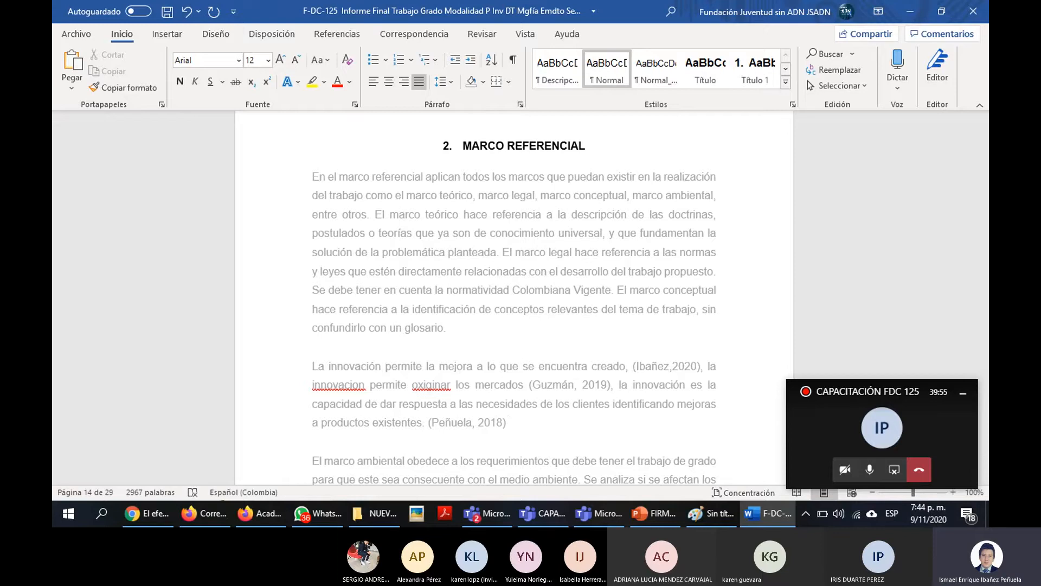
Delete the whole sample innovation paragraph with its three citations from the Marco Referencial
scroll(688, 309, "down", 1)
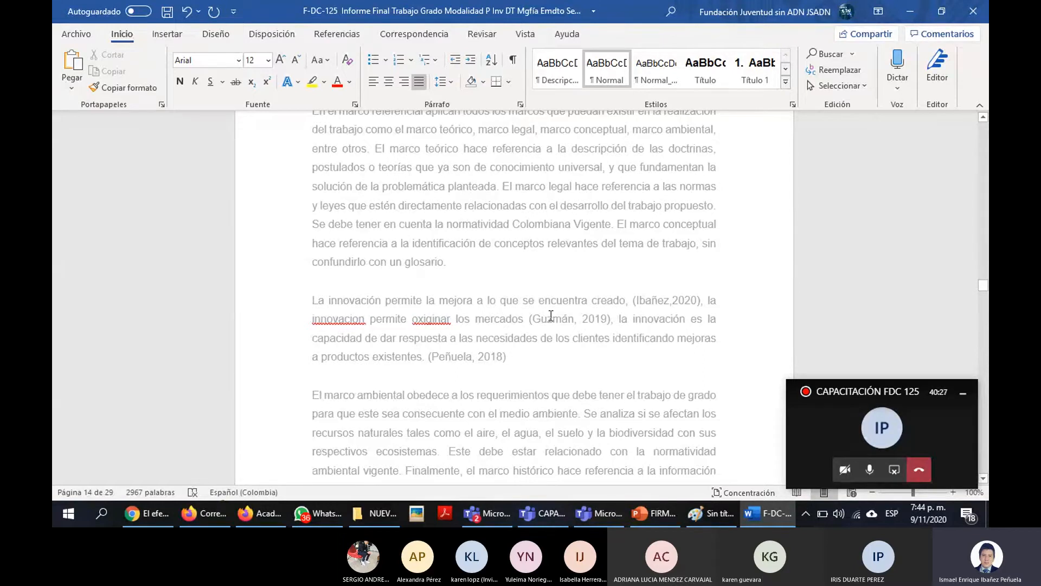
scroll(547, 317, "down", 3)
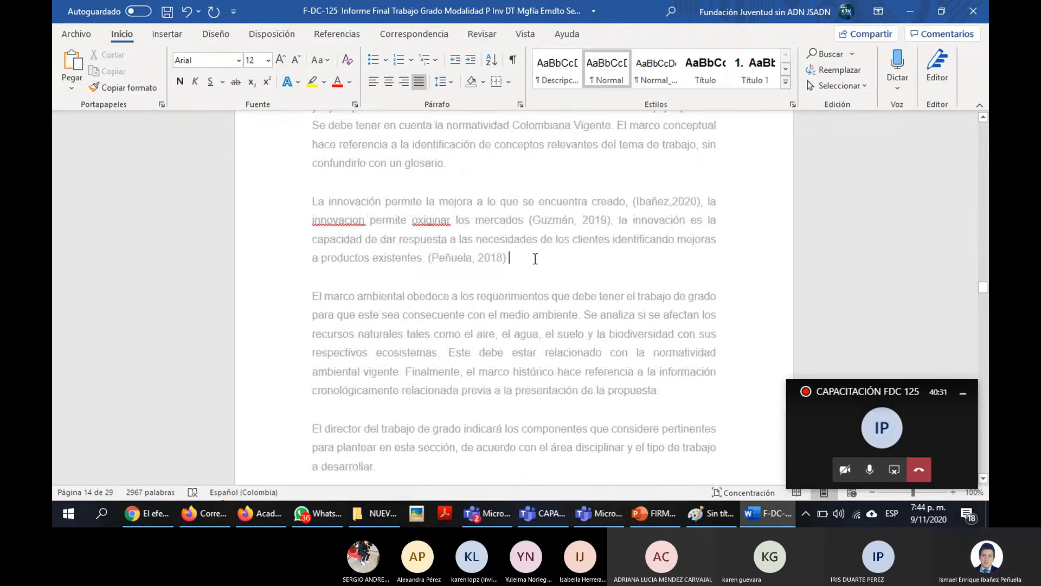
left_click_drag(535, 258, 323, 194)
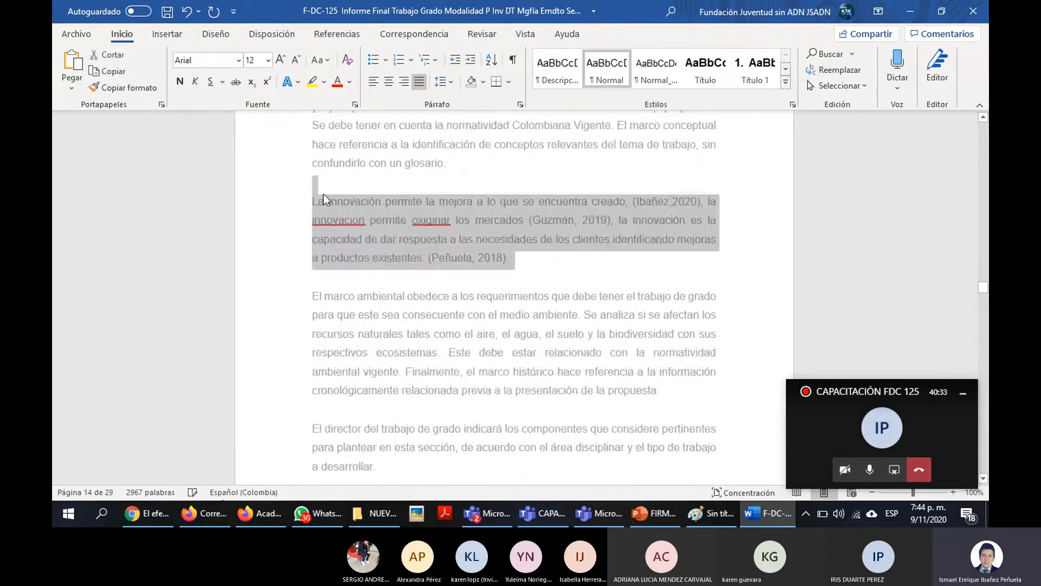
key("Delete")
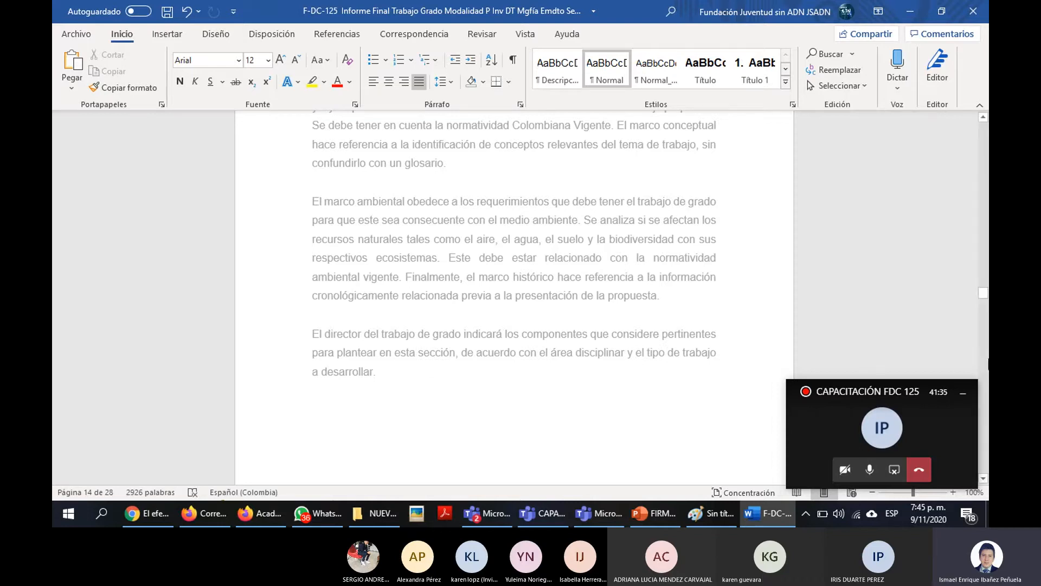
Minimize the floating meeting window that covers part of the document
left_click(963, 392)
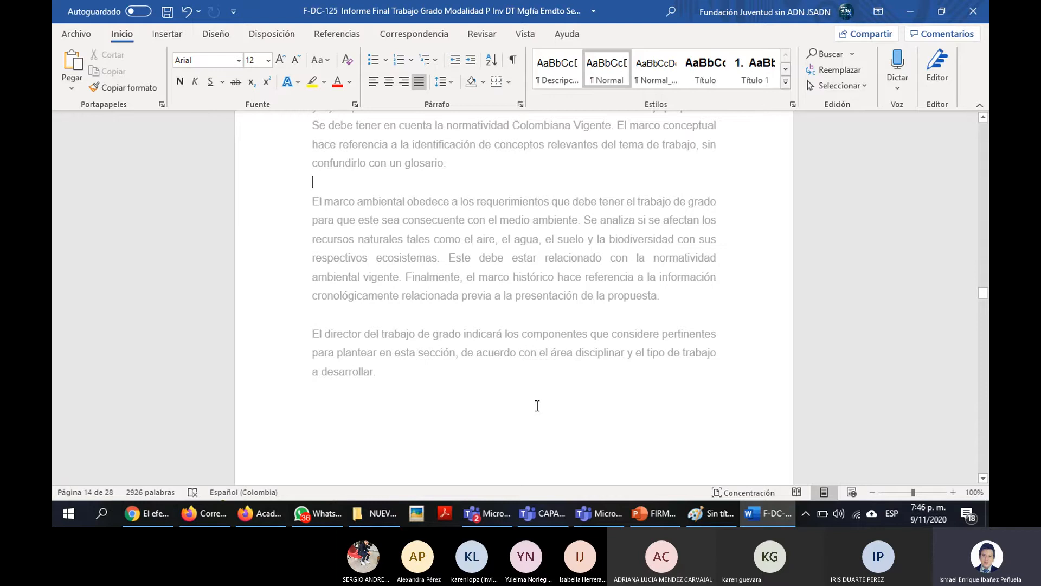
scroll(519, 390, "down", 1)
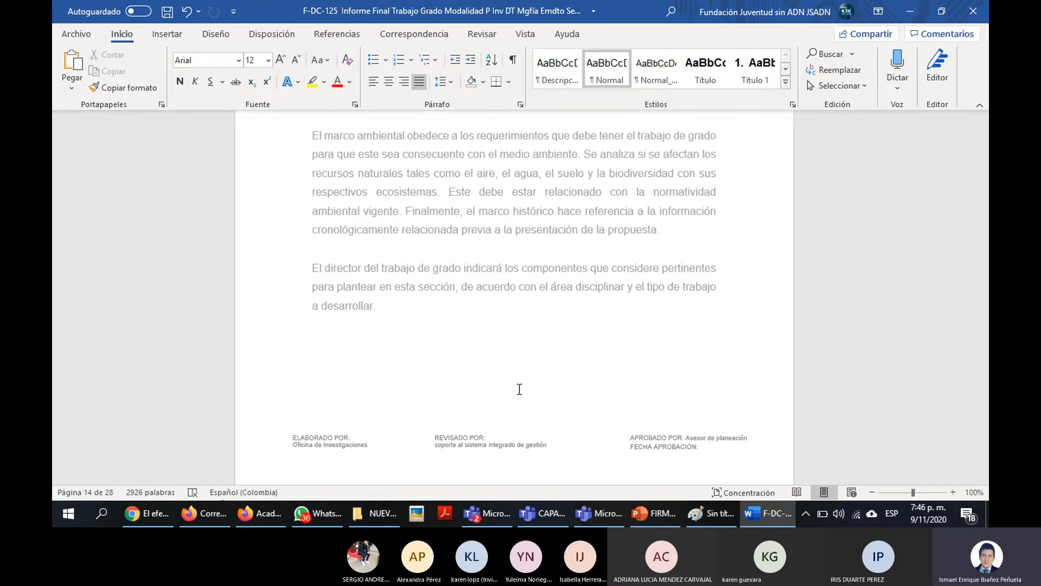
Review the Marco Referencial guidance and the methodology instructions in section 3, Diseño de la Investigación
scroll(519, 389, "up", 5)
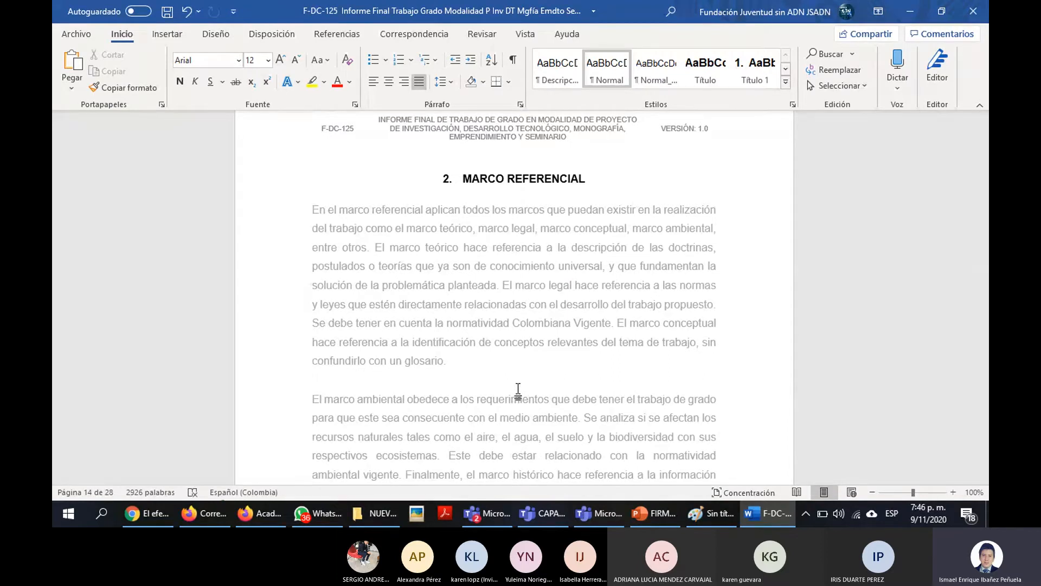
scroll(518, 389, "down", 5)
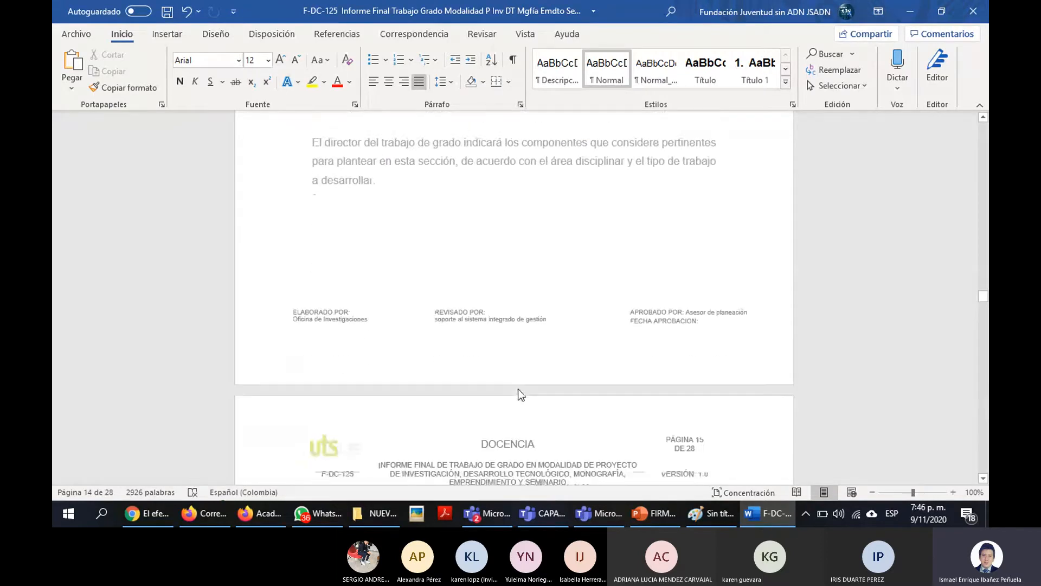
scroll(521, 394, "down", 5)
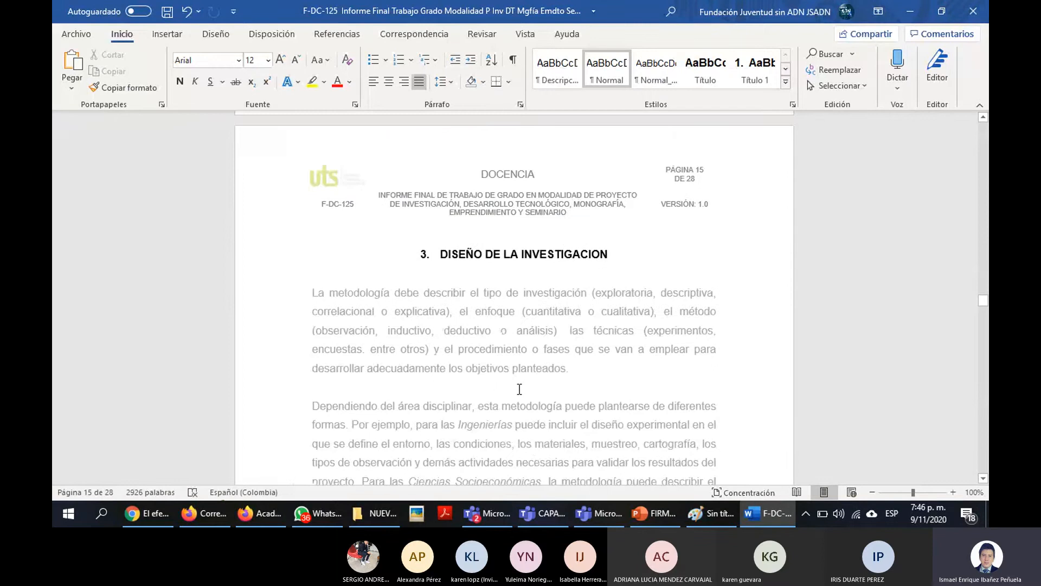
scroll(457, 402, "down", 2)
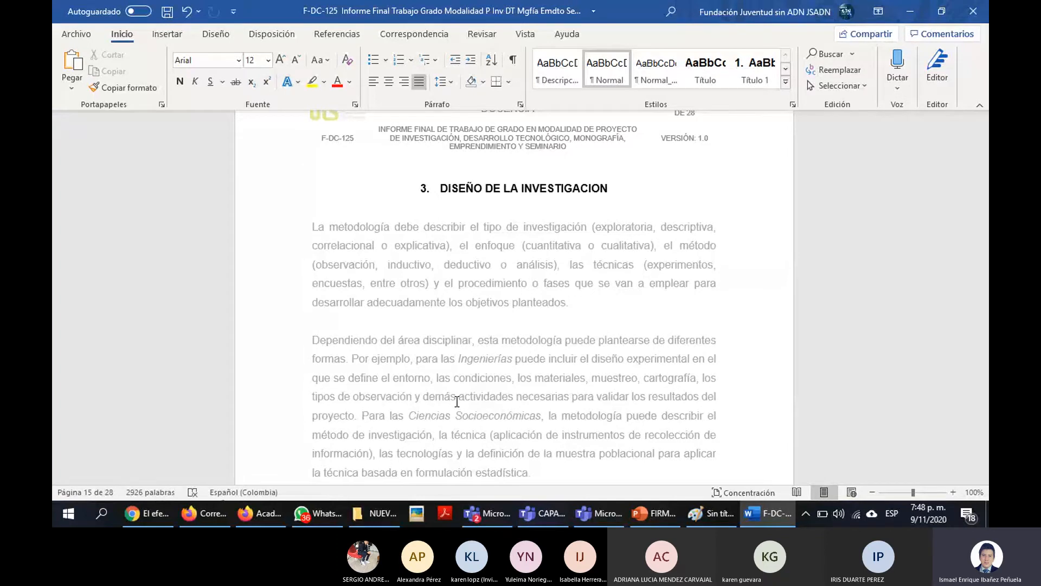
scroll(457, 402, "down", 1)
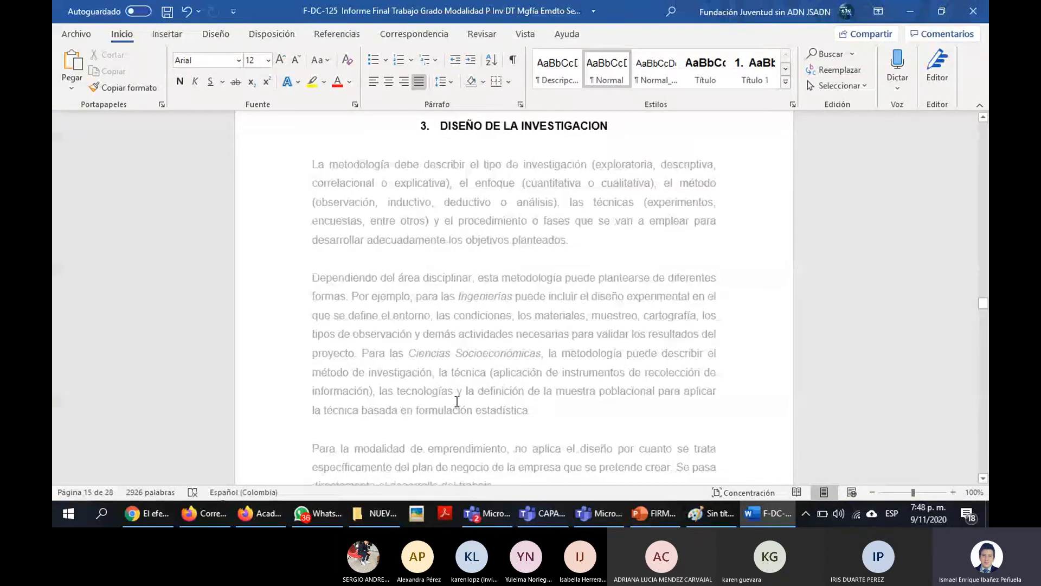
scroll(457, 402, "down", 2)
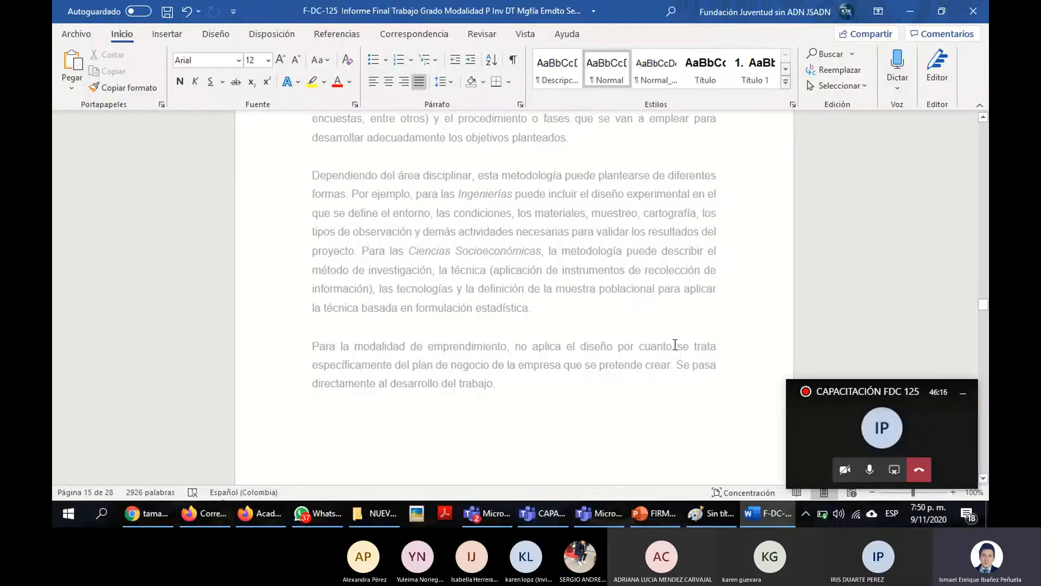
scroll(675, 345, "down", 3)
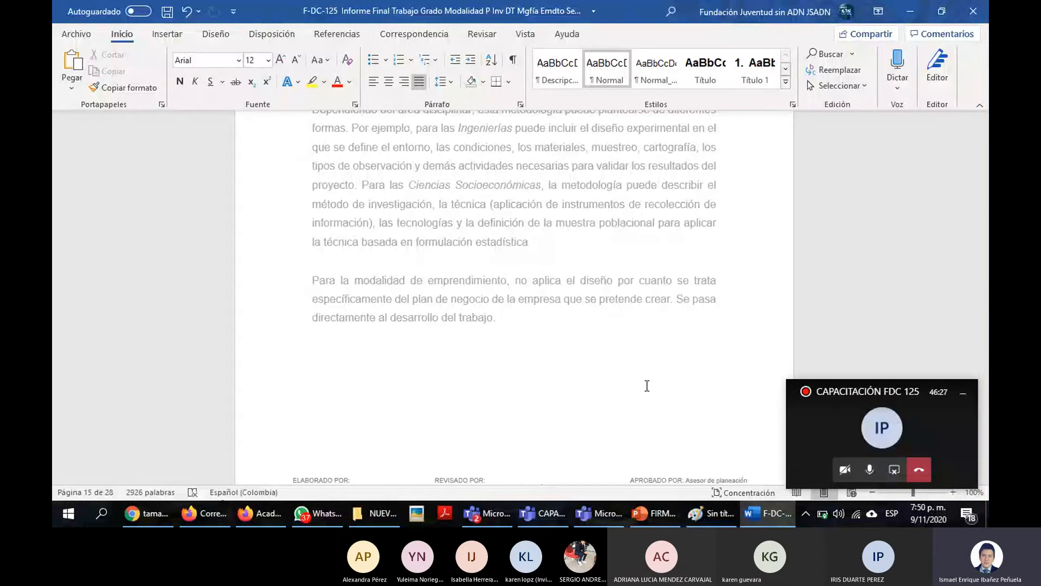
scroll(647, 386, "up", 5)
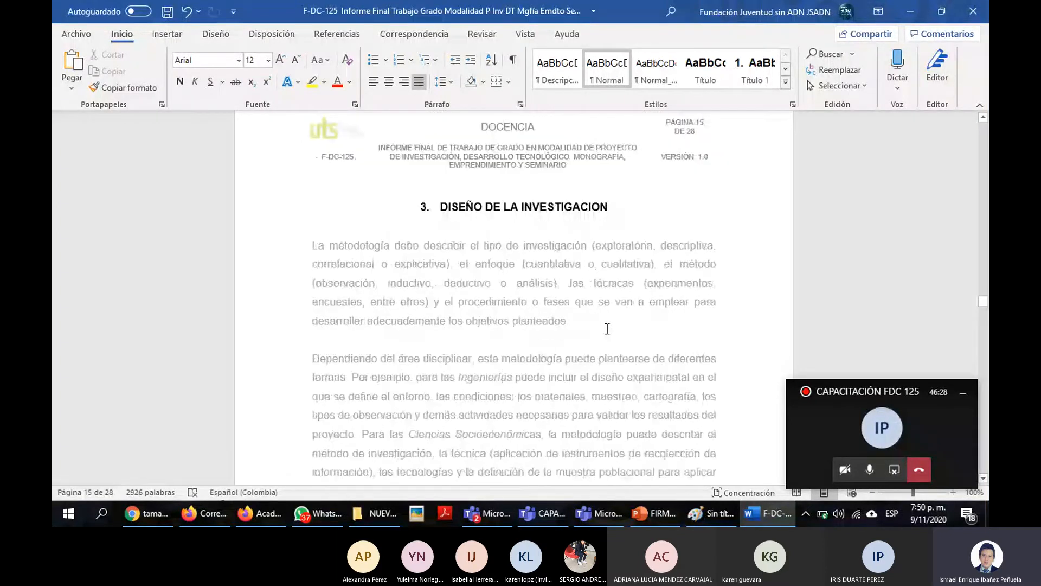
scroll(577, 291, "up", 2)
scroll(577, 293, "down", 5)
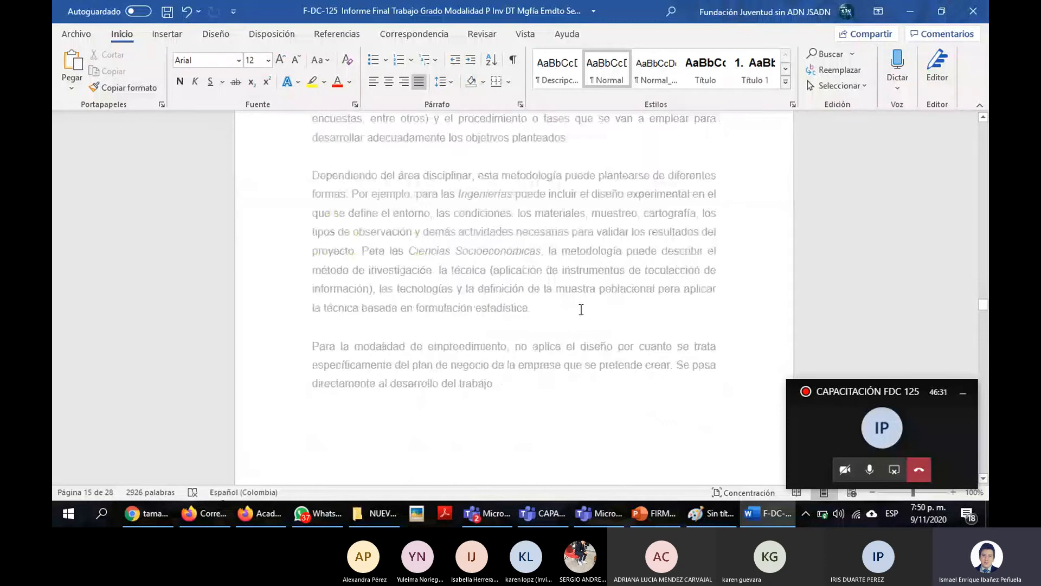
scroll(581, 309, "up", 4)
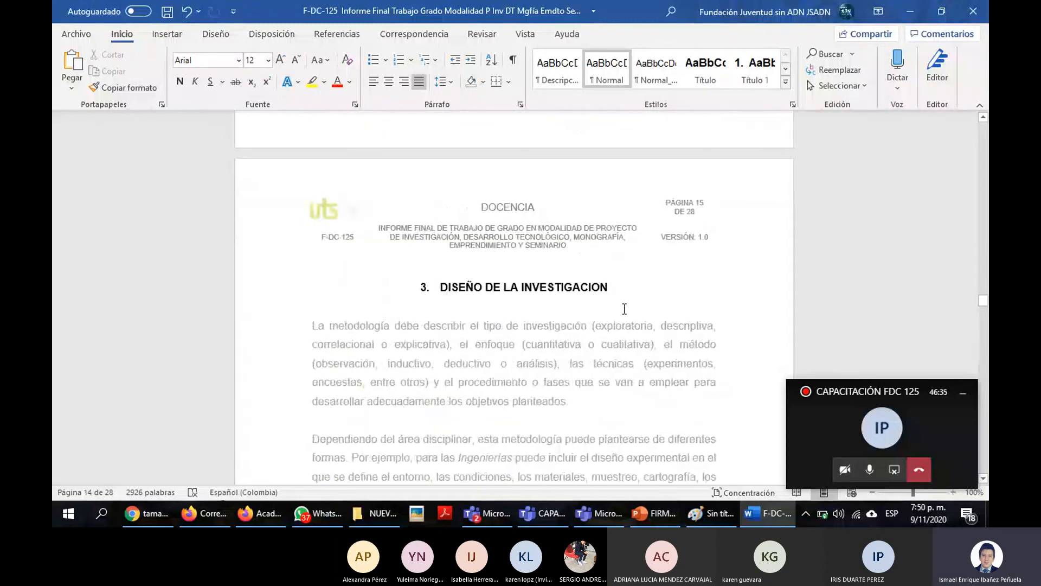
Read the guidance in section 4, Desarrollo del Trabajo de Grado, including the contents required for entrepreneurship projects
scroll(710, 240, "down", 8)
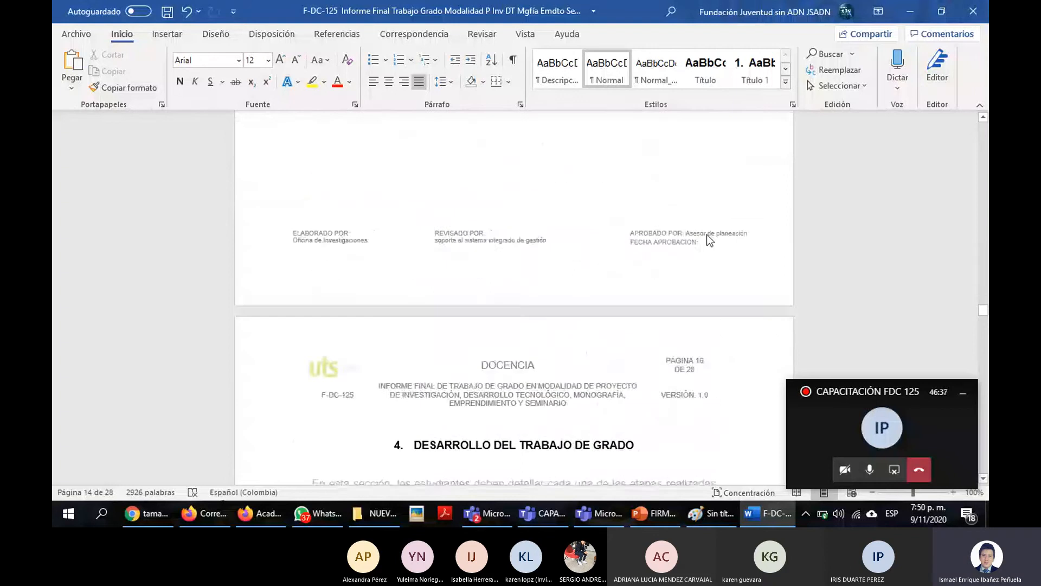
scroll(707, 234, "down", 5)
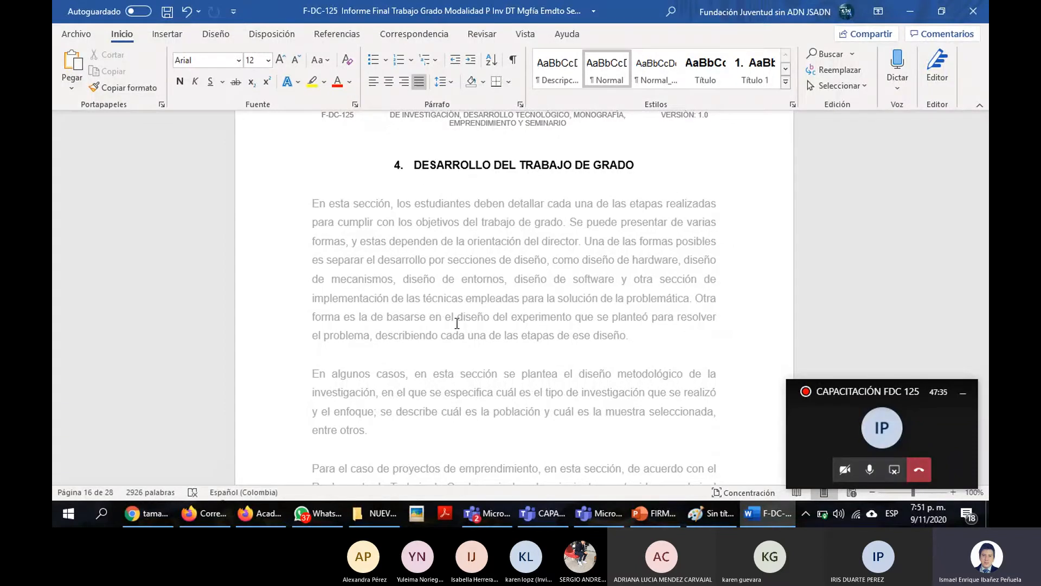
scroll(457, 323, "down", 5)
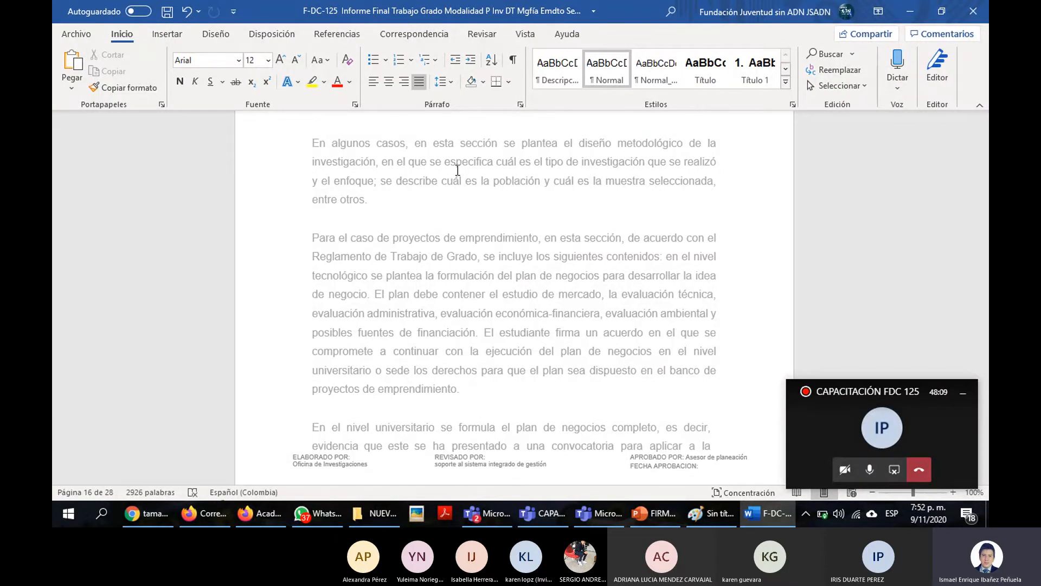
scroll(457, 171, "up", 5)
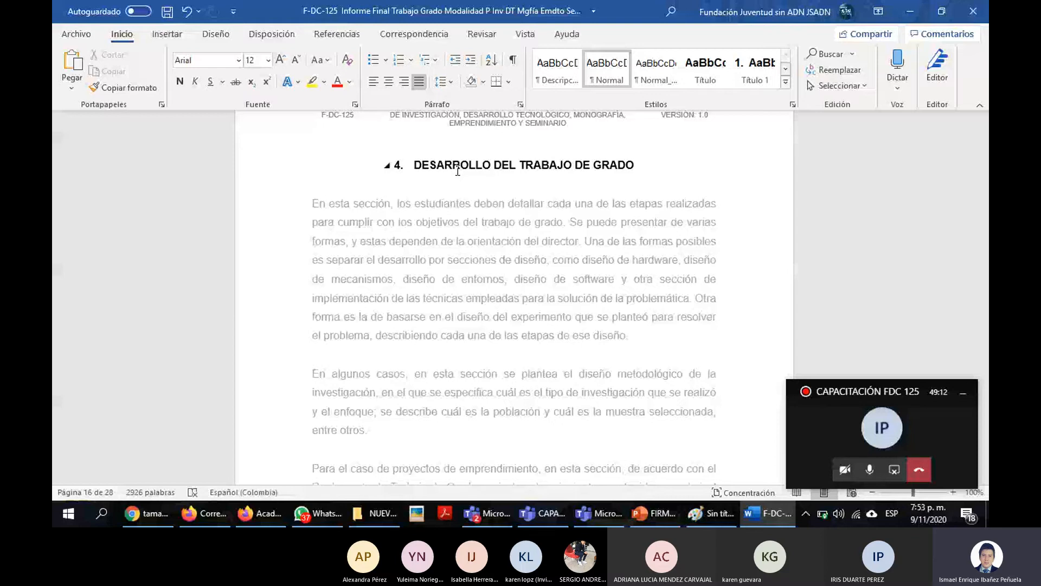
scroll(505, 247, "down", 8)
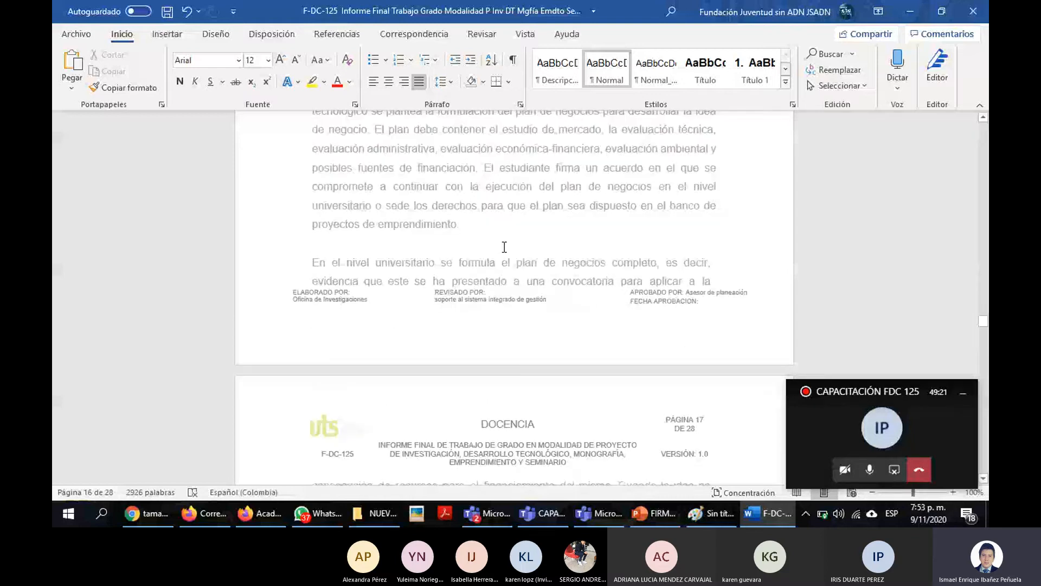
scroll(505, 247, "down", 3)
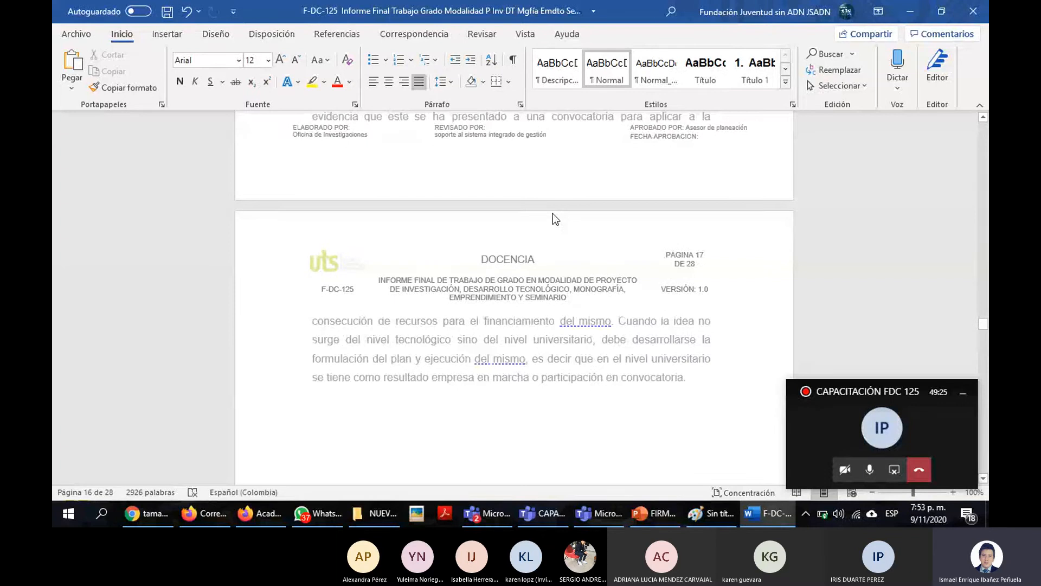
scroll(552, 213, "up", 4)
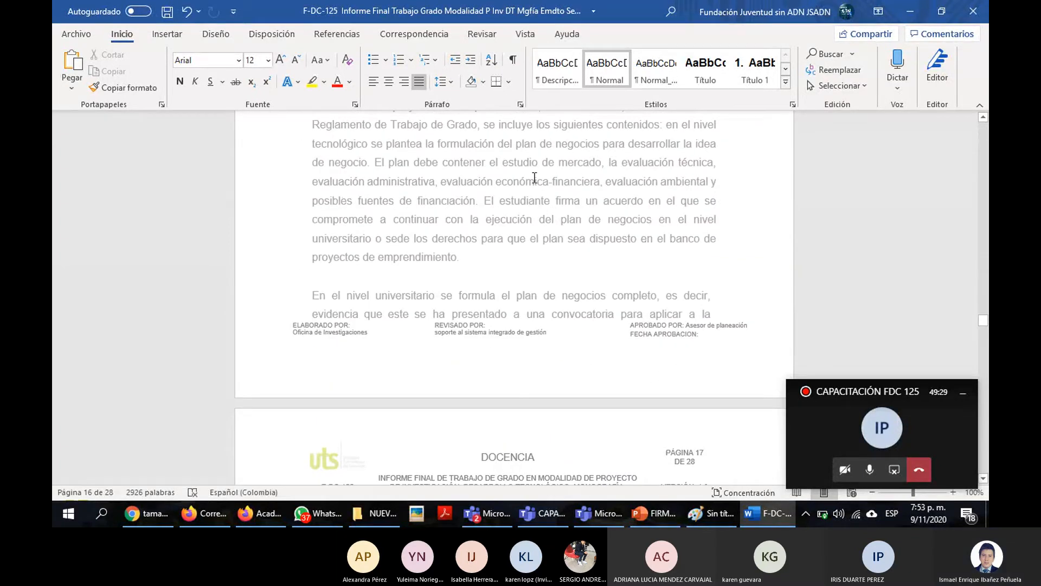
Look ahead to section 5, Resultados, and recheck the Desarrollo del Trabajo de Grado instructions against it
scroll(534, 177, "down", 10)
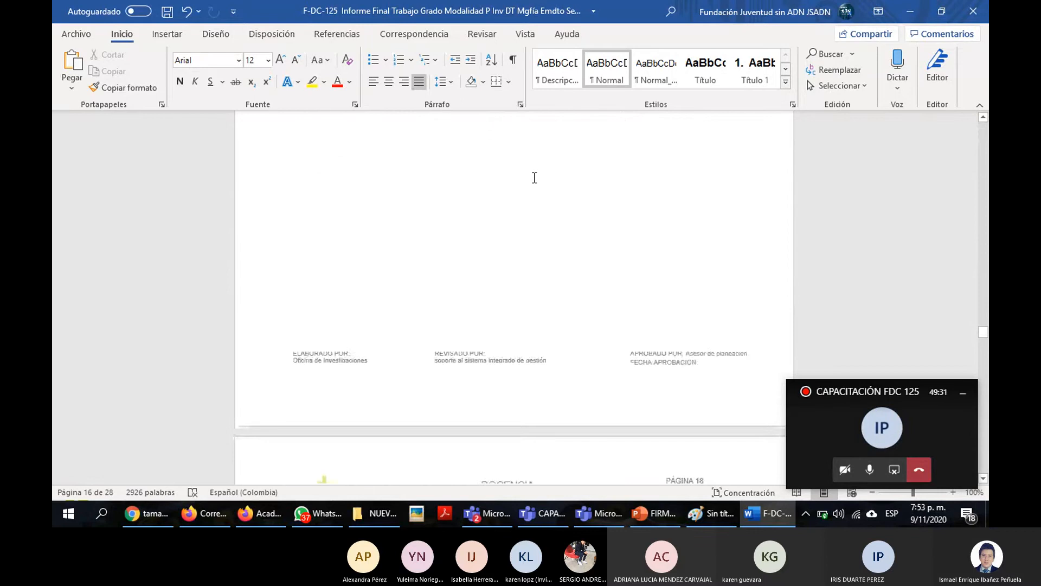
scroll(535, 178, "down", 6)
scroll(535, 177, "up", 3)
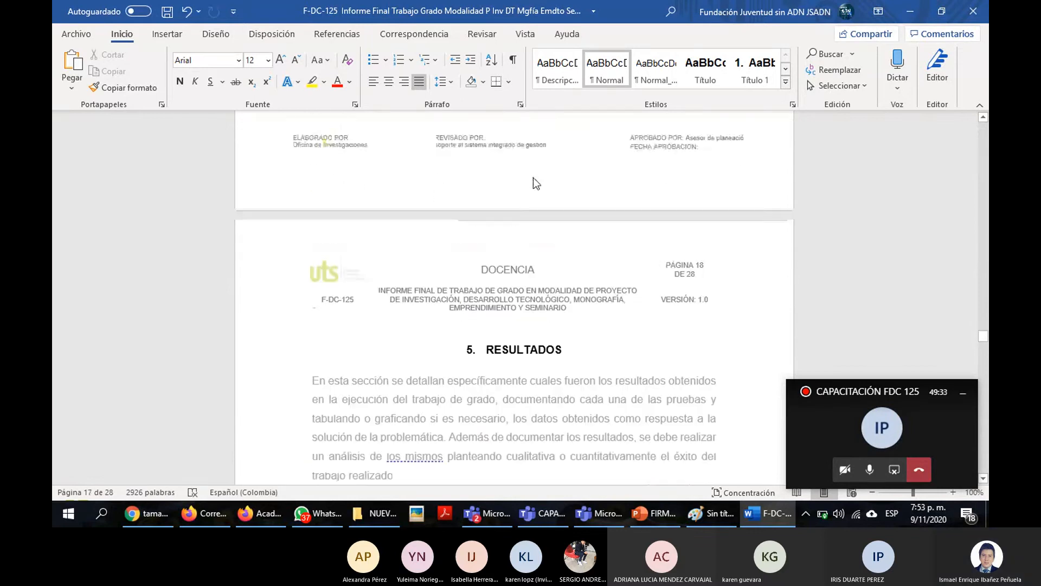
scroll(534, 178, "down", 7)
scroll(534, 177, "up", 15)
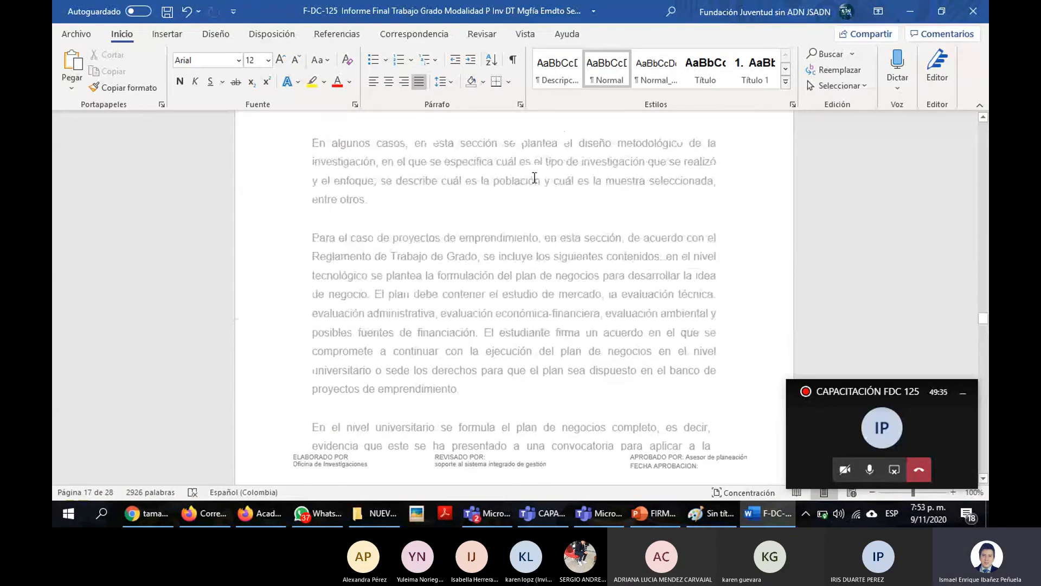
scroll(534, 178, "up", 3)
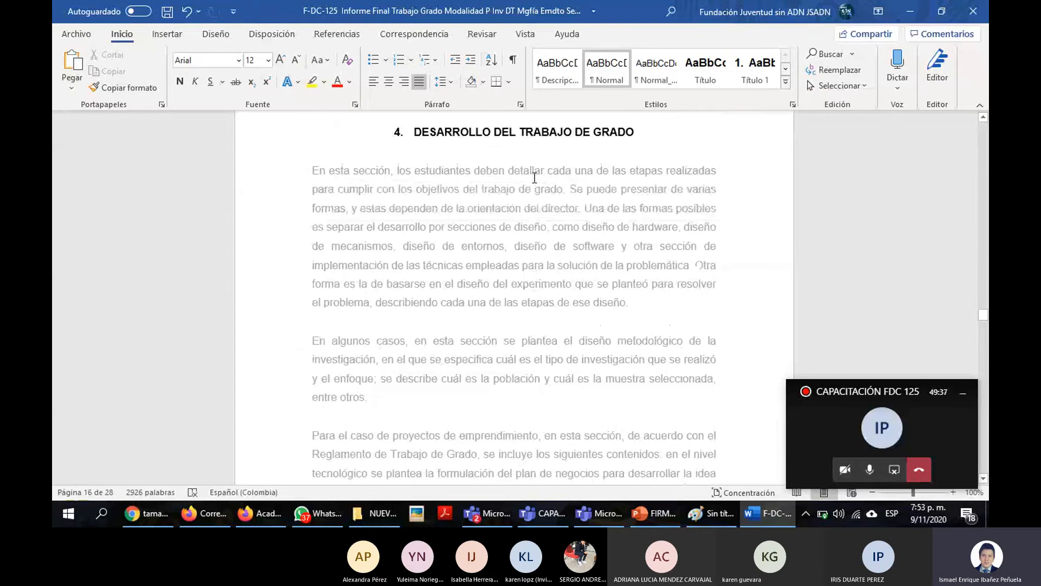
scroll(534, 178, "down", 4)
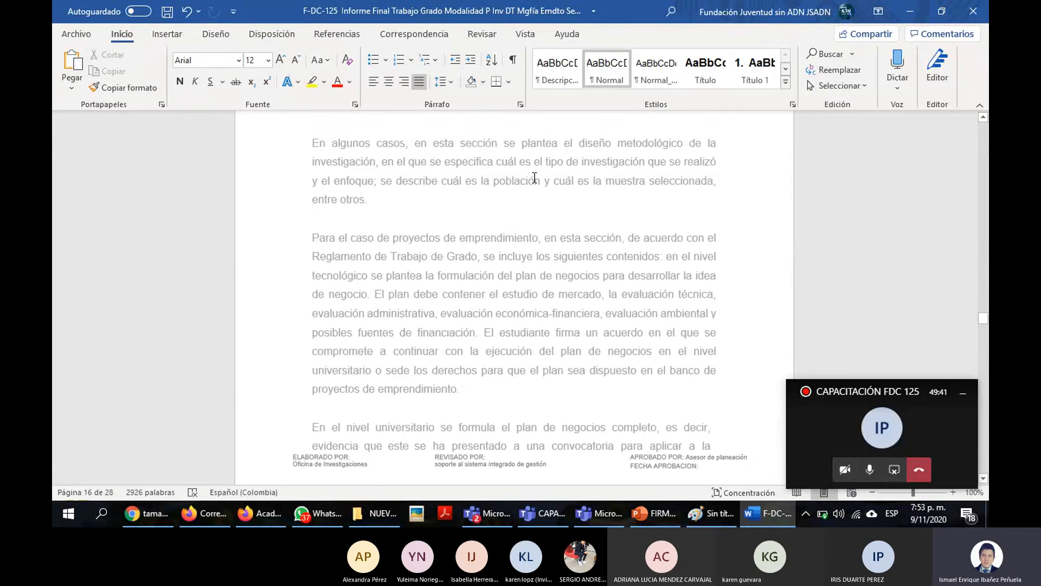
scroll(534, 177, "down", 17)
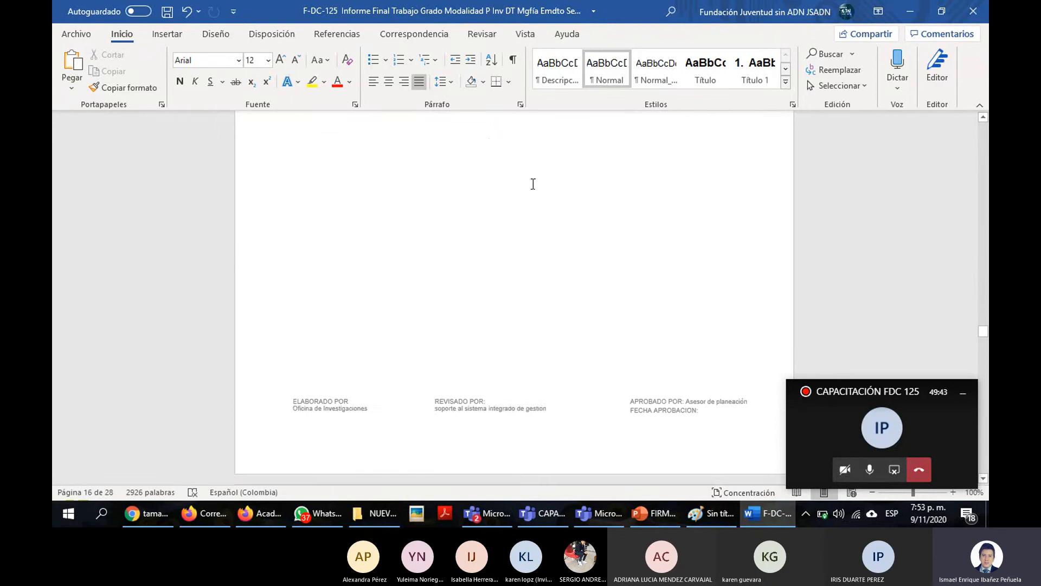
scroll(533, 185, "up", 3)
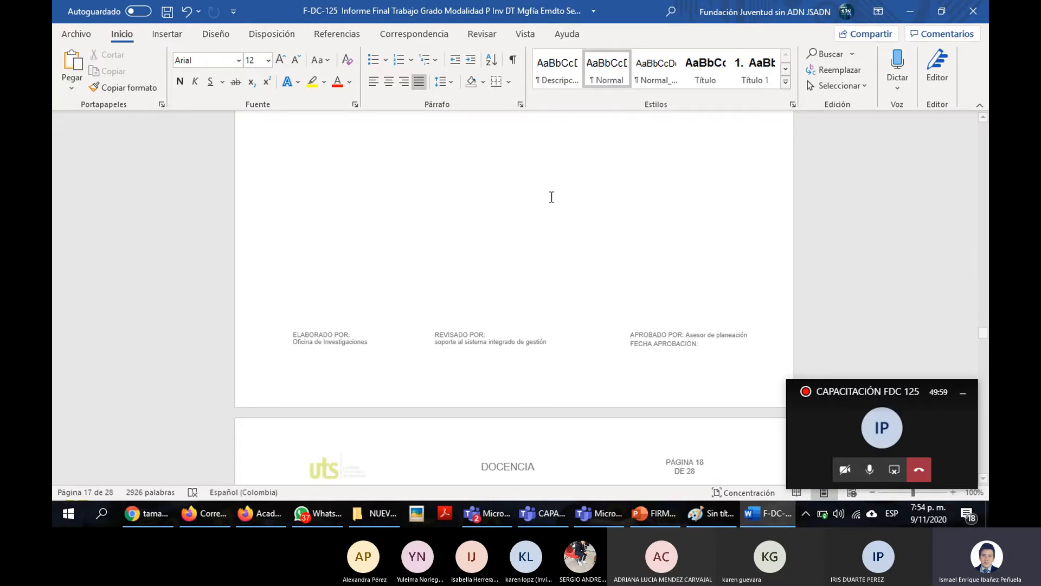
scroll(559, 202, "up", 20)
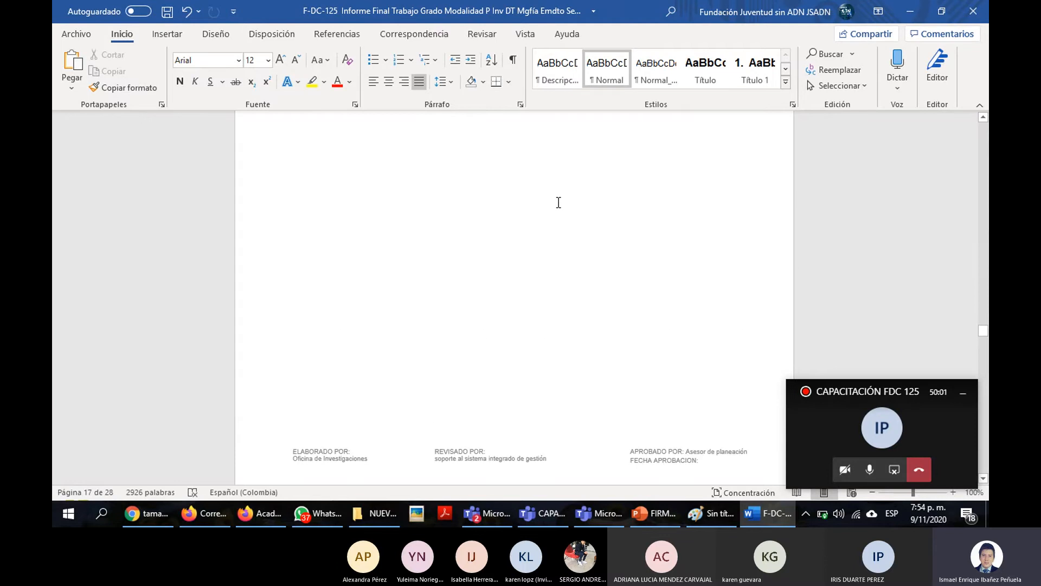
scroll(559, 202, "up", 8)
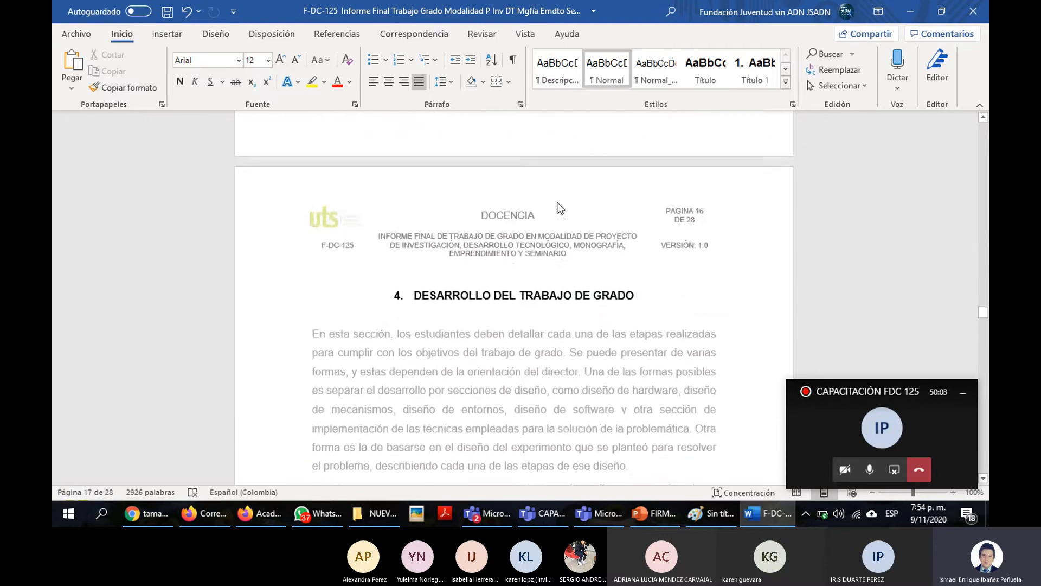
Read the instructions for documenting section 5, Resultados, and for writing section 6, Conclusiones
scroll(554, 213, "down", 15)
scroll(548, 257, "down", 18)
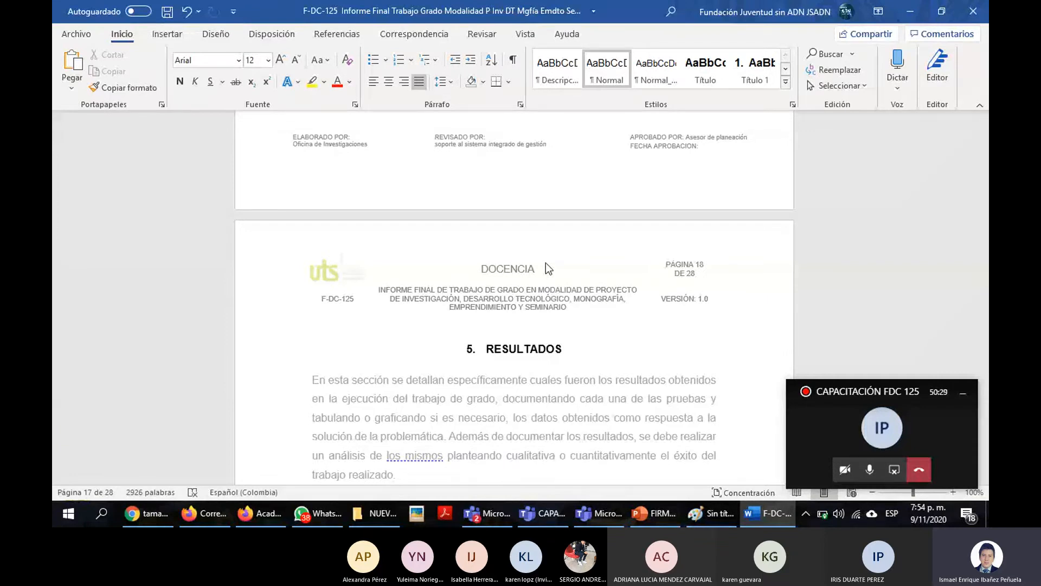
scroll(555, 357, "down", 3)
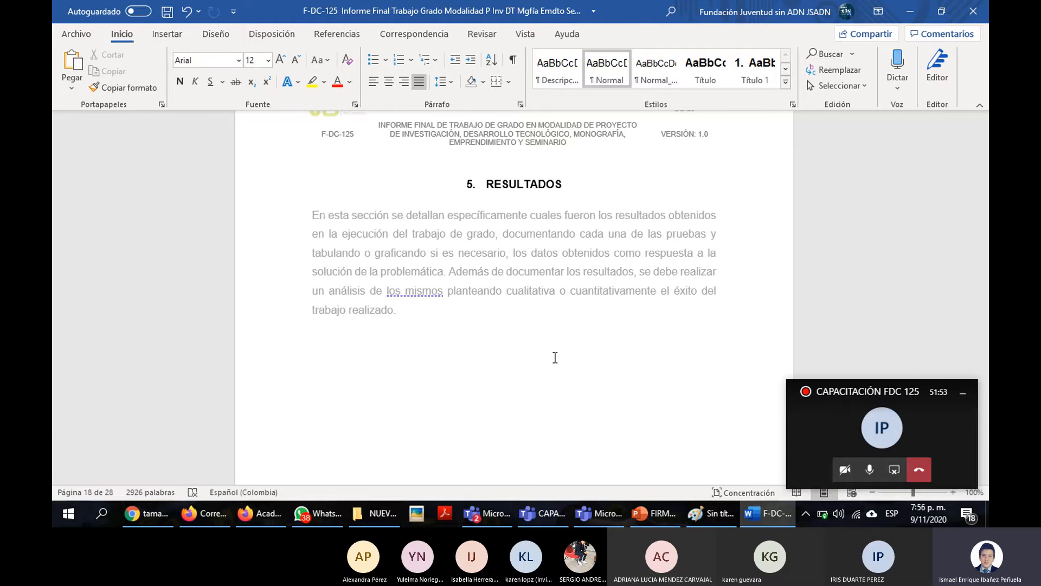
scroll(555, 357, "down", 8)
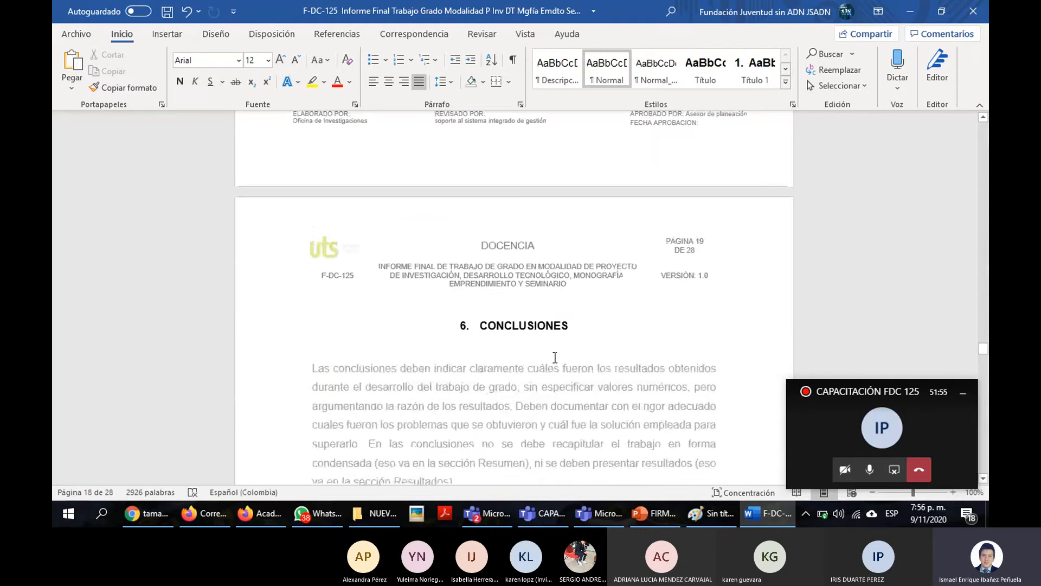
scroll(555, 357, "down", 3)
scroll(555, 357, "down", 3)
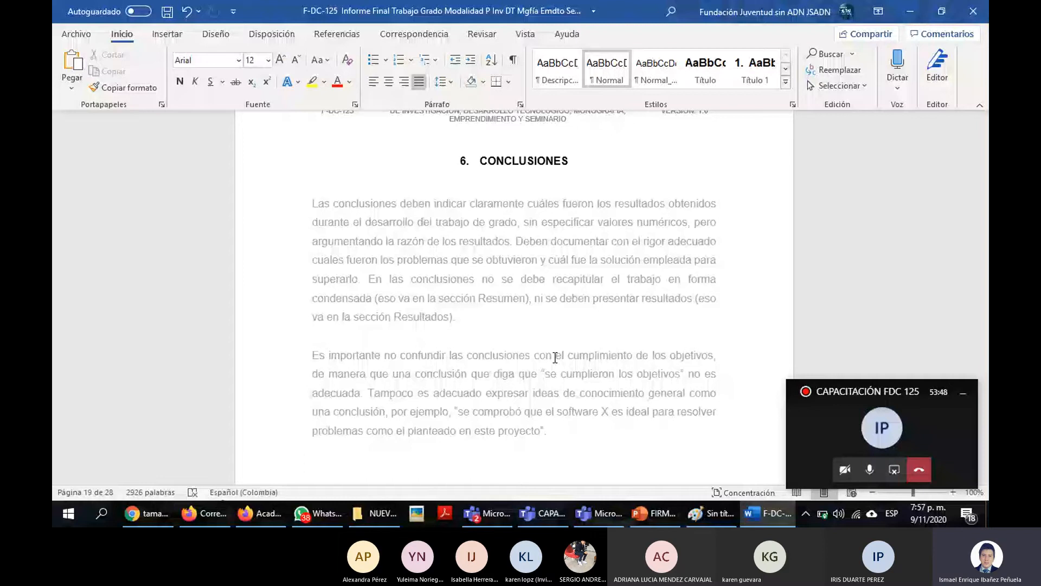
scroll(555, 357, "down", 1)
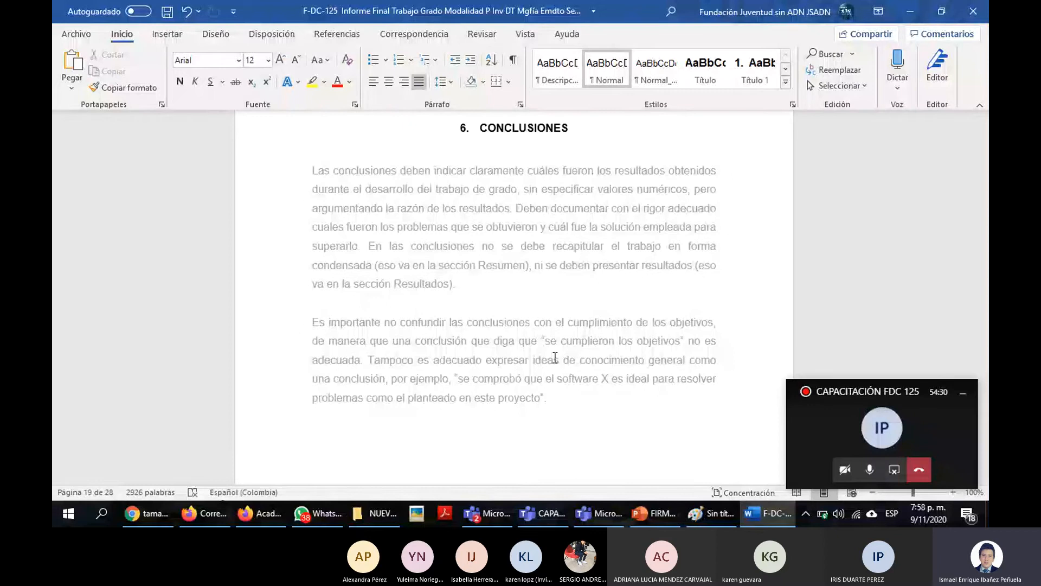
Examine the guidance in section 7, Recomendaciones, and section 8, Referencias Bibliográficas
scroll(555, 358, "down", 10)
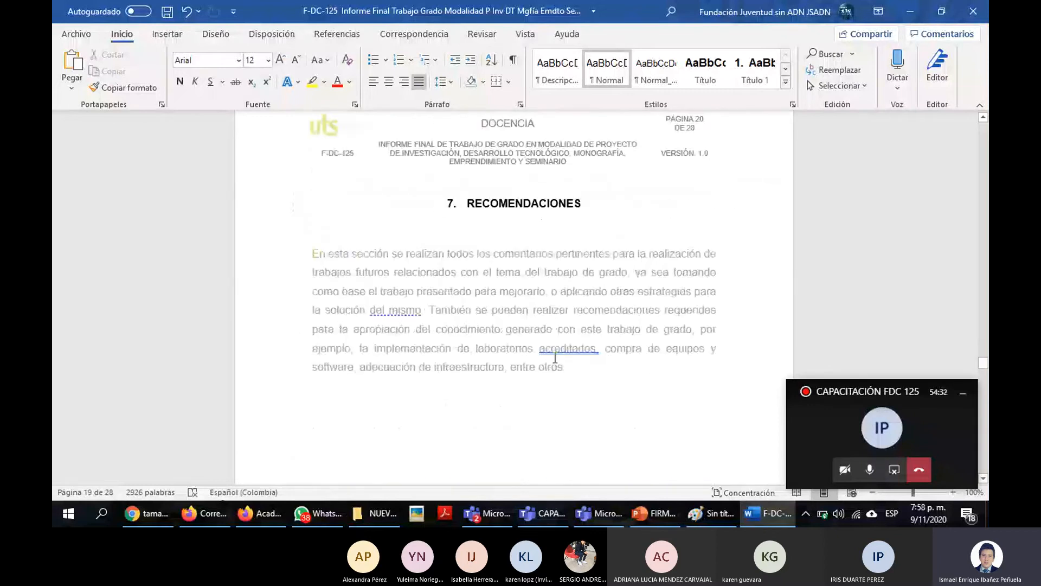
scroll(555, 358, "down", 3)
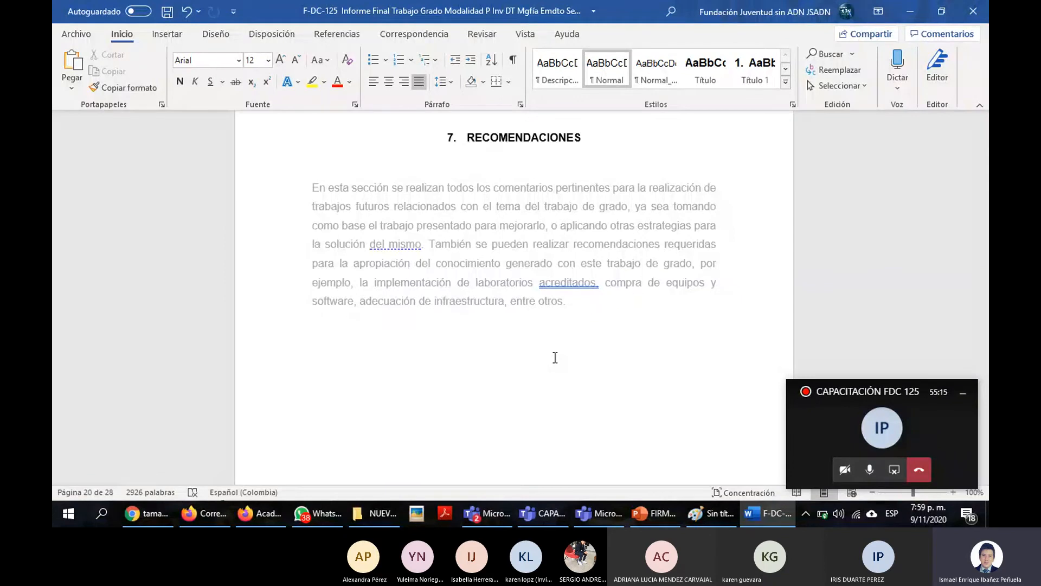
scroll(555, 357, "down", 10)
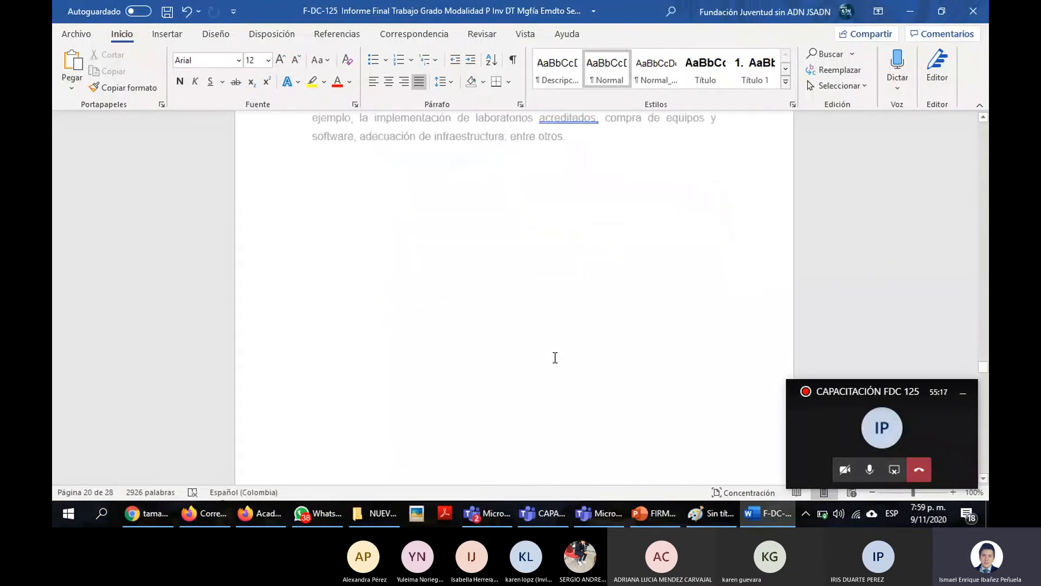
scroll(555, 357, "down", 1)
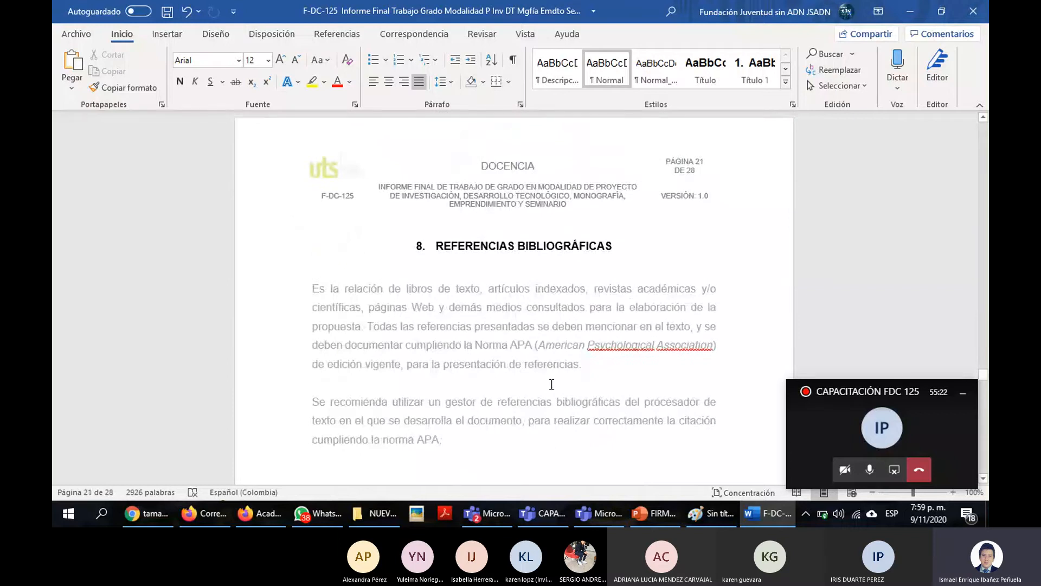
Read the instructions for section 9, Apéndices, and section 10, Anexos
scroll(456, 338, "down", 2)
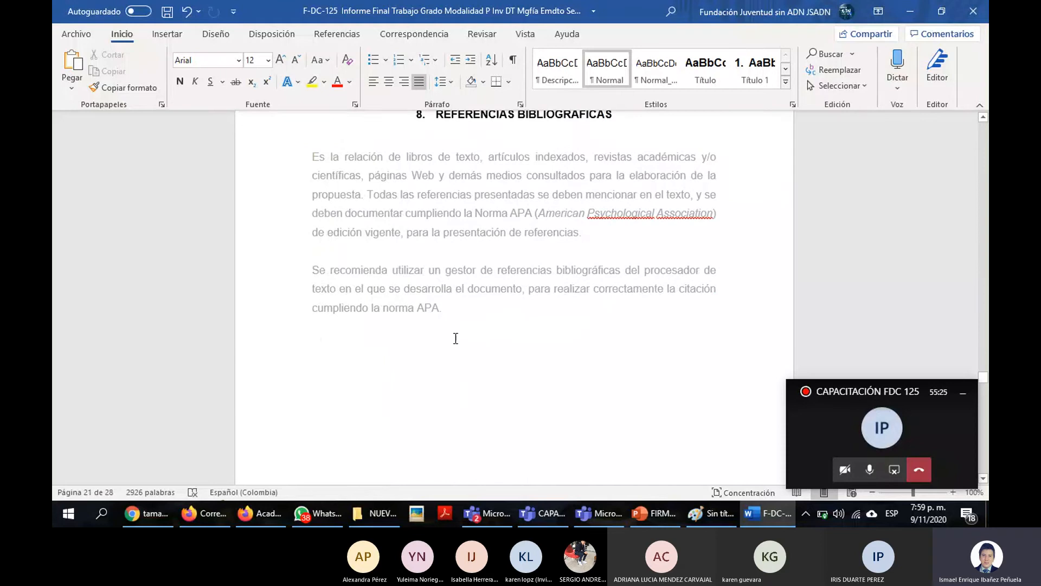
scroll(456, 338, "down", 5)
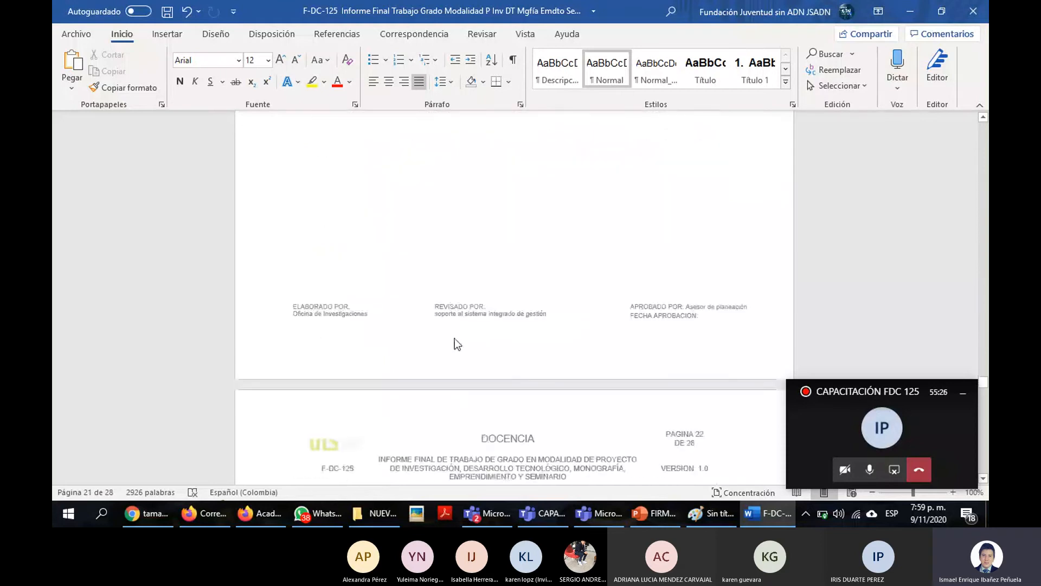
scroll(455, 338, "down", 3)
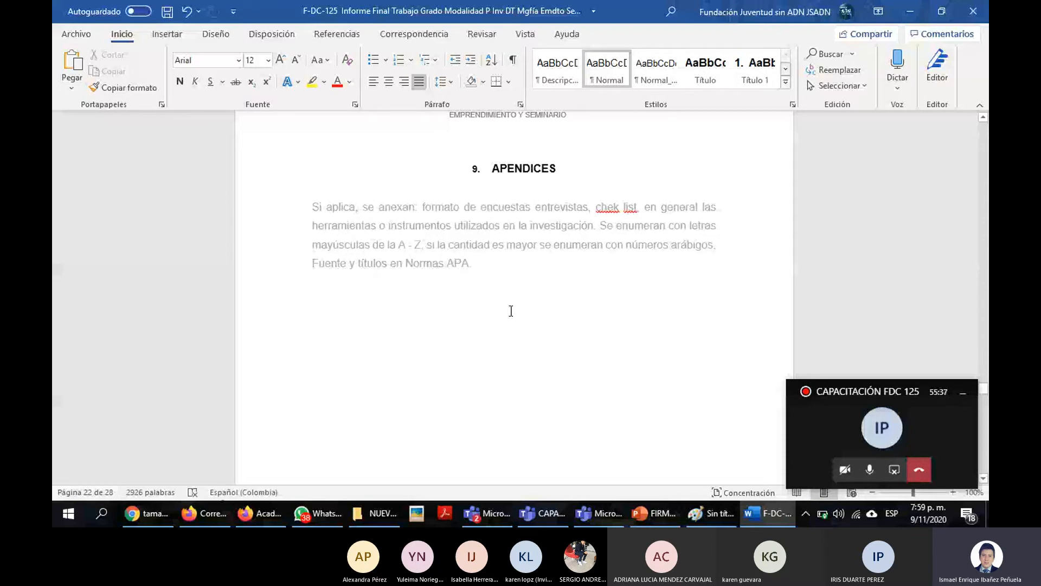
scroll(800, 309, "down", 10)
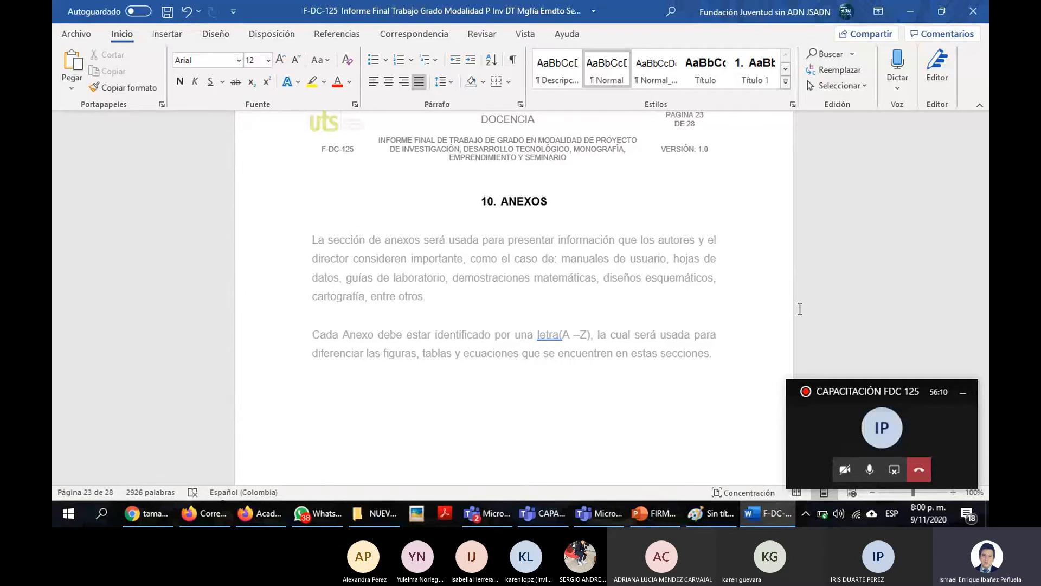
Examine the Instructivo General for its format rules on style, paper size, margins, indentation, font, tables, figures and grey template text
scroll(800, 308, "down", 15)
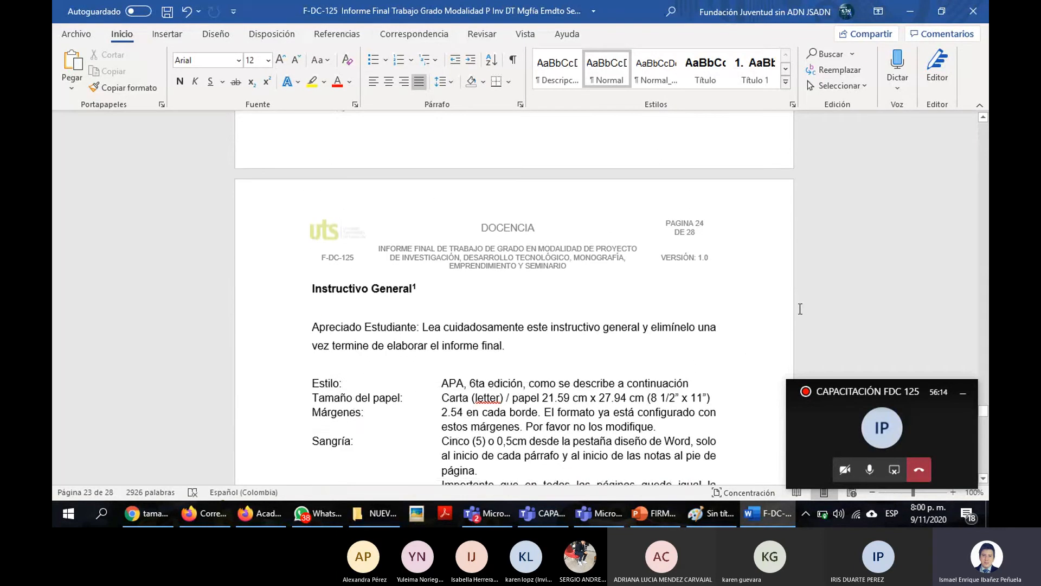
scroll(800, 309, "down", 3)
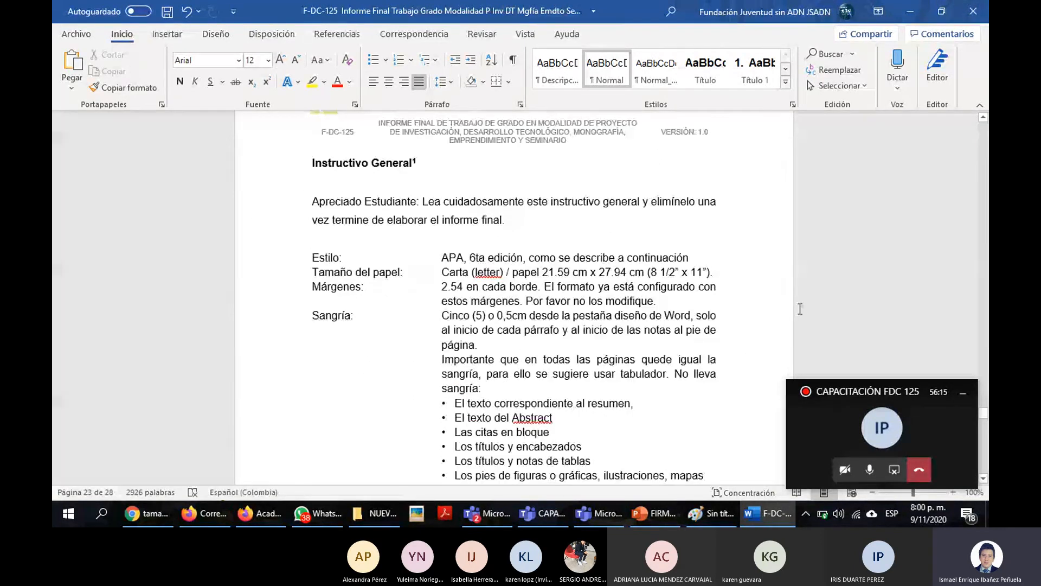
scroll(608, 239, "down", 1)
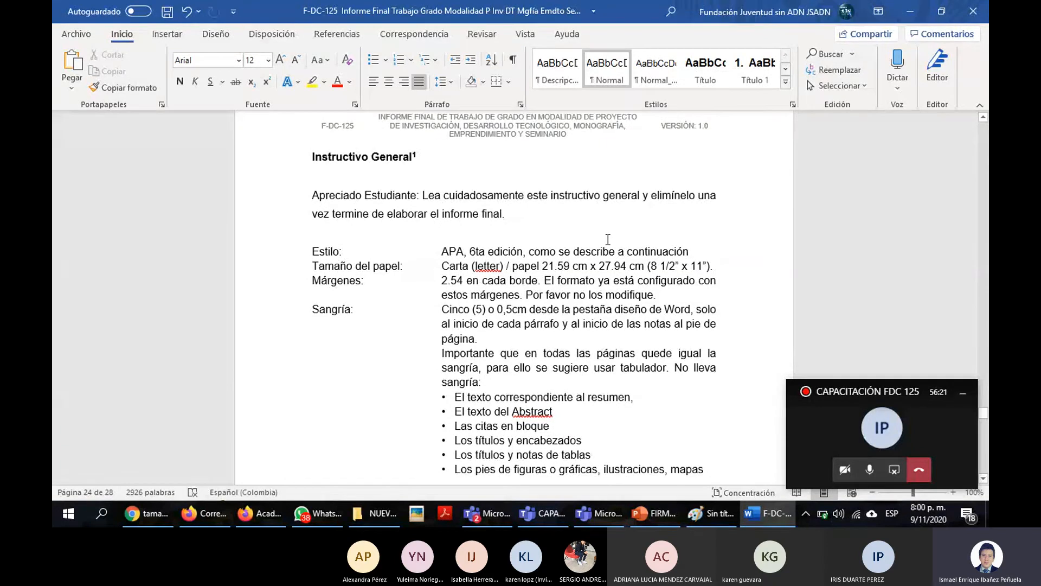
scroll(608, 239, "down", 1)
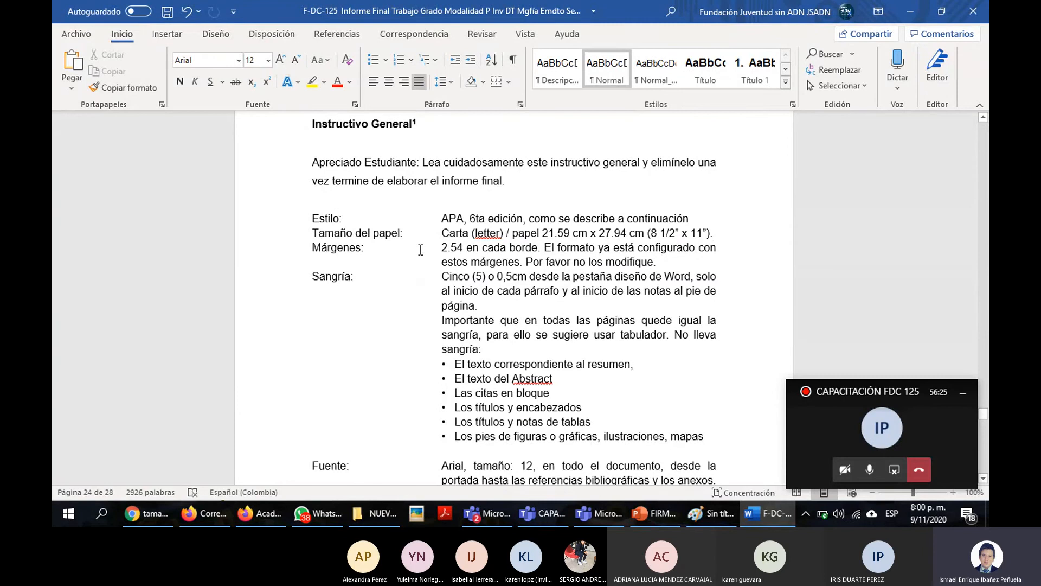
scroll(420, 249, "down", 8)
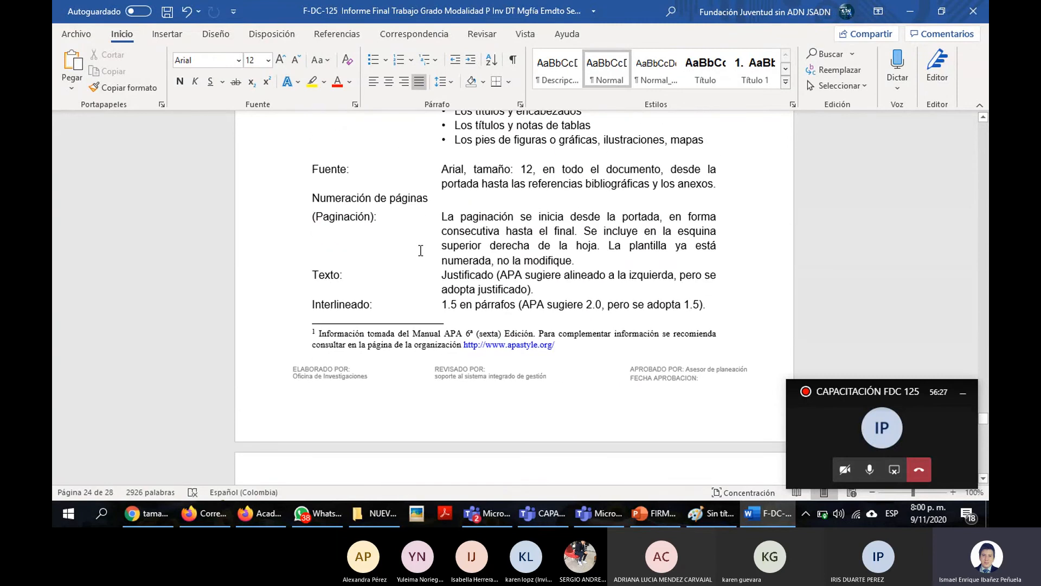
scroll(420, 250, "down", 15)
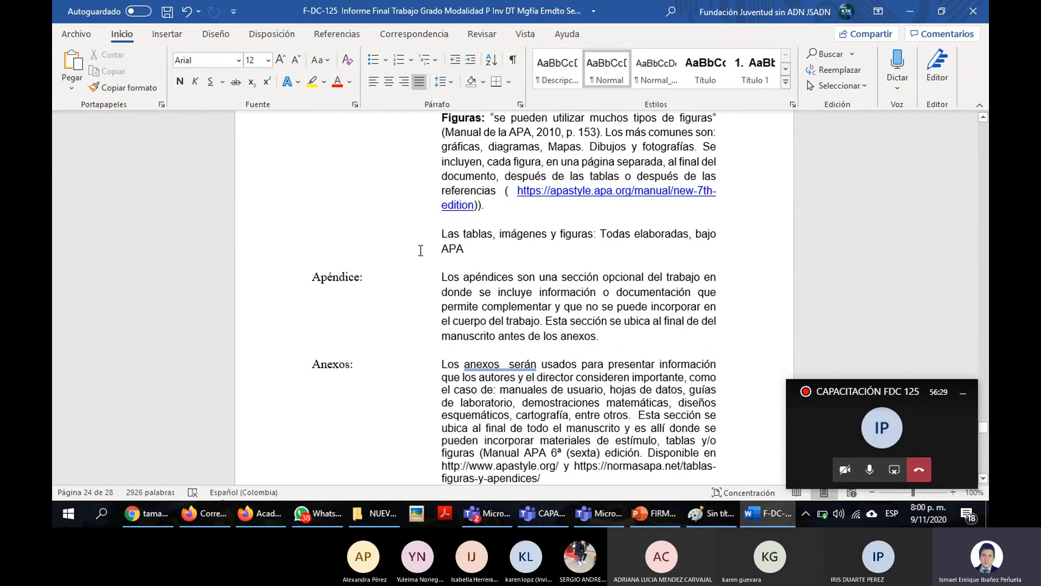
scroll(419, 251, "down", 5)
scroll(418, 251, "down", 12)
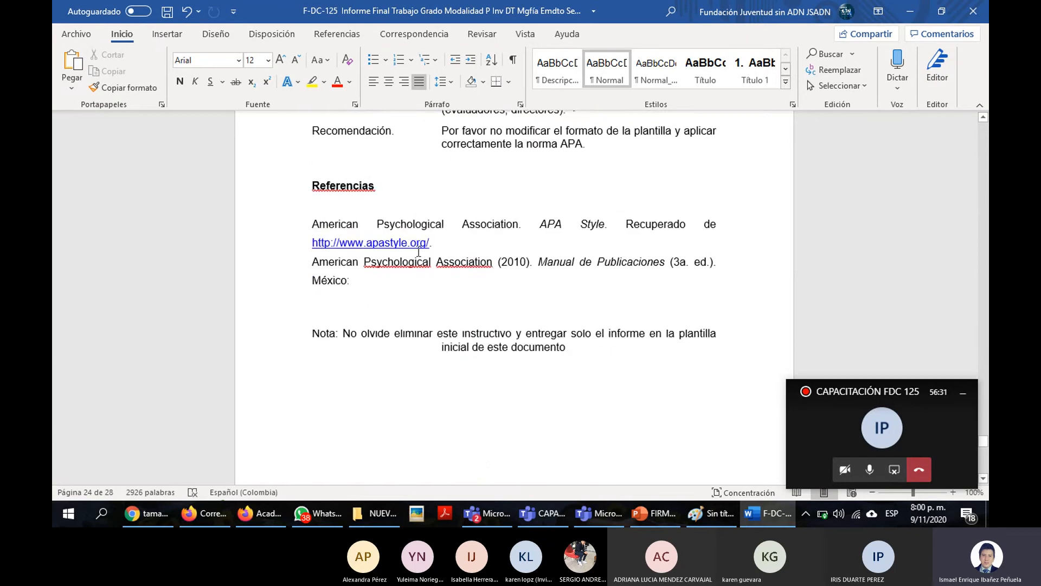
Look over the Ayudas para la presentación del documento section with its table example, and stop sharing the screen in the meeting
scroll(418, 252, "down", 1)
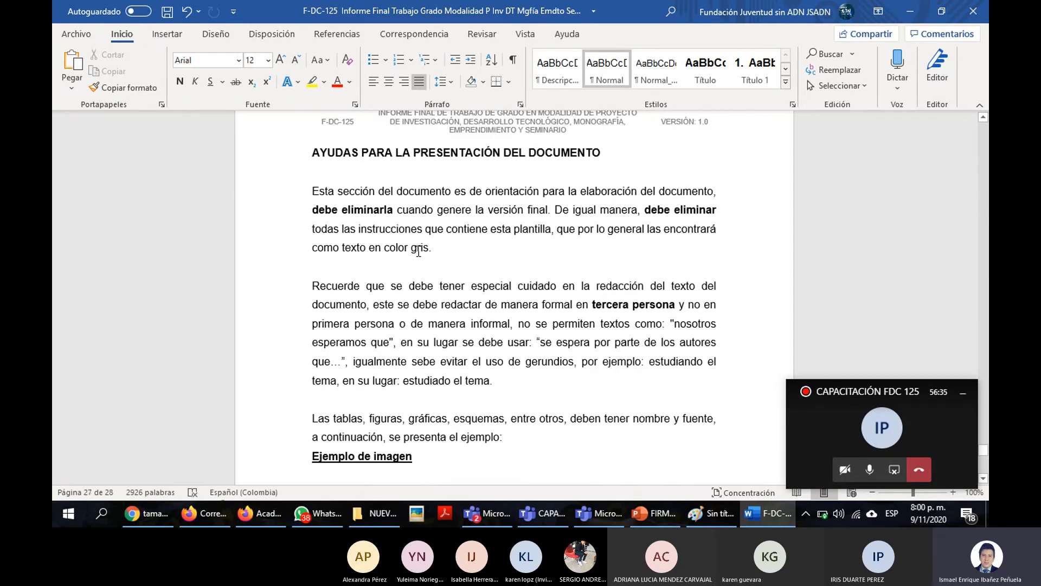
scroll(418, 251, "down", 20)
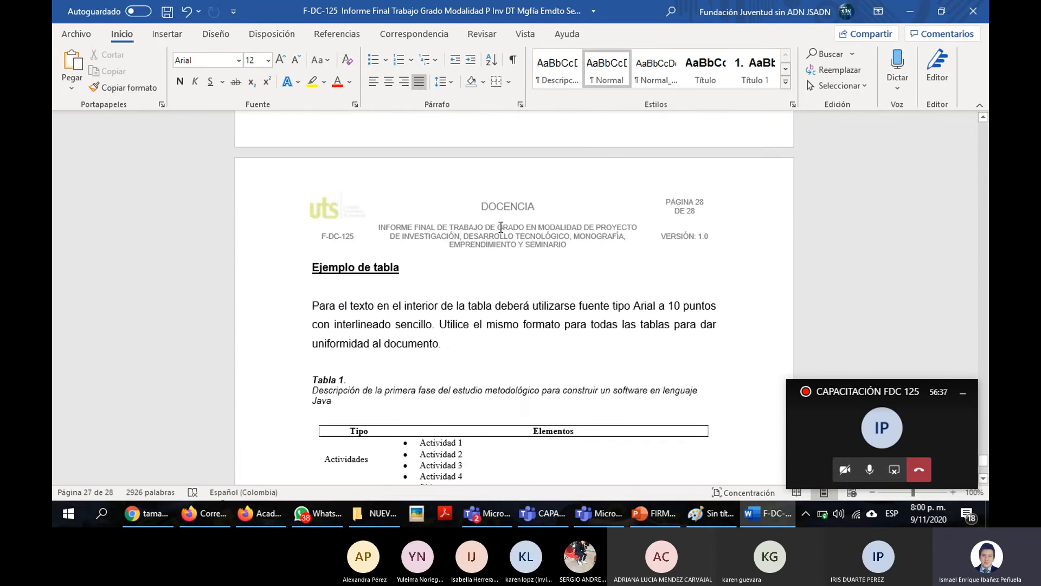
scroll(501, 227, "down", 7)
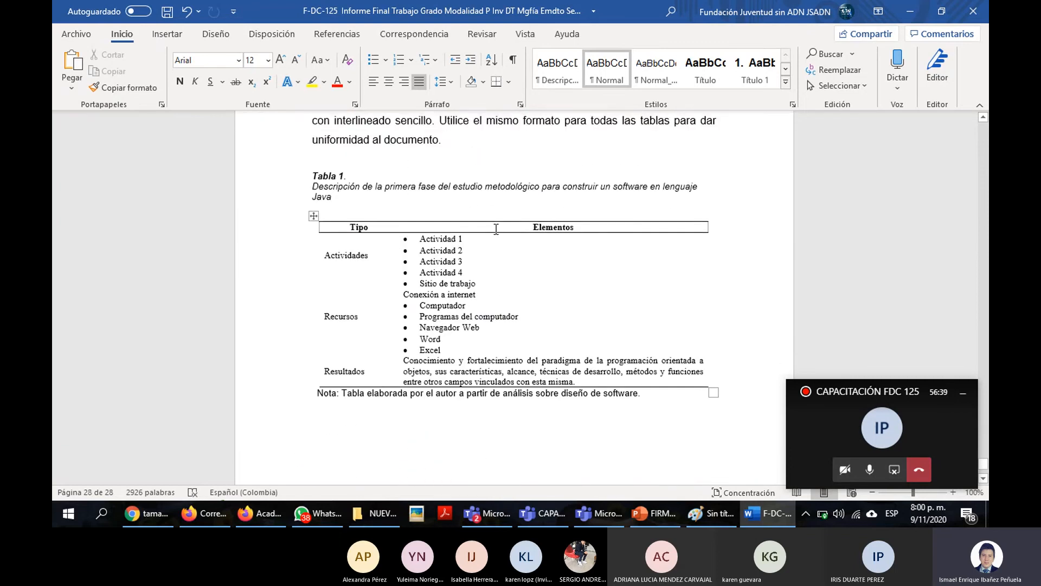
scroll(549, 233, "down", 6)
scroll(549, 236, "up", 10)
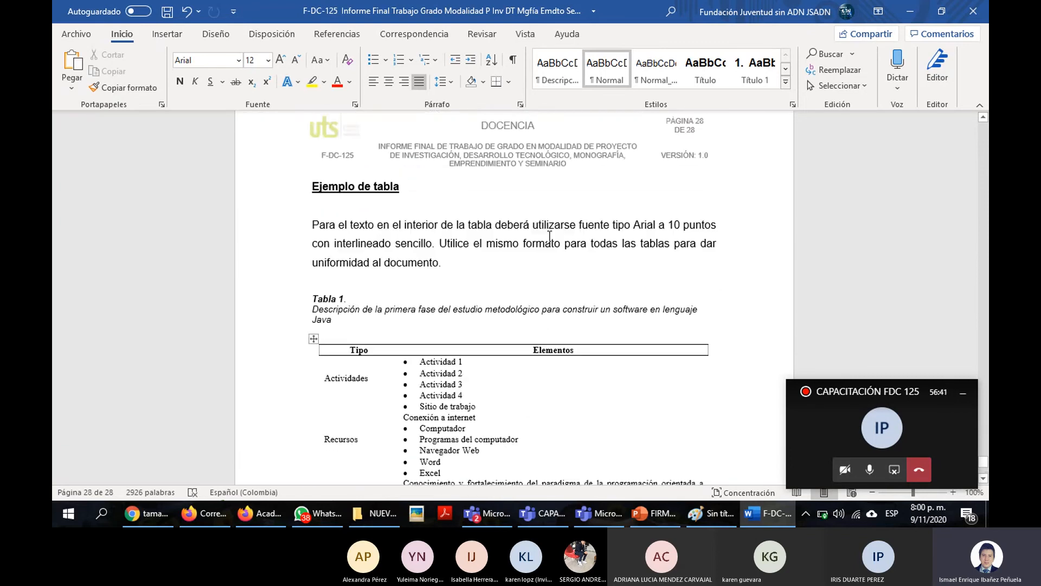
scroll(549, 237, "up", 20)
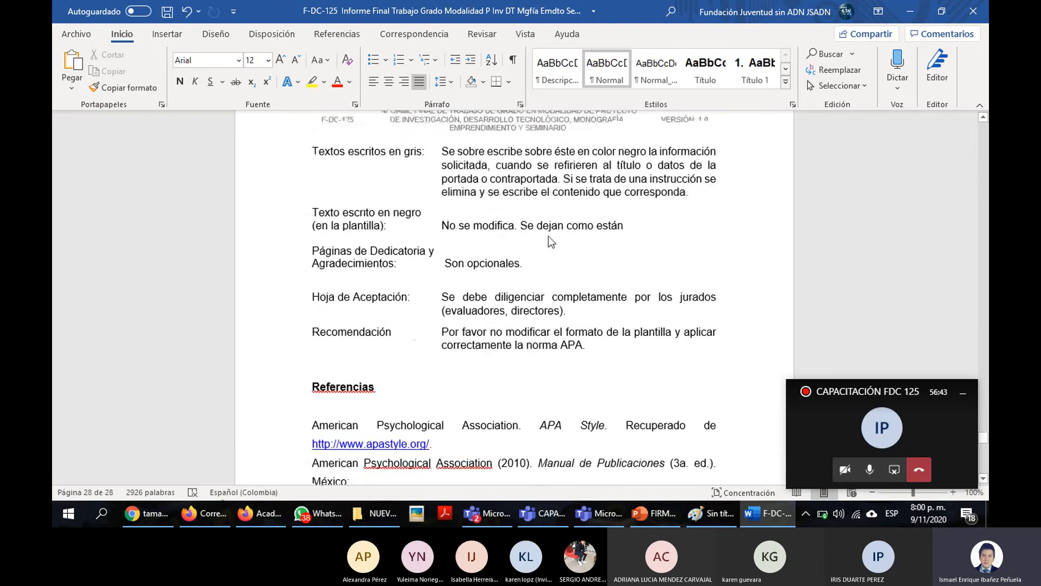
scroll(549, 237, "up", 10)
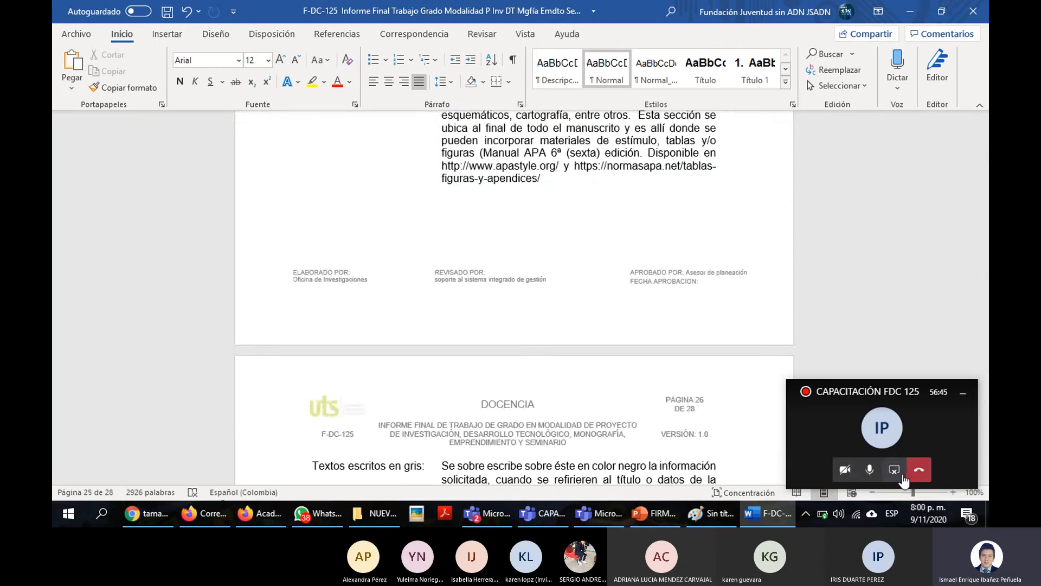
left_click(902, 476)
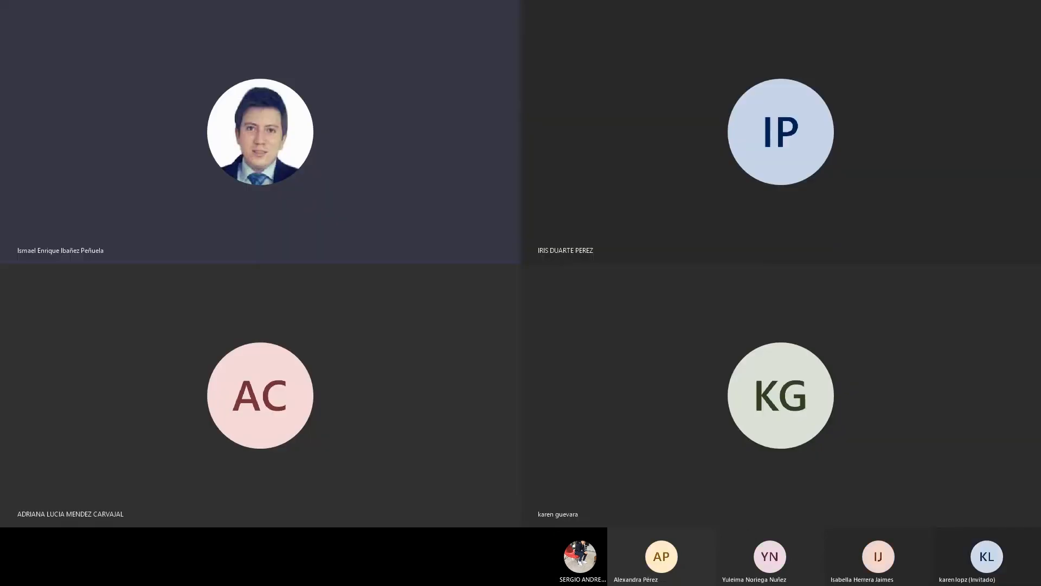
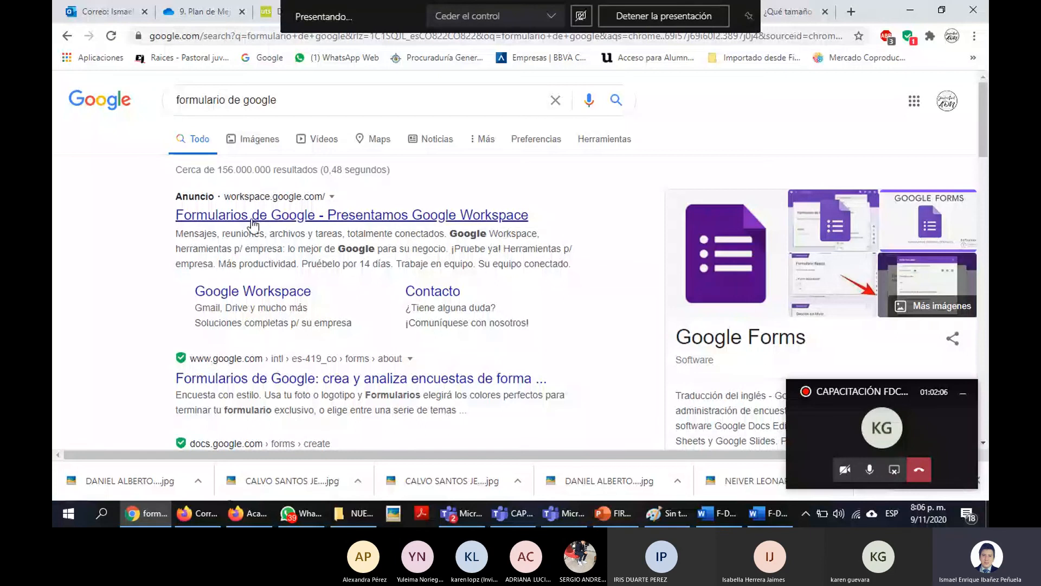
left_click(252, 217)
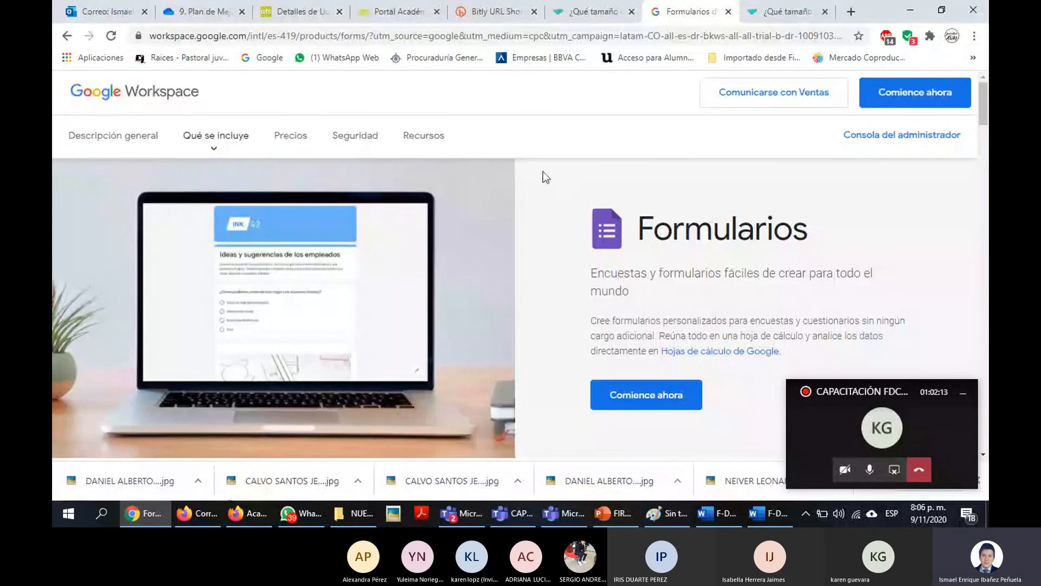
scroll(688, 358, "down", 3)
scroll(678, 352, "up", 3)
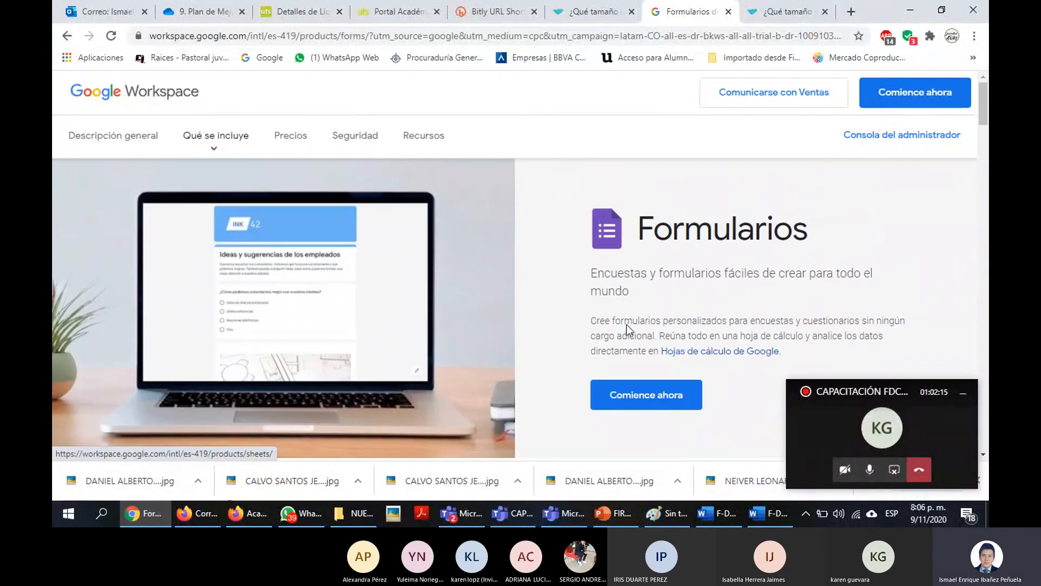
scroll(700, 314, "down", 3)
scroll(699, 277, "down", 3)
scroll(684, 290, "up", 5)
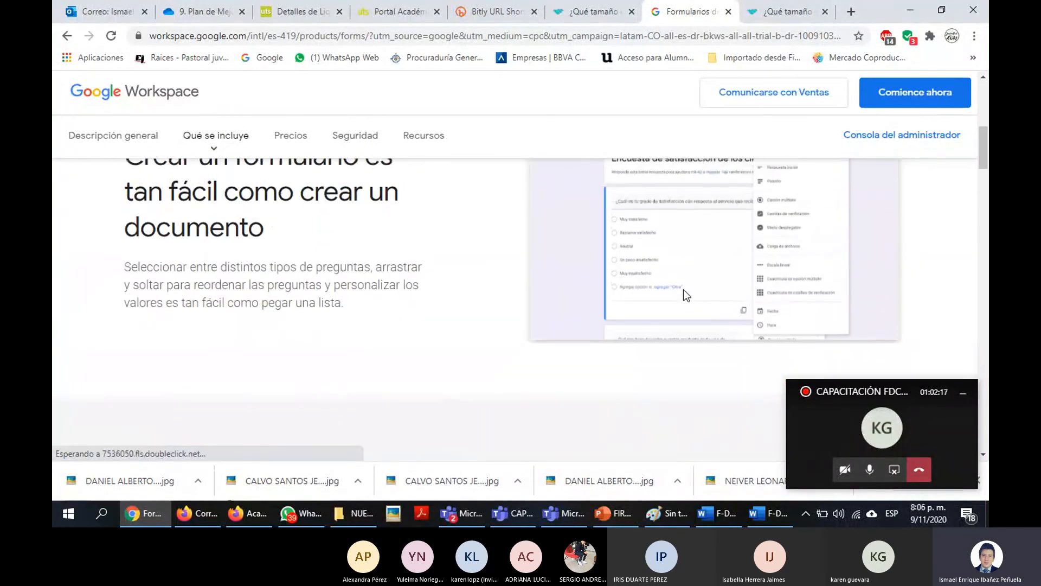
scroll(684, 288, "down", 3)
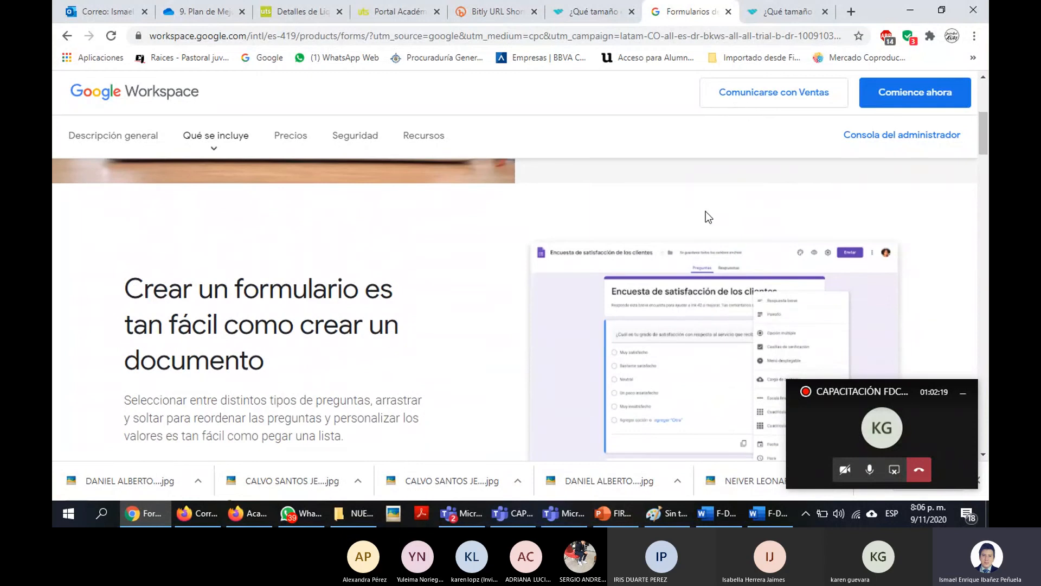
scroll(960, 81, "up", 3)
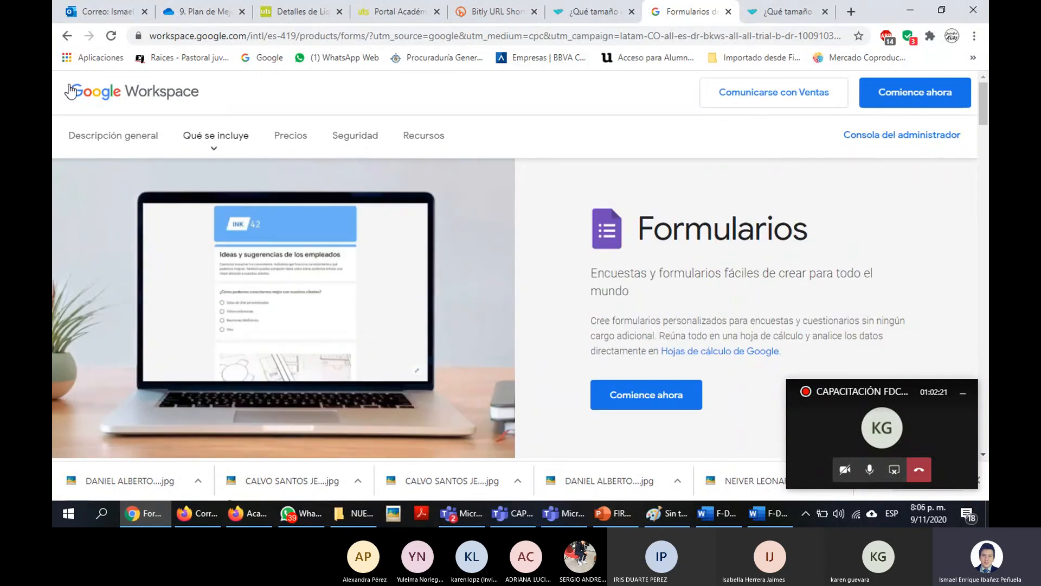
left_click(66, 41)
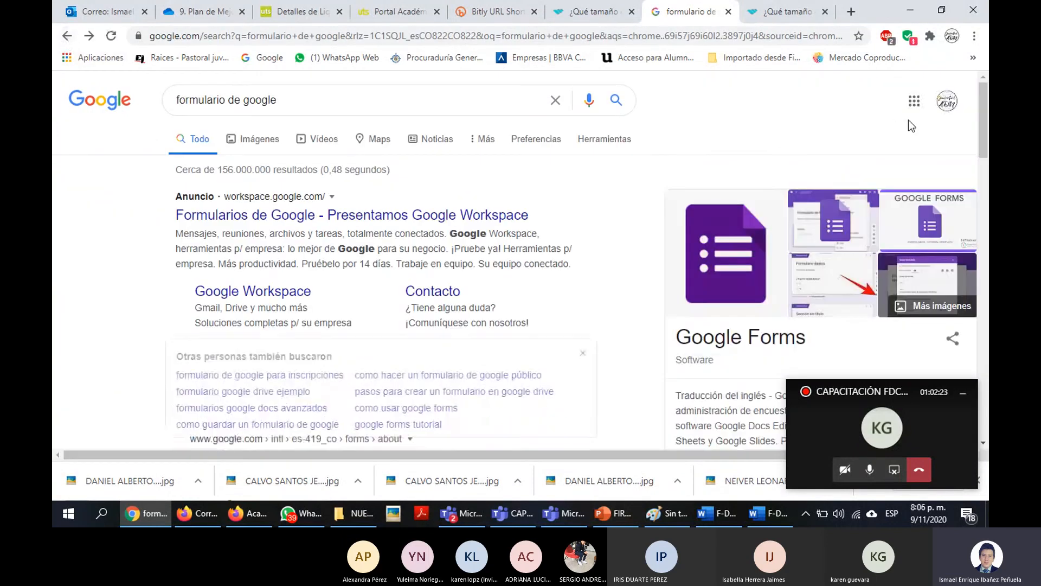
Open Google Drive from the Google apps and create a new blank Google Form in Mi unidad
left_click(913, 109)
scroll(863, 233, "down", 3)
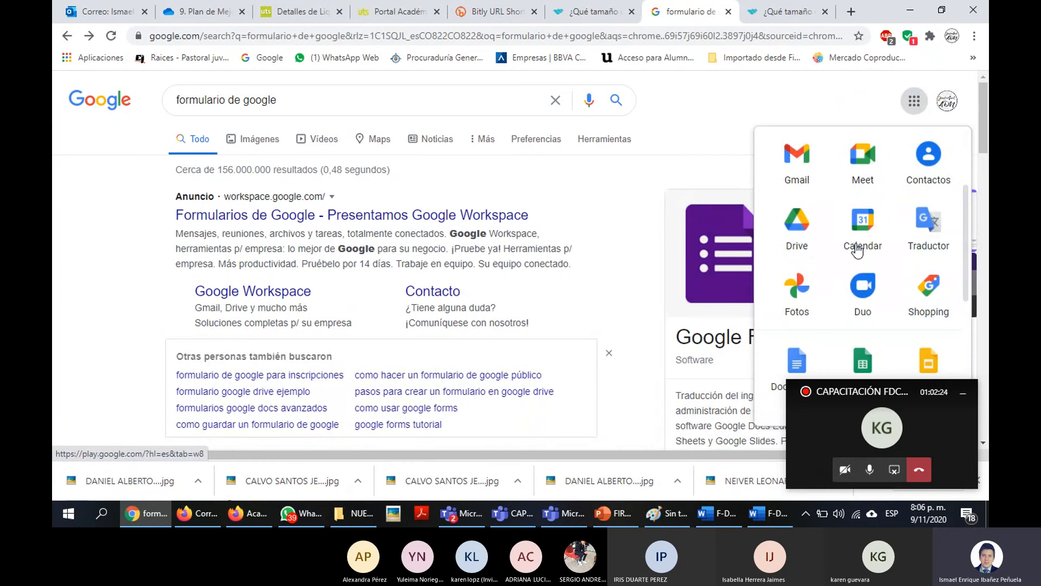
left_click(803, 239)
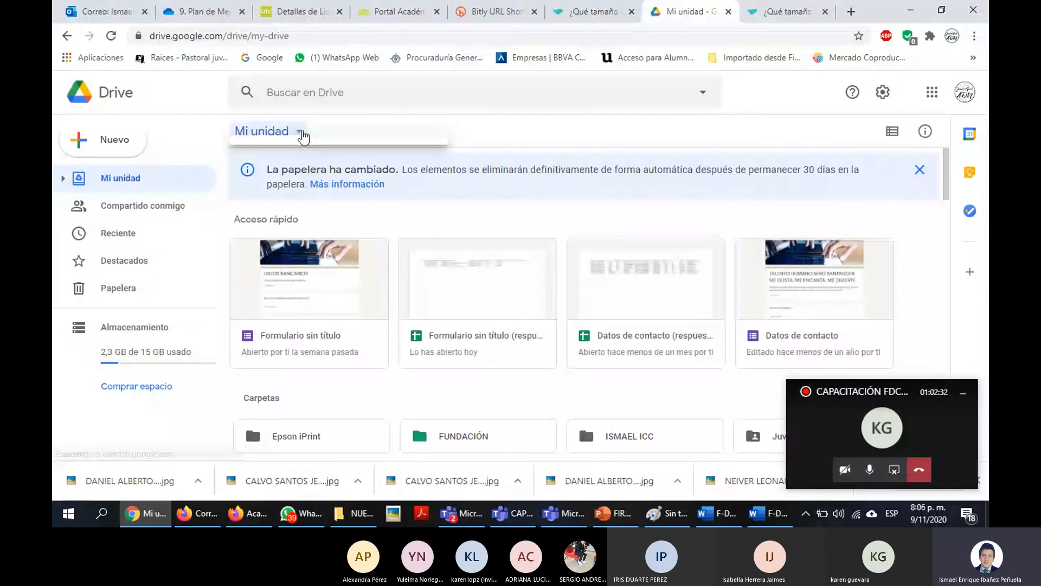
left_click(297, 133)
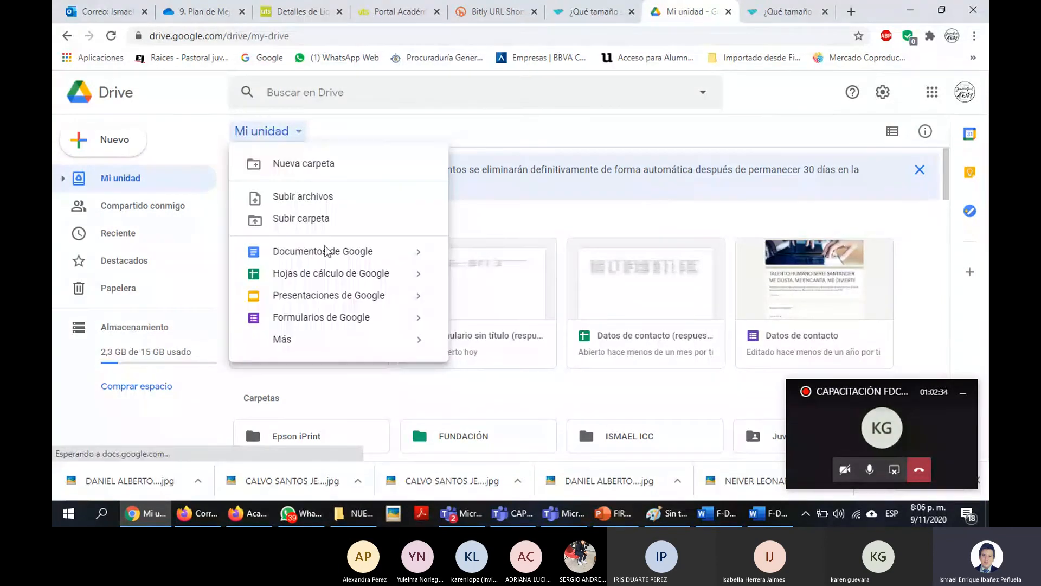
left_click(366, 324)
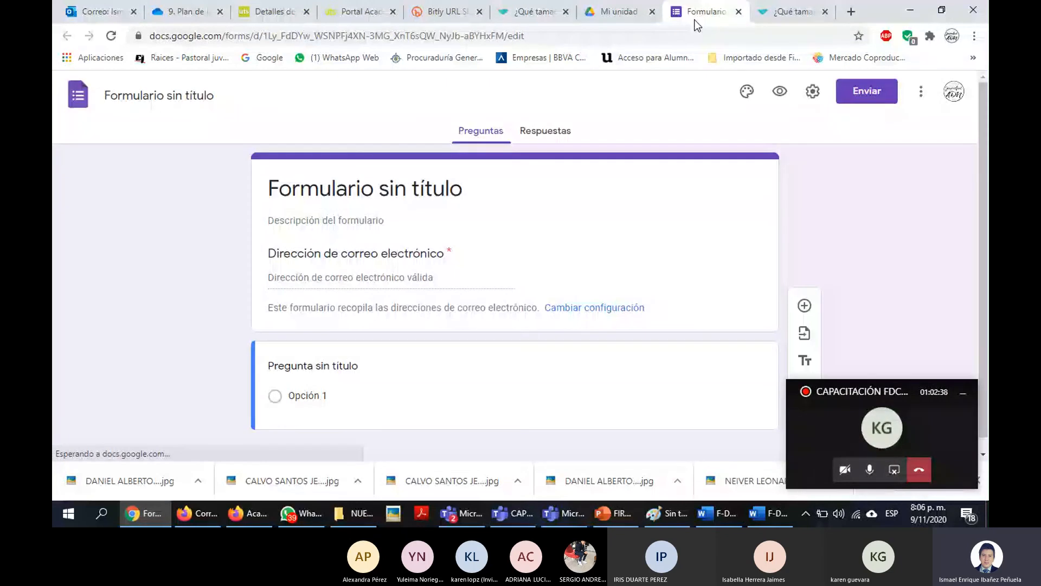
Go back to Mi unidad in Drive and review the kinds of files that can be created there, including Formularios de Google
left_click(618, 11)
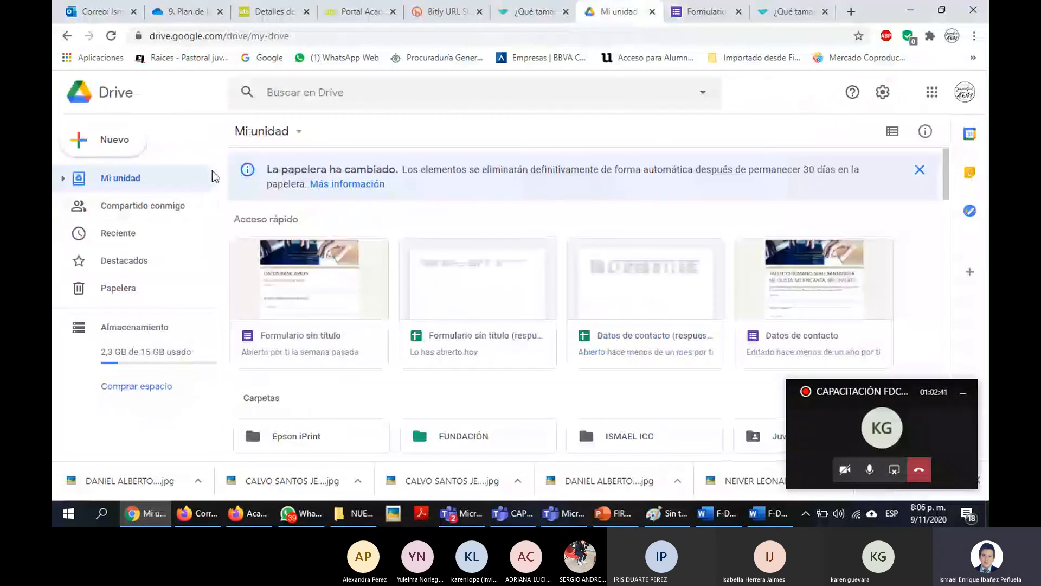
left_click(273, 132)
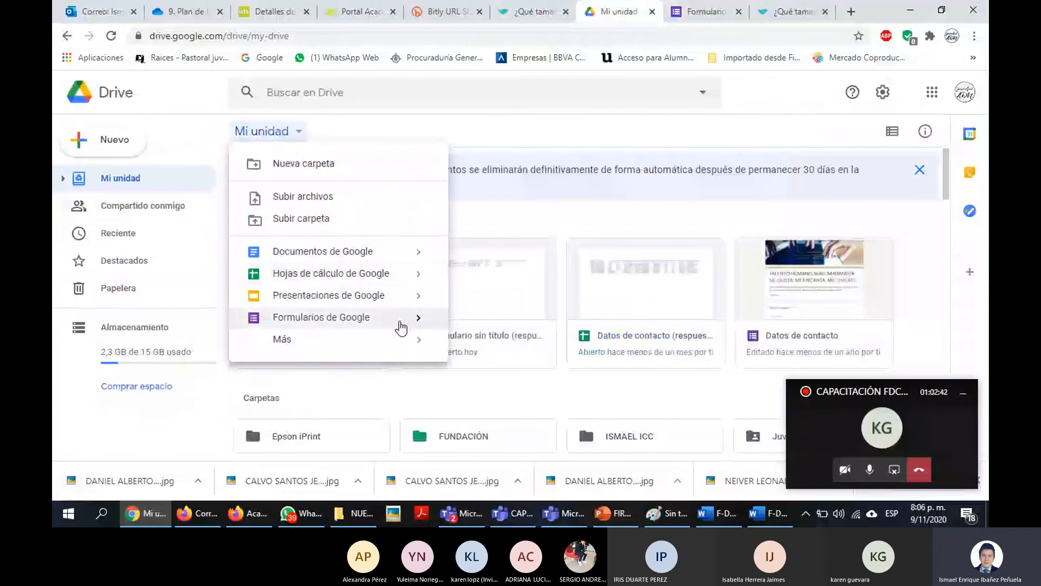
mouse_move(390, 350)
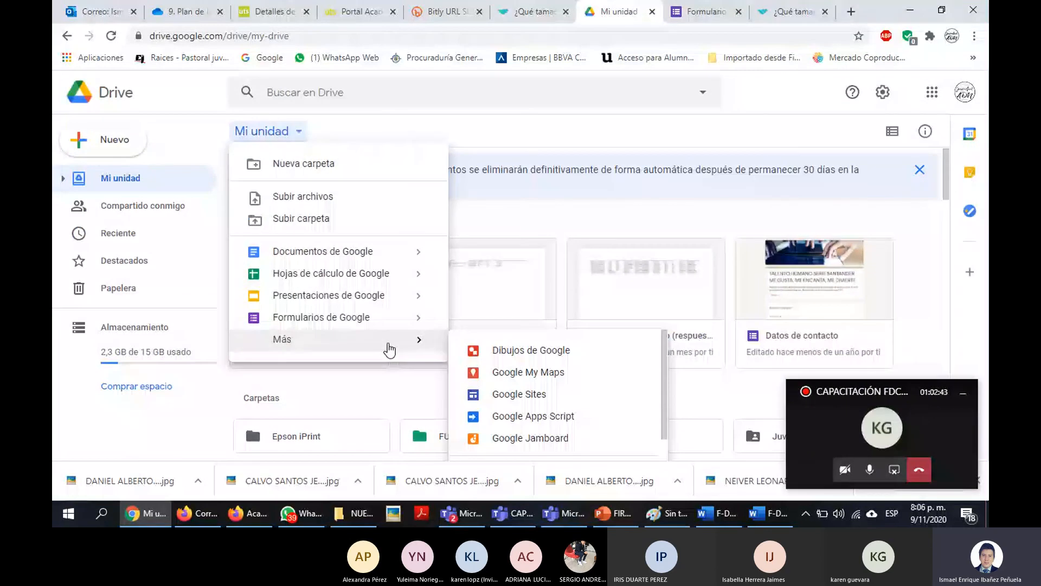
left_click(642, 216)
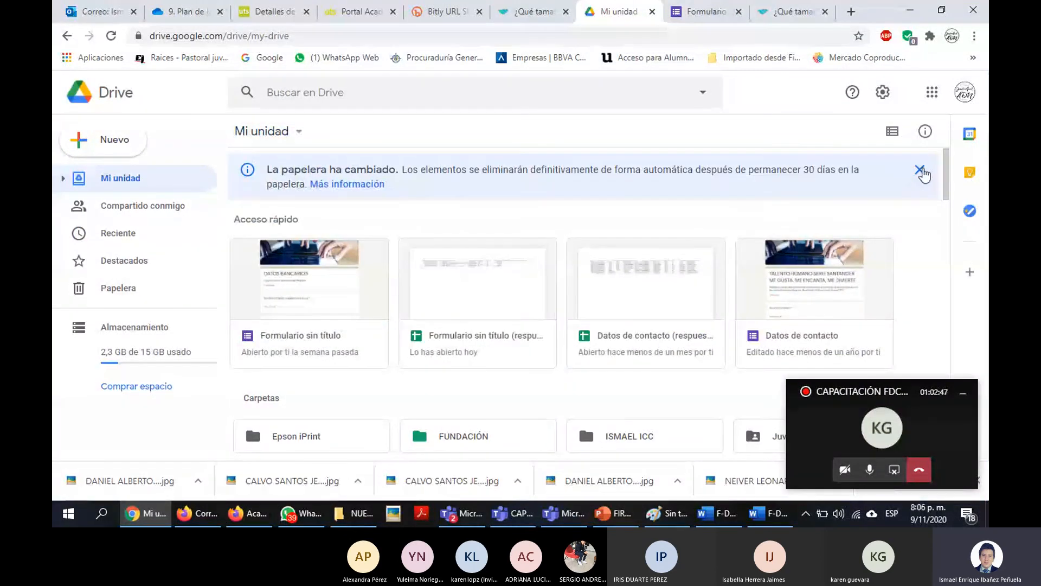
Dismiss the trash notice in Drive and look through the files in Mi unidad for the Encuesta sobre Maketing Digital form
left_click(921, 171)
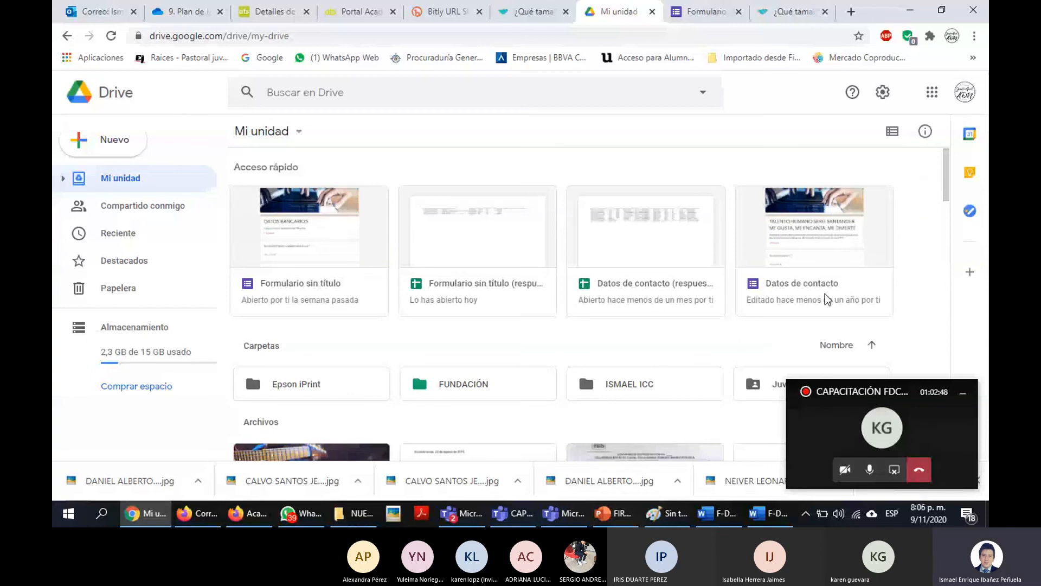
scroll(288, 319, "down", 5)
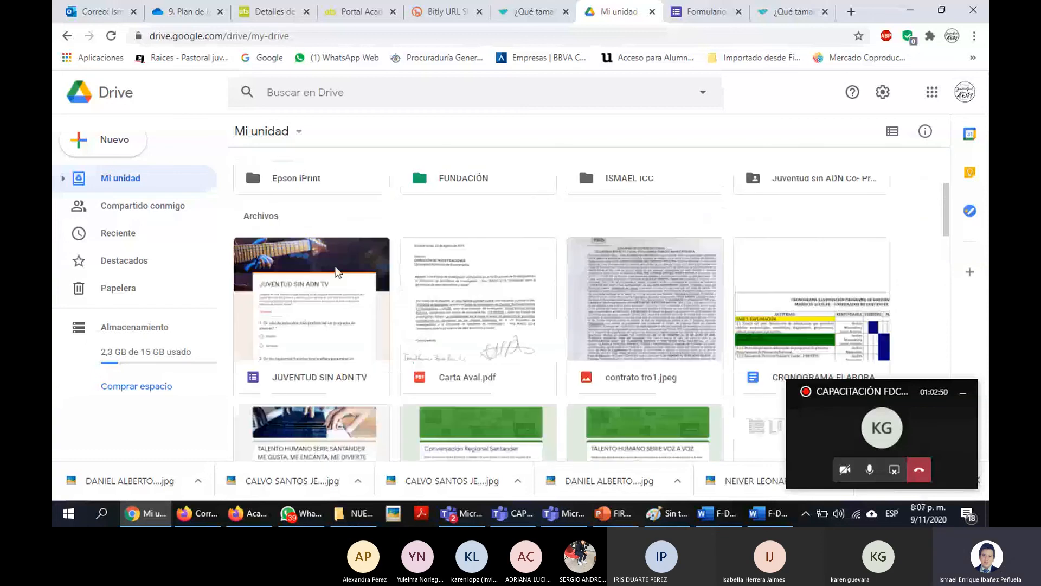
scroll(337, 222, "down", 2)
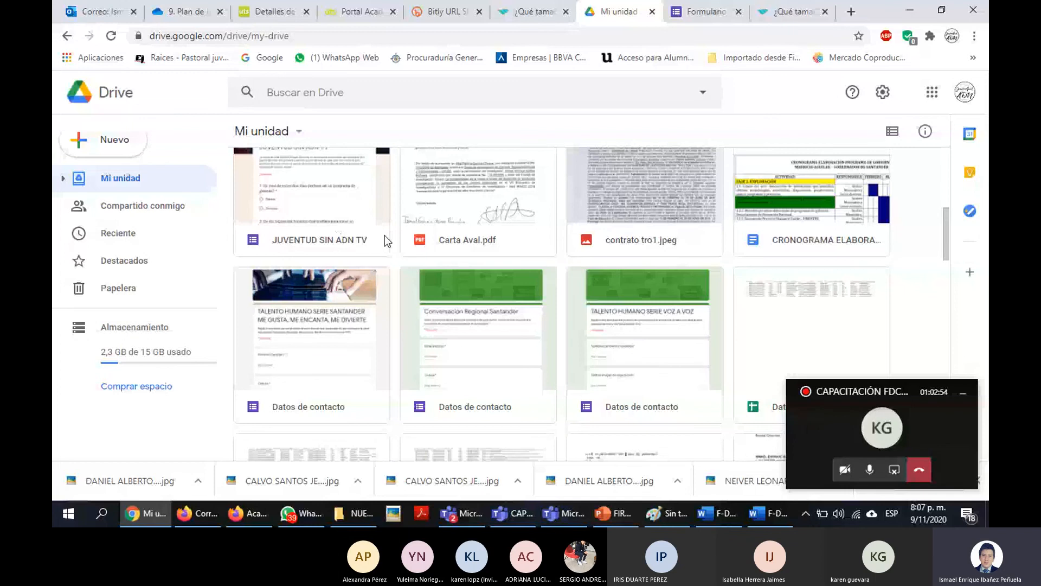
scroll(554, 273, "down", 1)
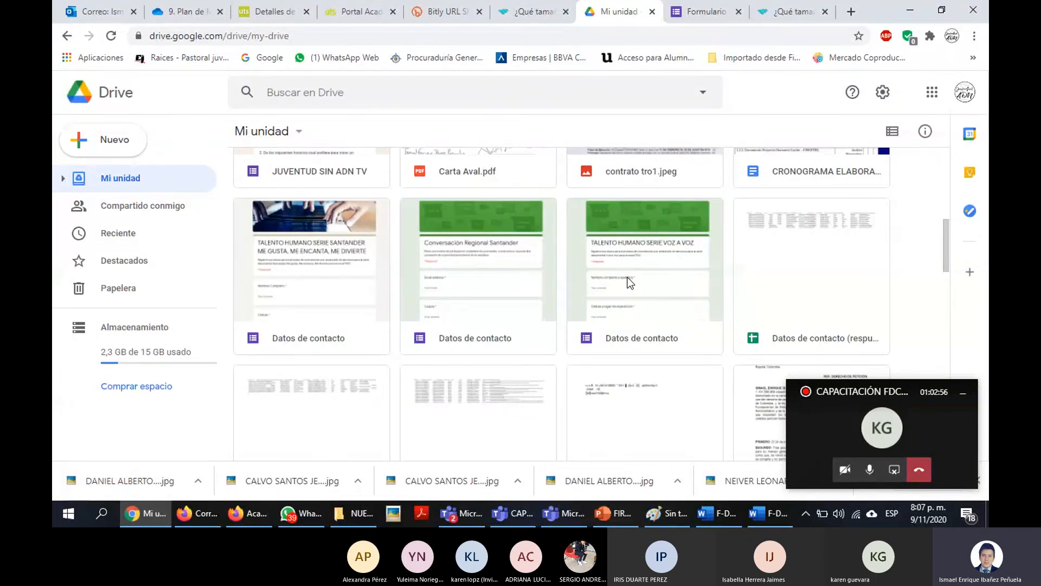
scroll(629, 281, "down", 2)
scroll(631, 186, "down", 2)
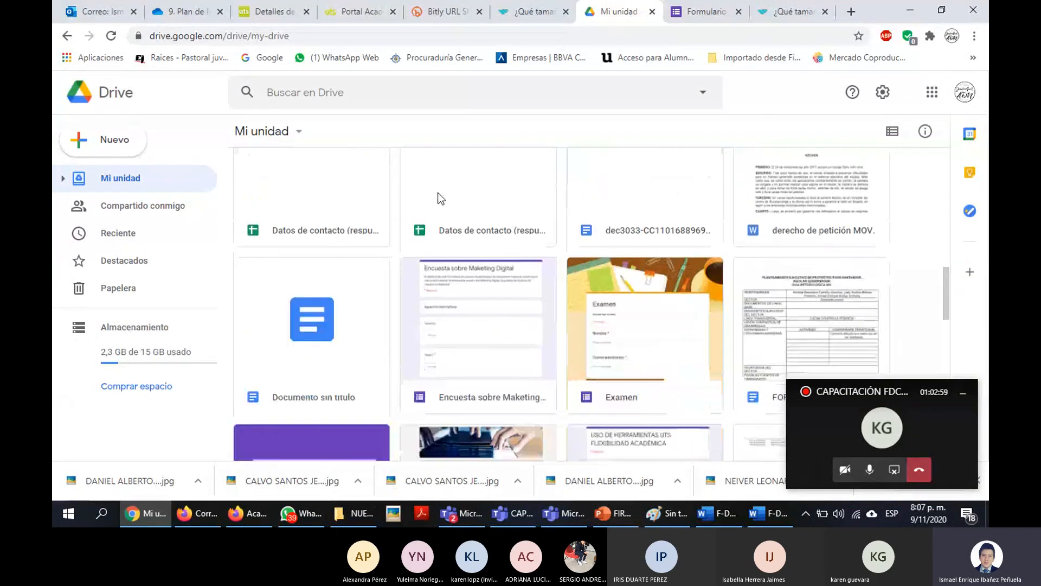
scroll(430, 231, "down", 1)
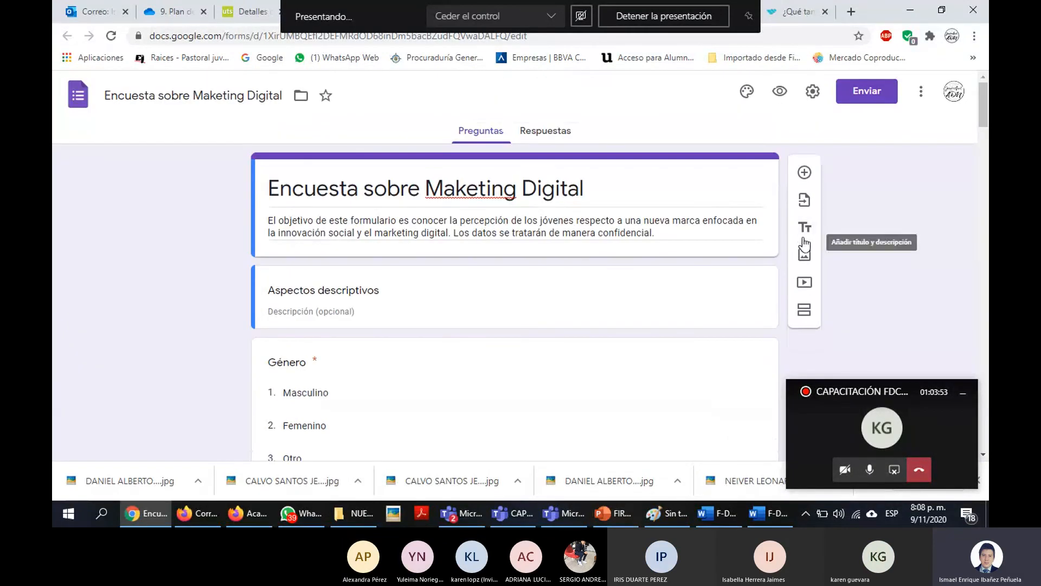
Preview the Encuesta sobre Maketing Digital form and check the answer options of Género and Edad without choosing any
left_click(780, 91)
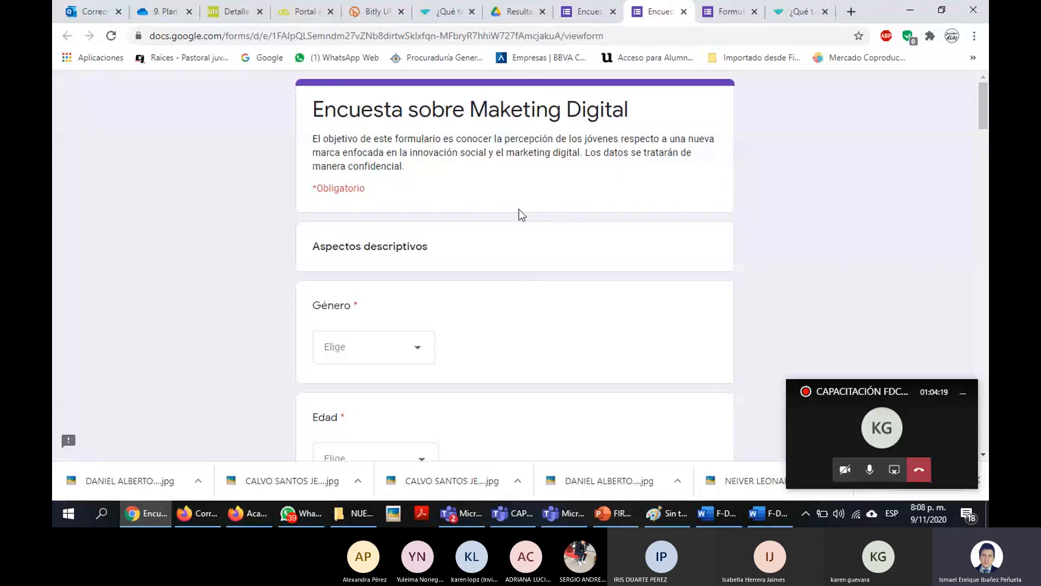
scroll(519, 209, "down", 2)
left_click(378, 219)
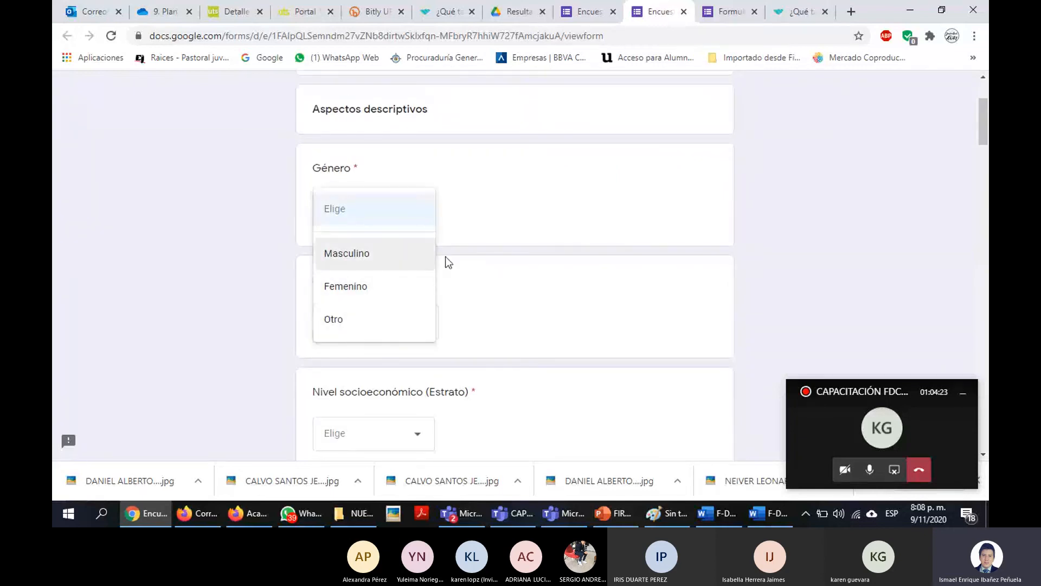
left_click(490, 211)
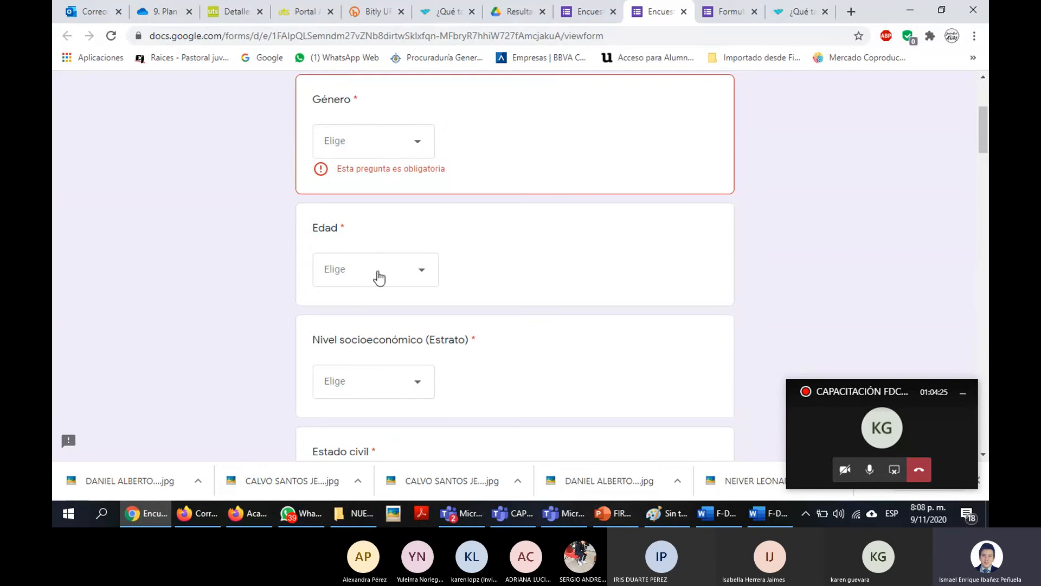
left_click(379, 276)
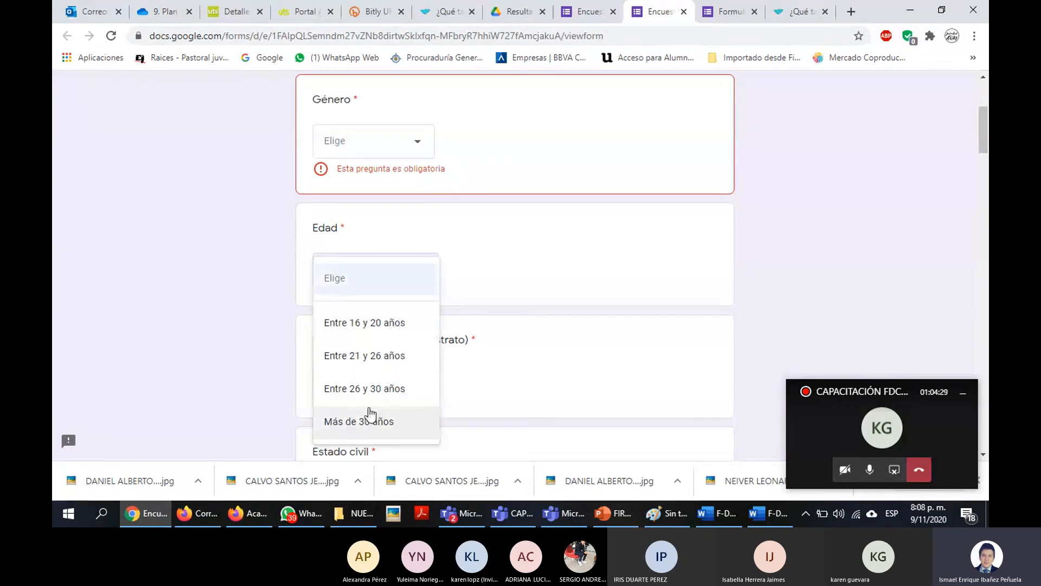
left_click(541, 260)
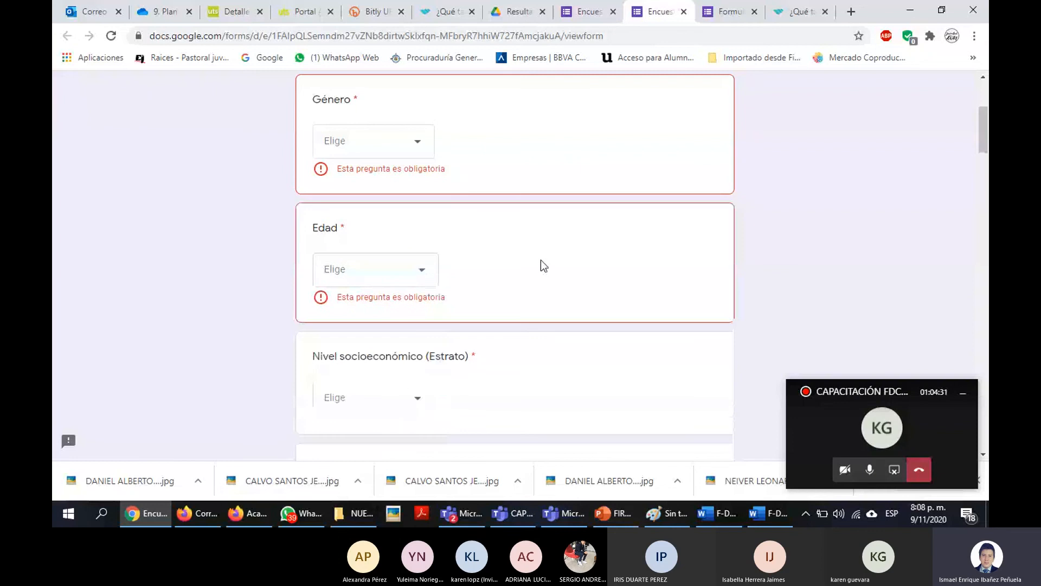
Check the answer options of Nivel socioeconómico (Estrato) and Estado civil in the form preview, leaving both unanswered
scroll(513, 217, "down", 3)
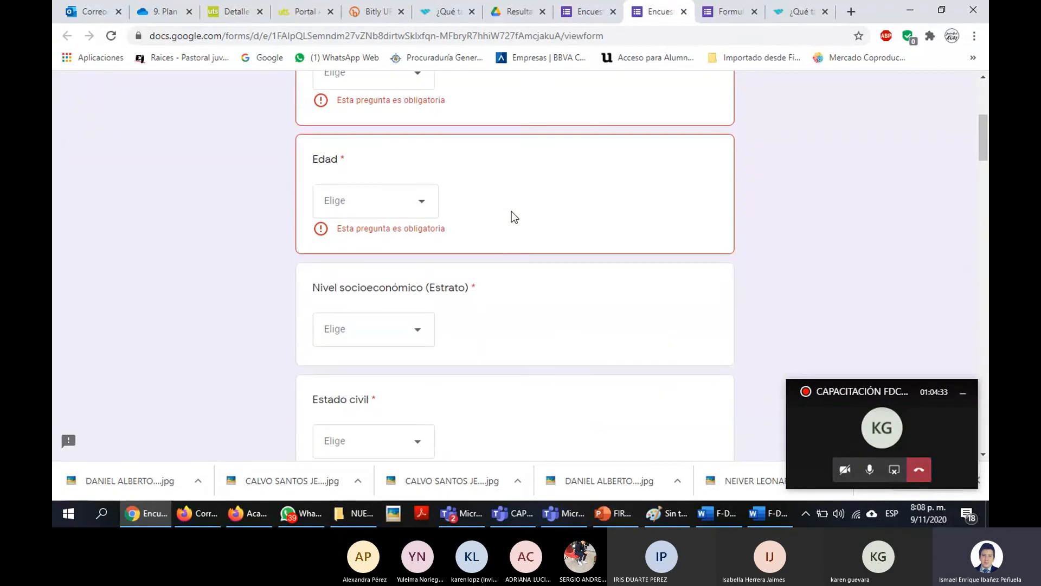
left_click(388, 269)
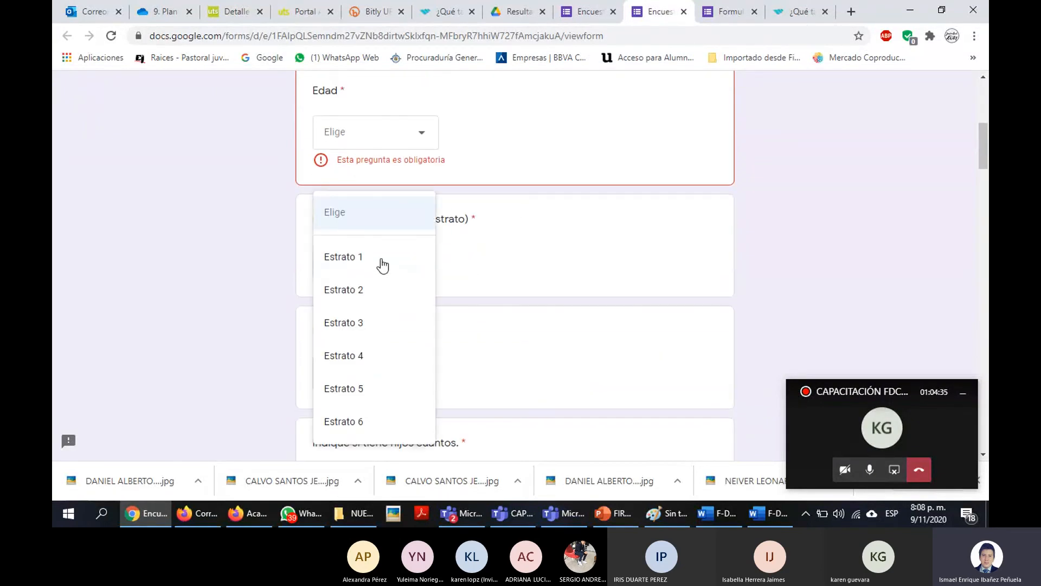
left_click(512, 259)
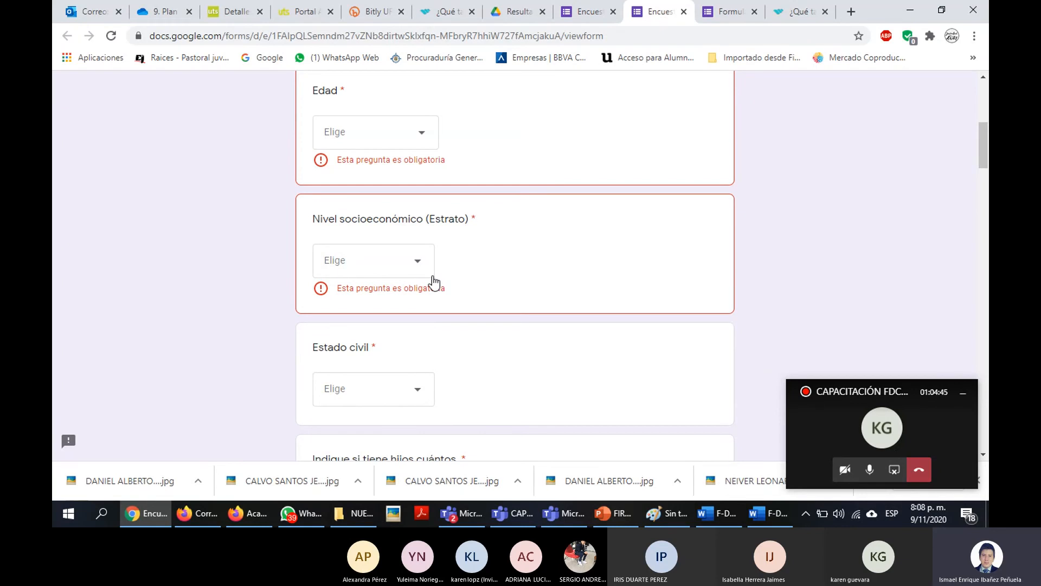
scroll(519, 282, "down", 3)
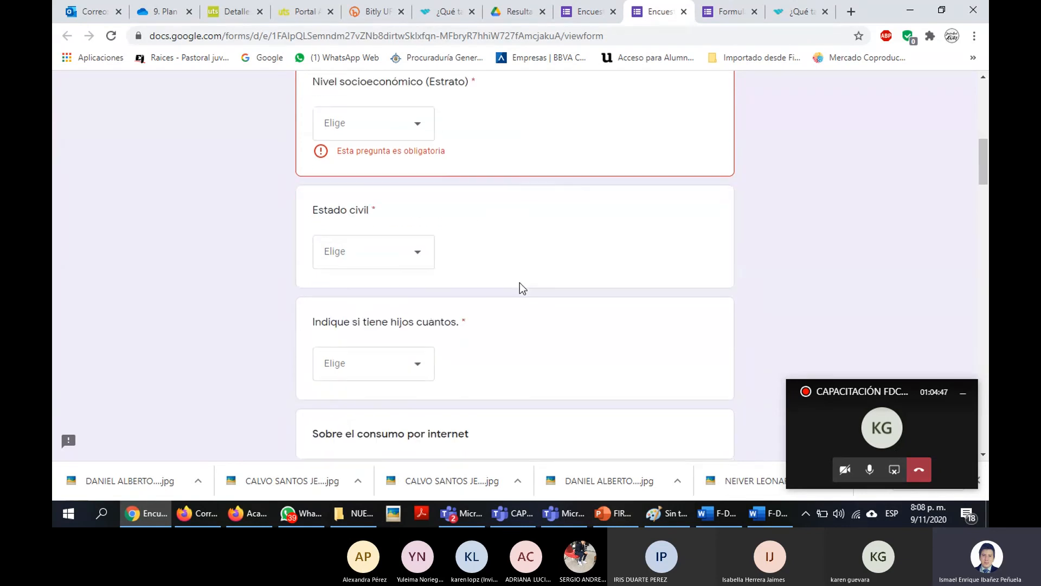
left_click(397, 264)
left_click(516, 246)
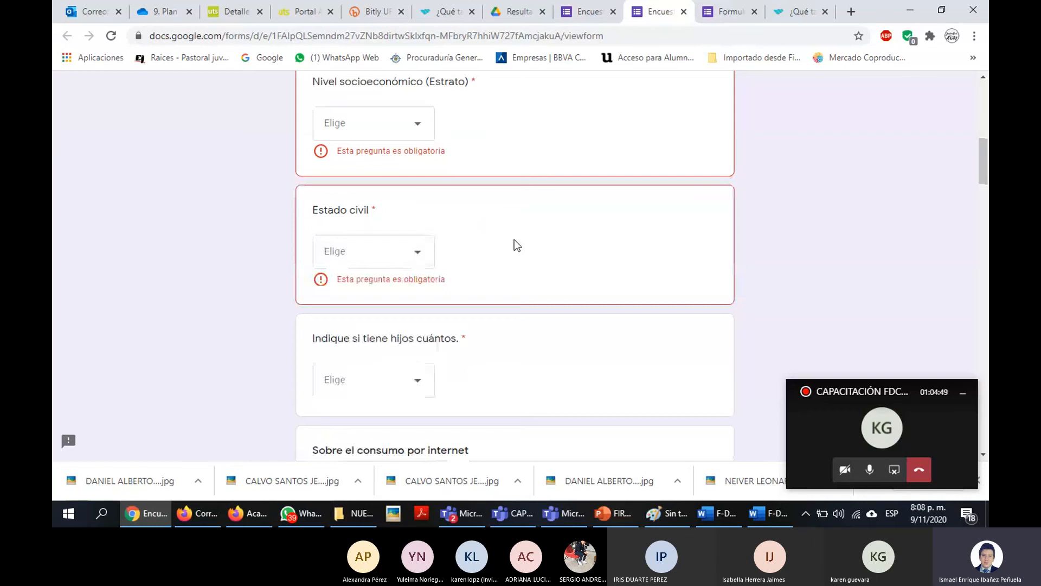
Review the Sobre el consumo por internet section, including the grid questions on transaction frequency and motivation
scroll(514, 239, "down", 2)
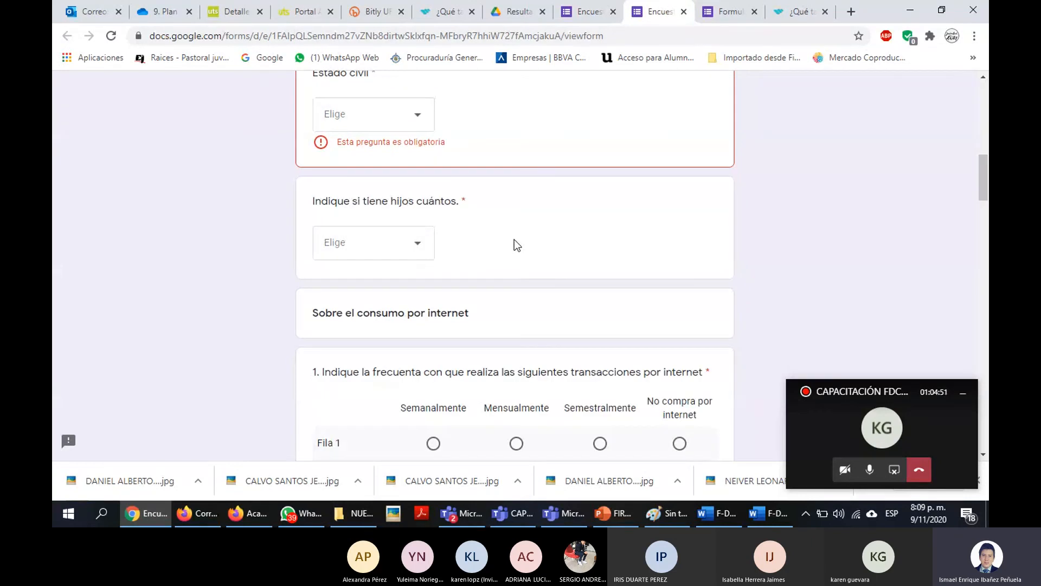
scroll(503, 223, "down", 3)
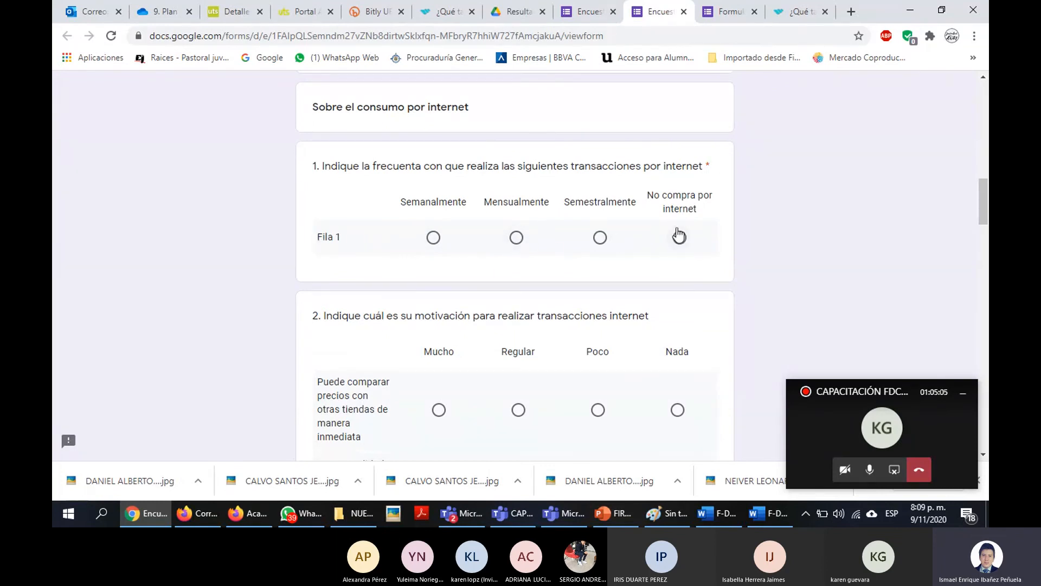
scroll(678, 235, "down", 4)
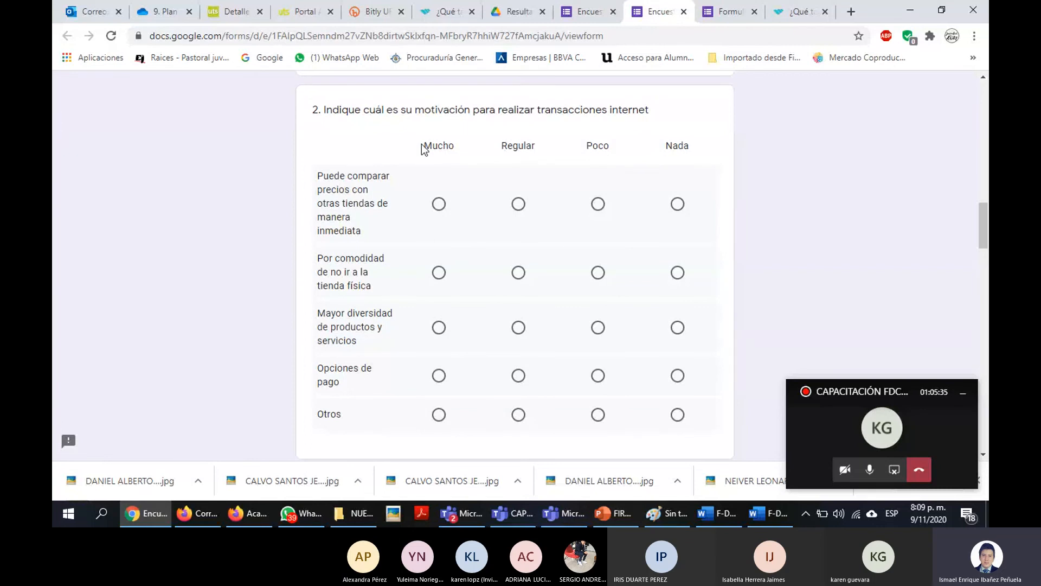
scroll(546, 147, "down", 5)
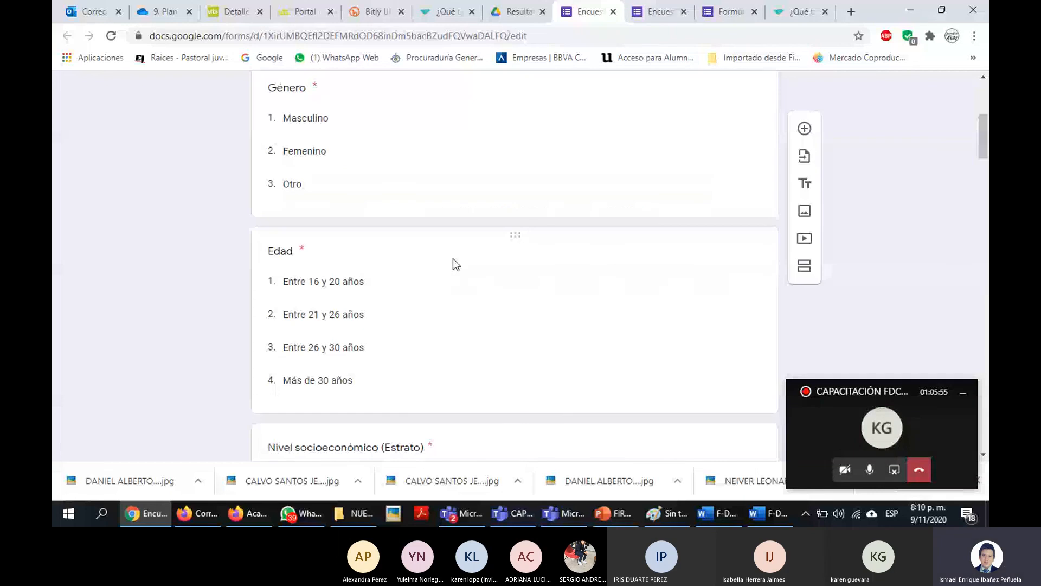
Select the Edad question in the form editor and review the available question types, from Respuesta corta to Hora
left_click(453, 259)
left_click(731, 271)
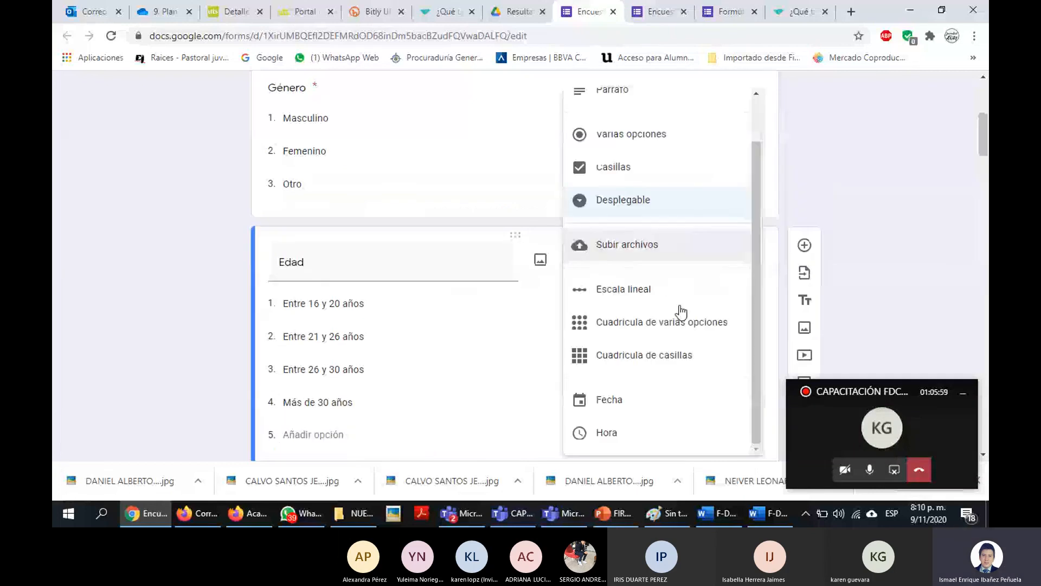
scroll(666, 209, "up", 1)
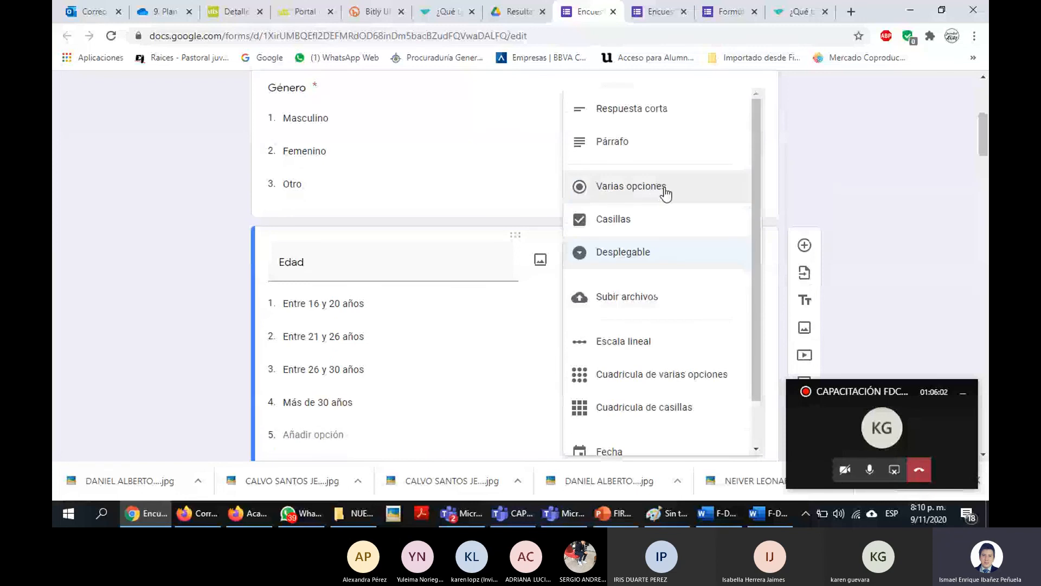
scroll(815, 234, "up", 1)
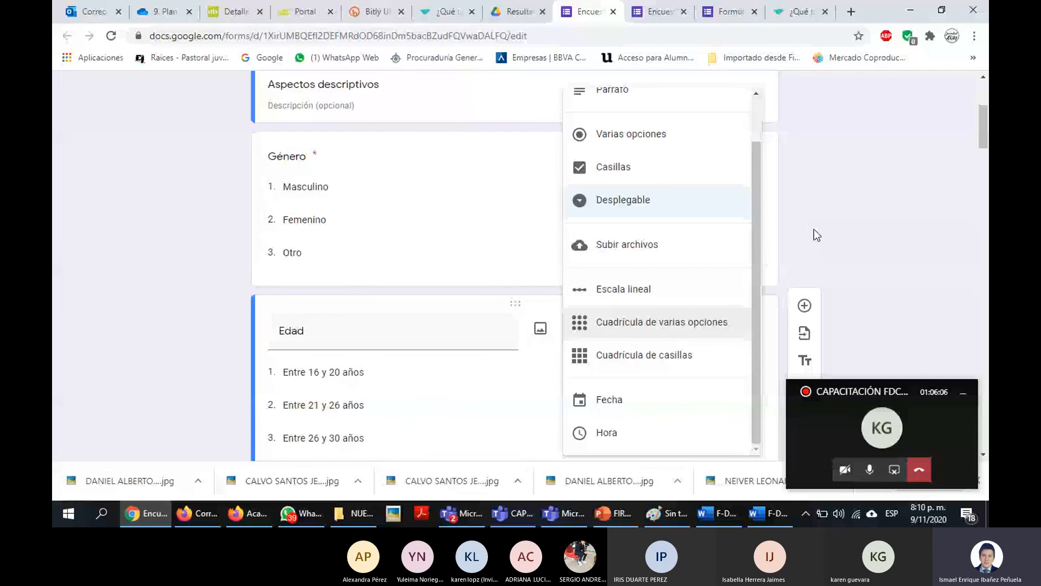
Return to the form preview, review questions 3 to 7 and the closing Gracias por responder section, and stop sharing the screen
key("ctrl+Tab")
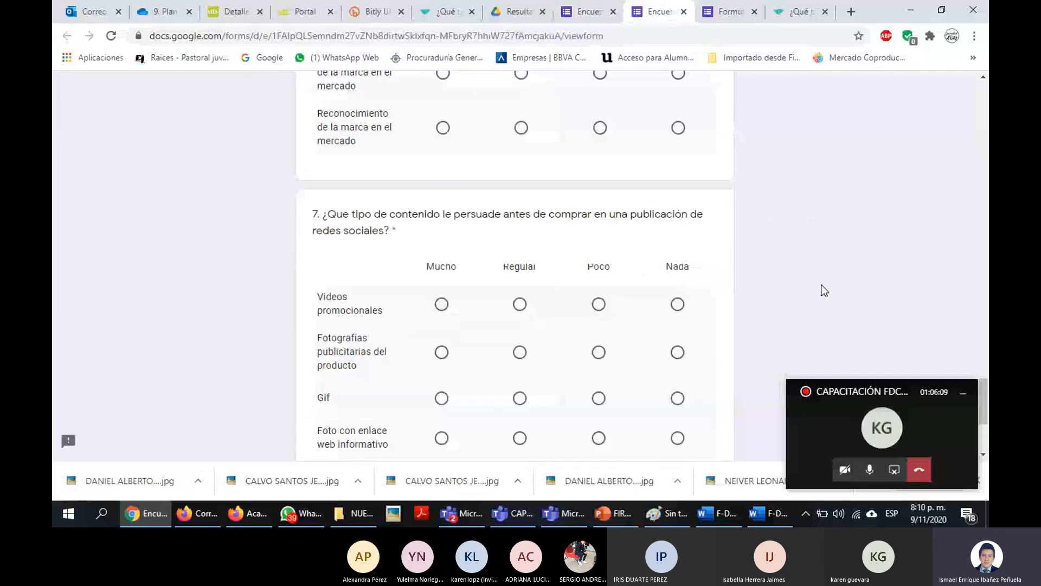
scroll(596, 271, "down", 2)
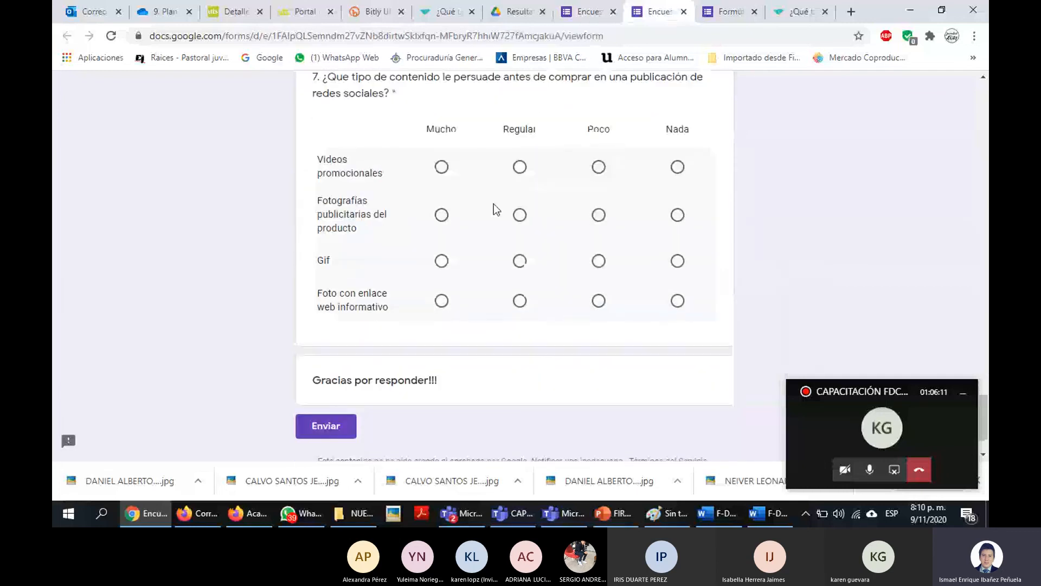
scroll(469, 259, "up", 2)
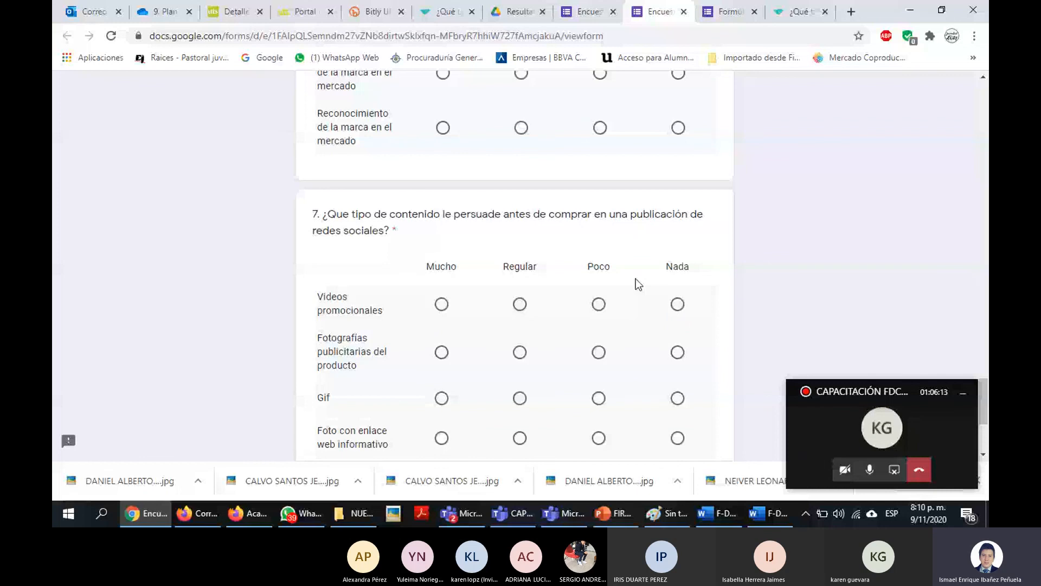
scroll(635, 278, "up", 4)
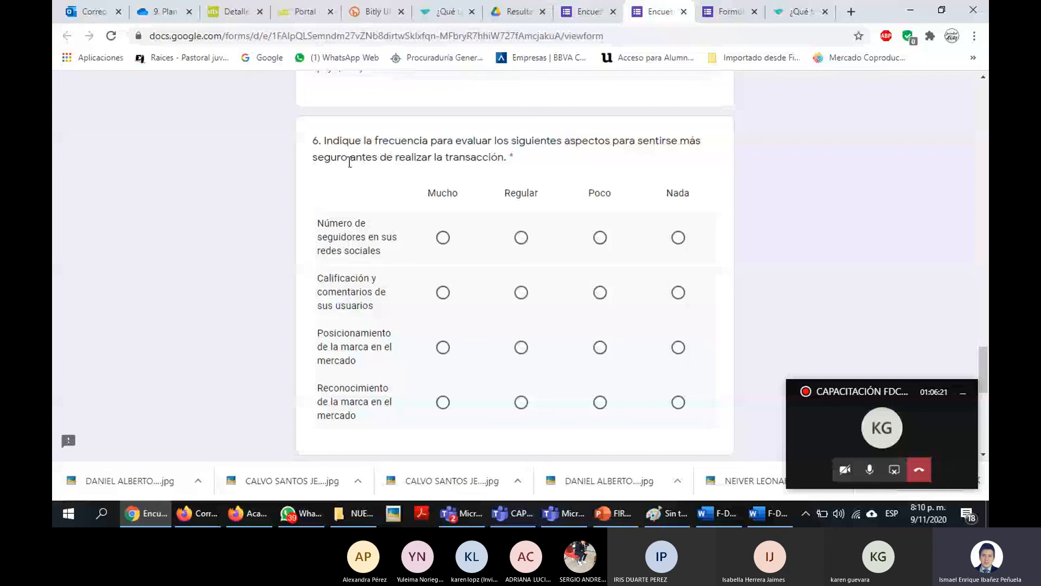
scroll(350, 162, "up", 5)
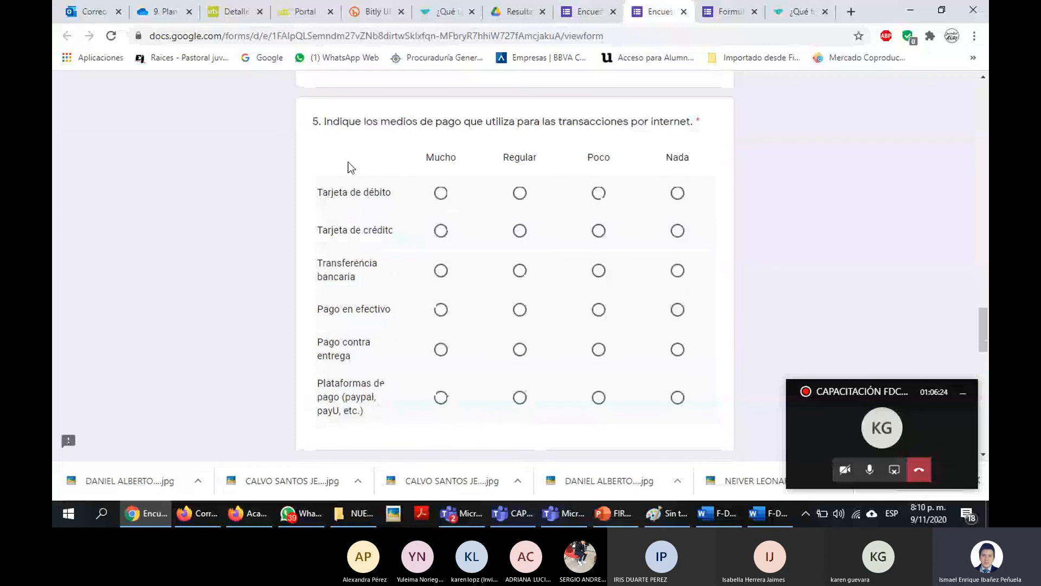
scroll(348, 162, "up", 5)
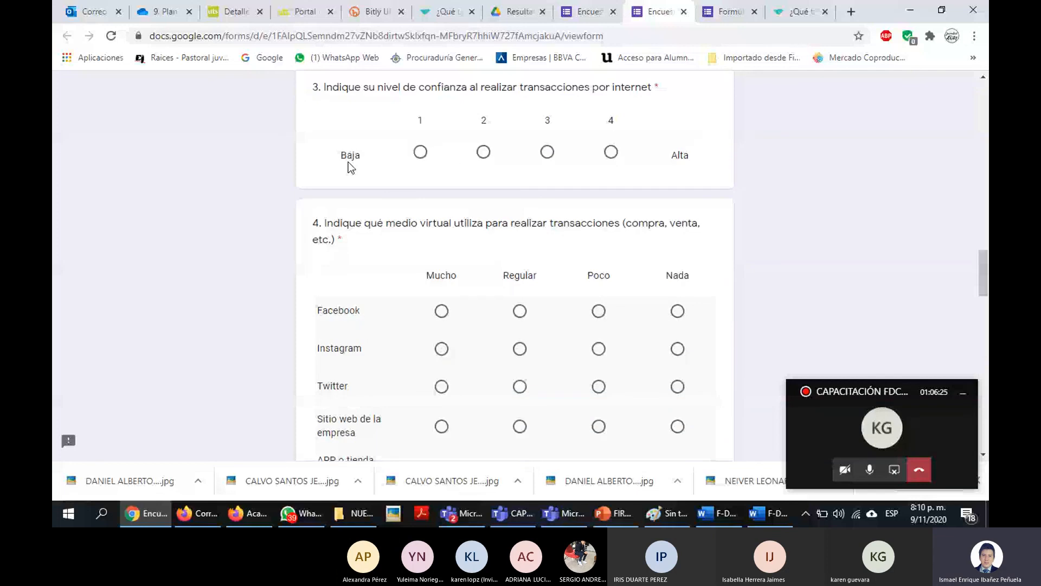
scroll(348, 162, "down", 5)
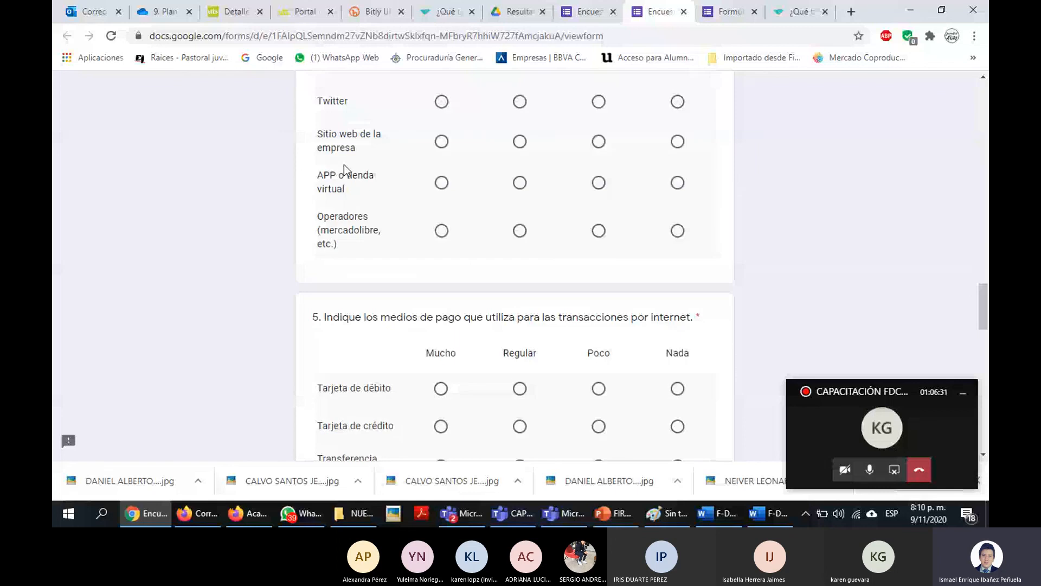
scroll(344, 165, "down", 15)
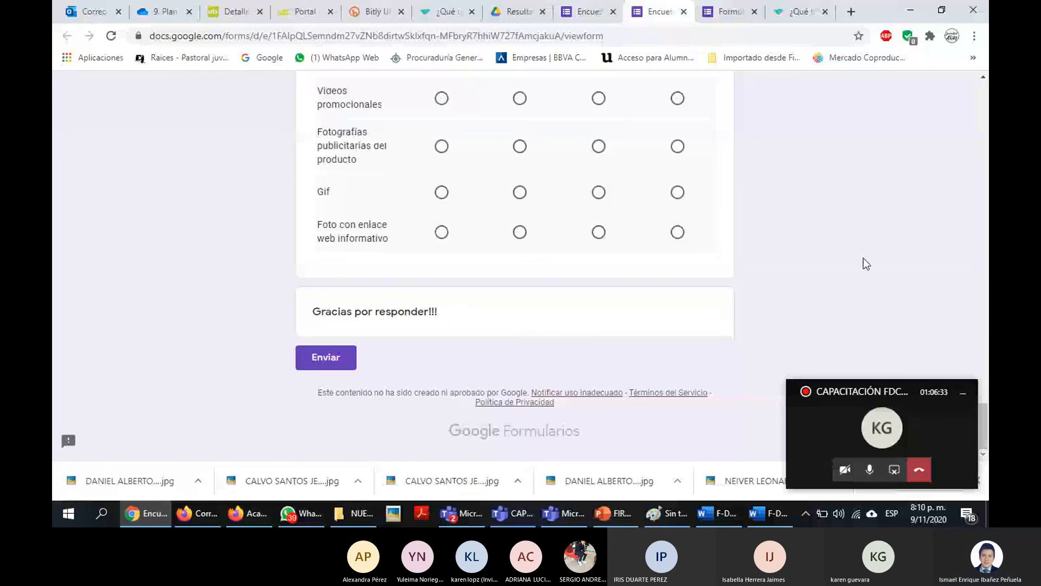
left_click(887, 412)
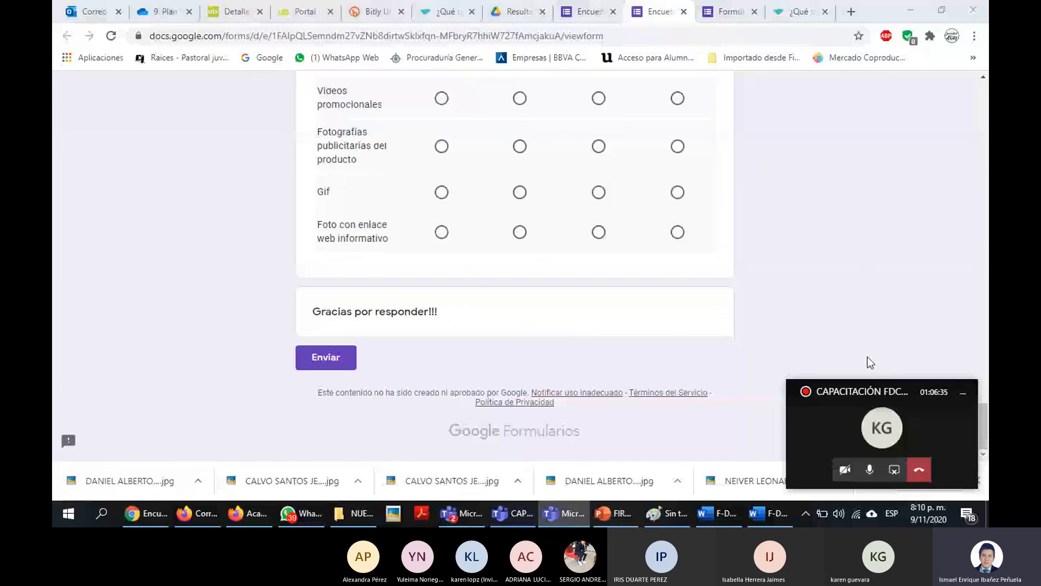
left_click(895, 470)
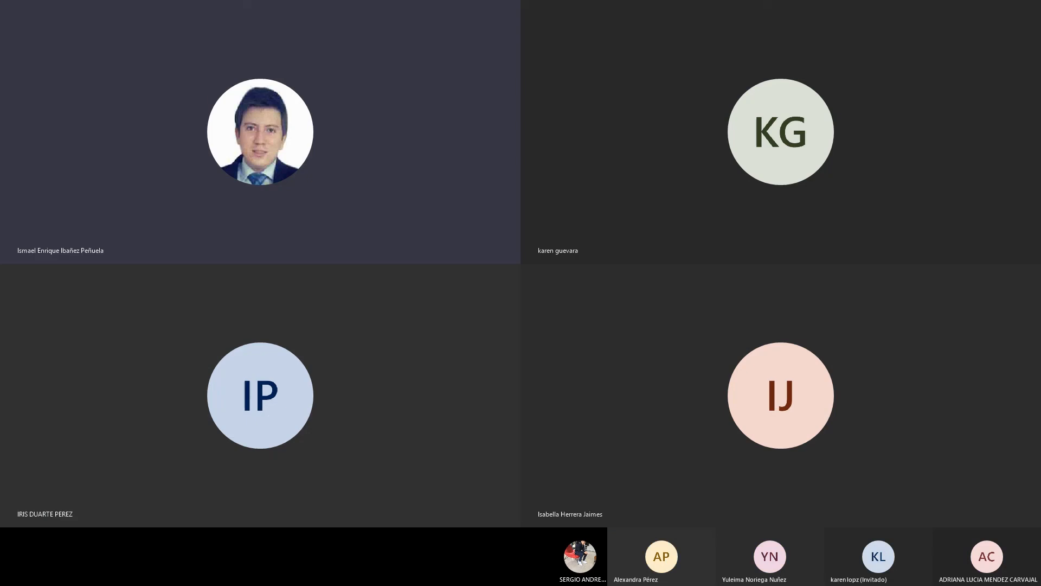